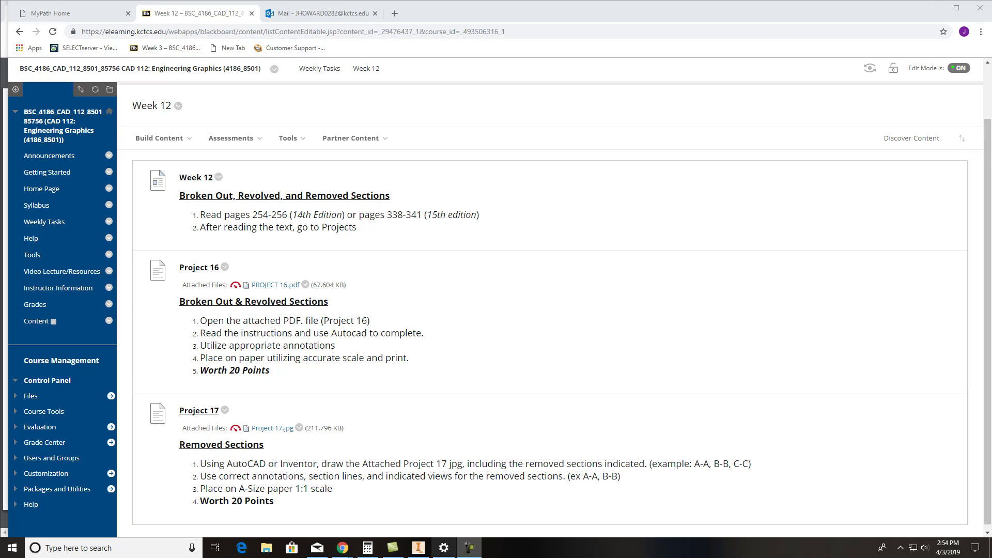
Step: Bring up the Project 16 drawing PDF, switch to Autodesk Inventor and create a new part from the English Standard (in).ipt template
mouse_move(340, 552)
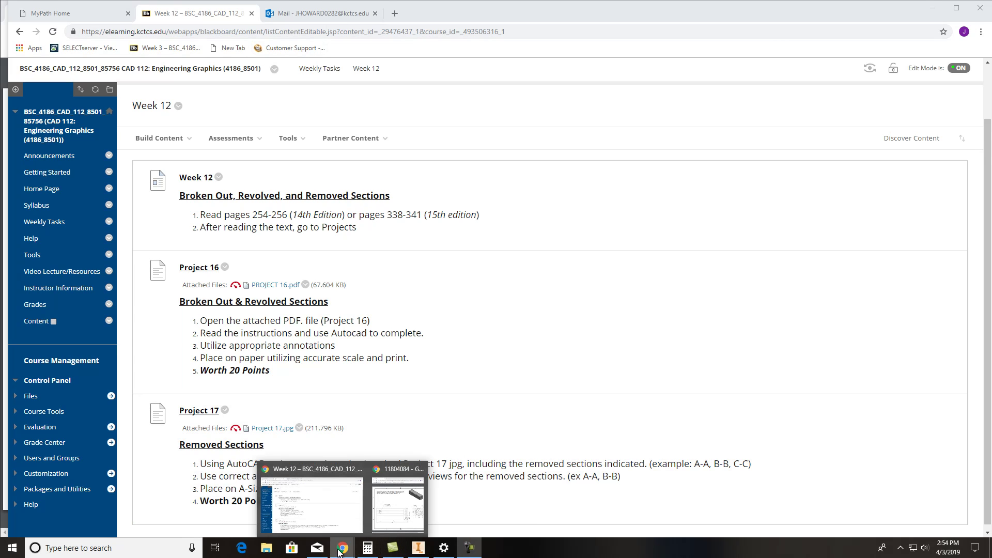
click(403, 522)
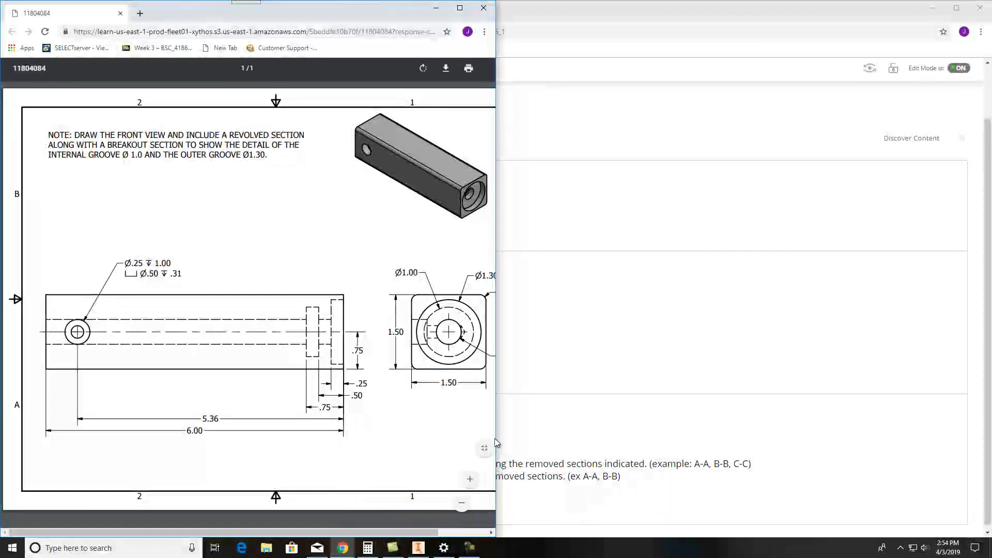
click(418, 547)
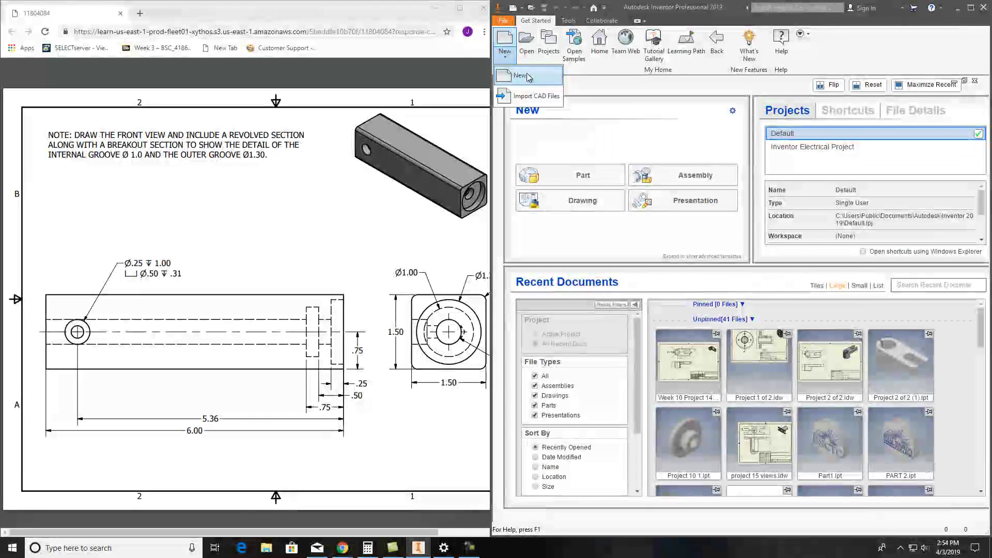
key(ctrl+n)
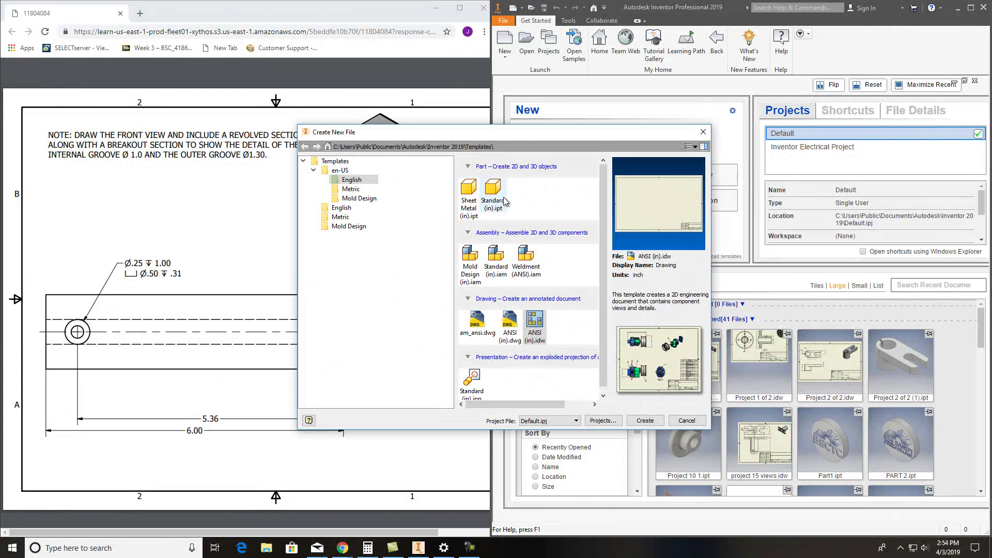
double_click(503, 204)
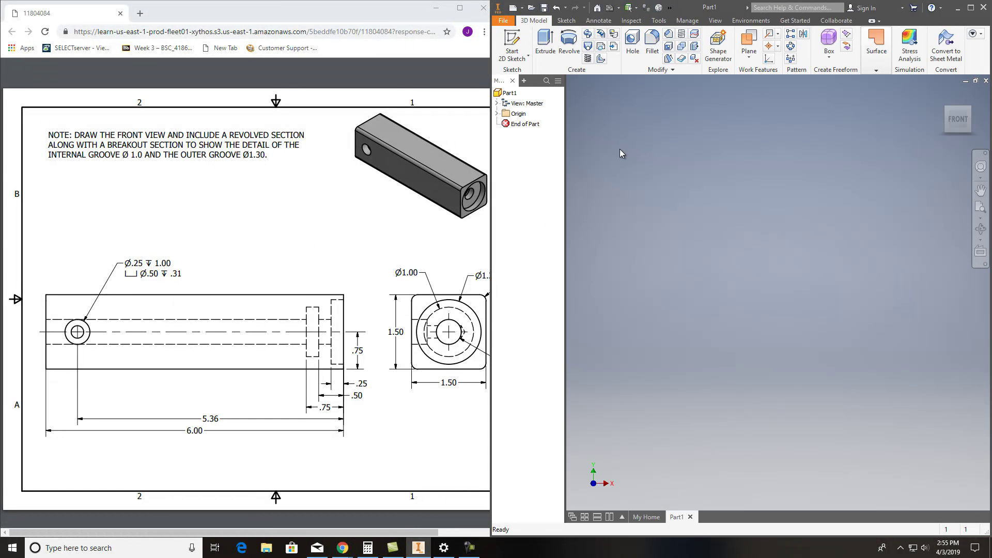
Step: Sketch a 1.5 by 1.5 in square on the XY plane with one corner at the origin and finish the sketch
click(528, 55)
click(540, 77)
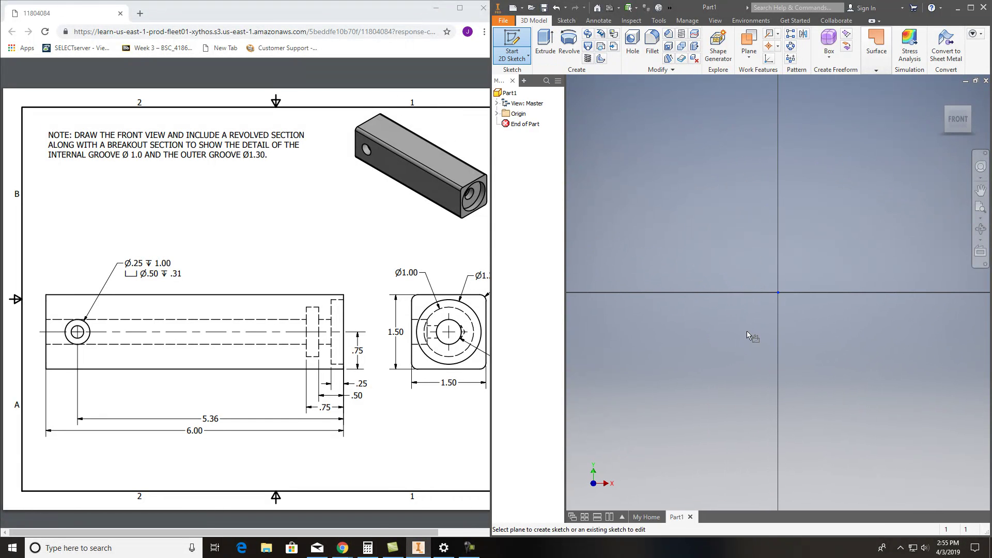
click(752, 336)
click(616, 46)
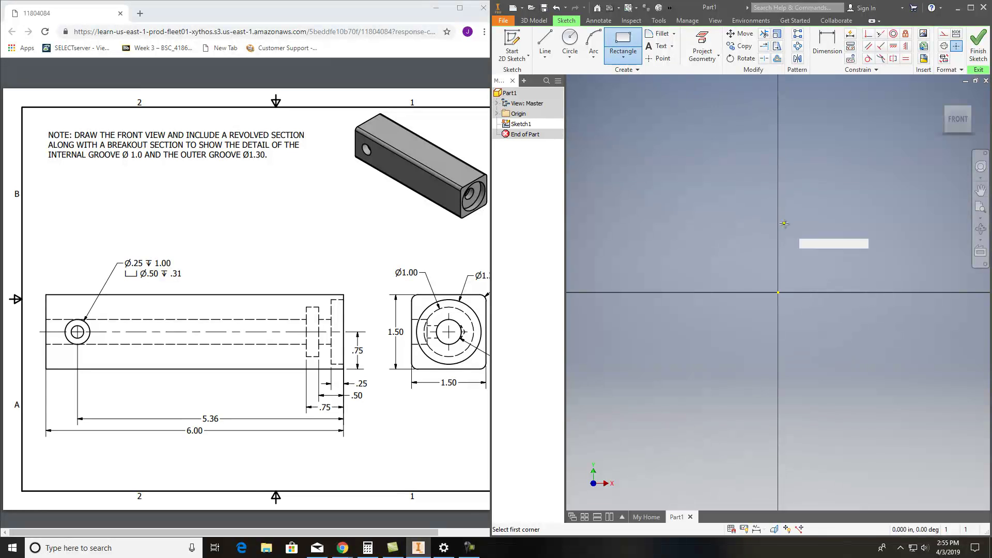
click(777, 290)
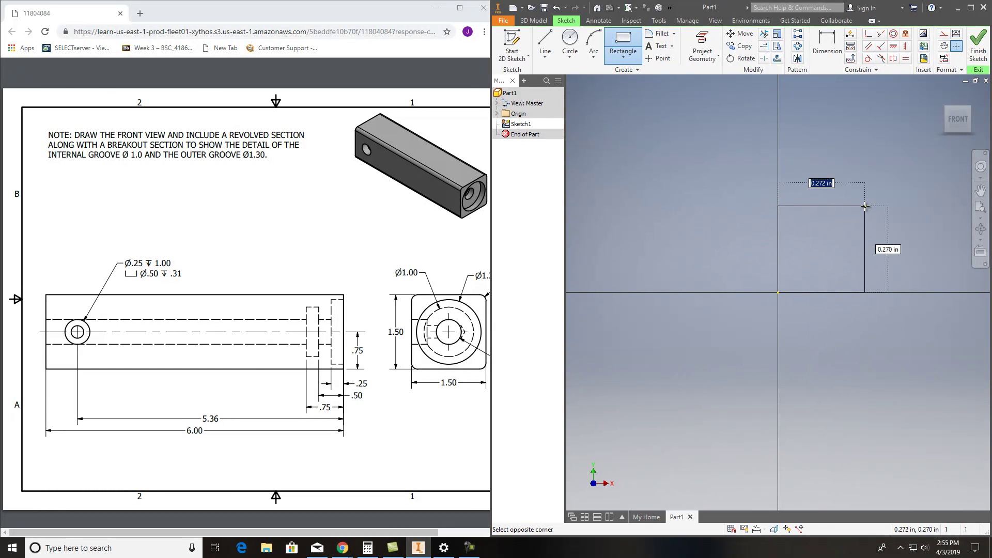
text(1.5,)
key(BackSpace)
key(Tab)
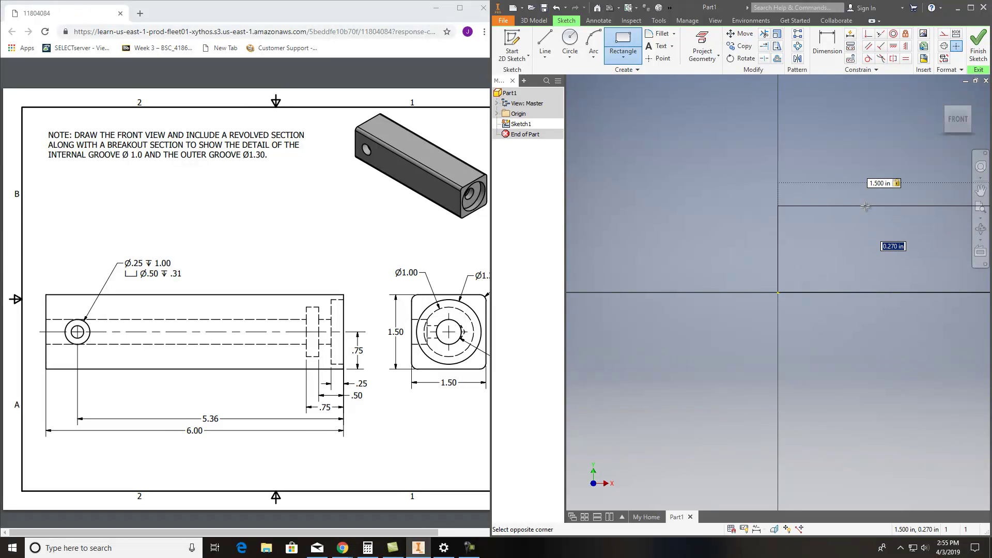
text(1.5)
key(Return)
scroll(858, 222, down, 8)
mouse_move(851, 230)
middle_down()
mouse_move(821, 227)
mouse_move(707, 258)
middle_up()
scroll(708, 259, up, 3)
click(973, 45)
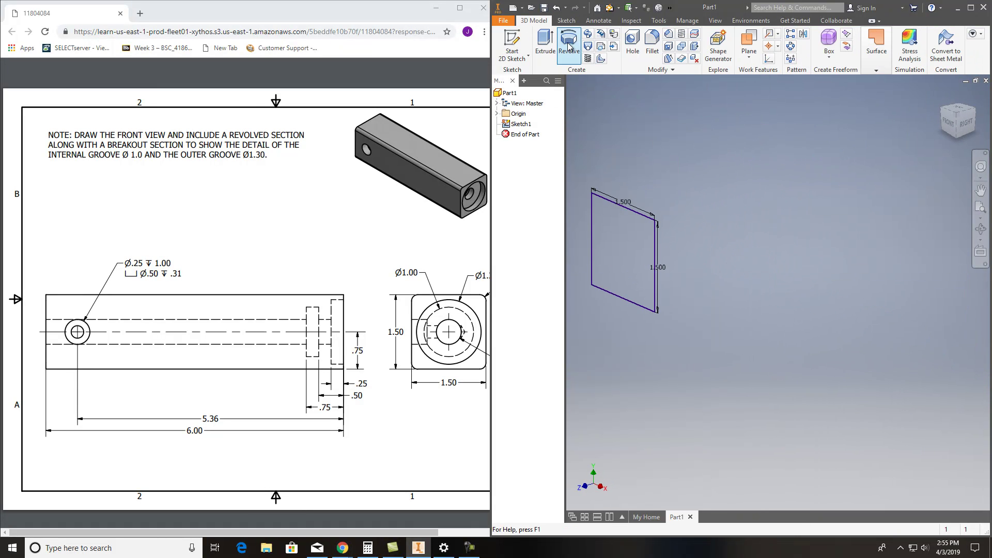
Step: Extrude the square profile 6 in to form the solid block
click(544, 41)
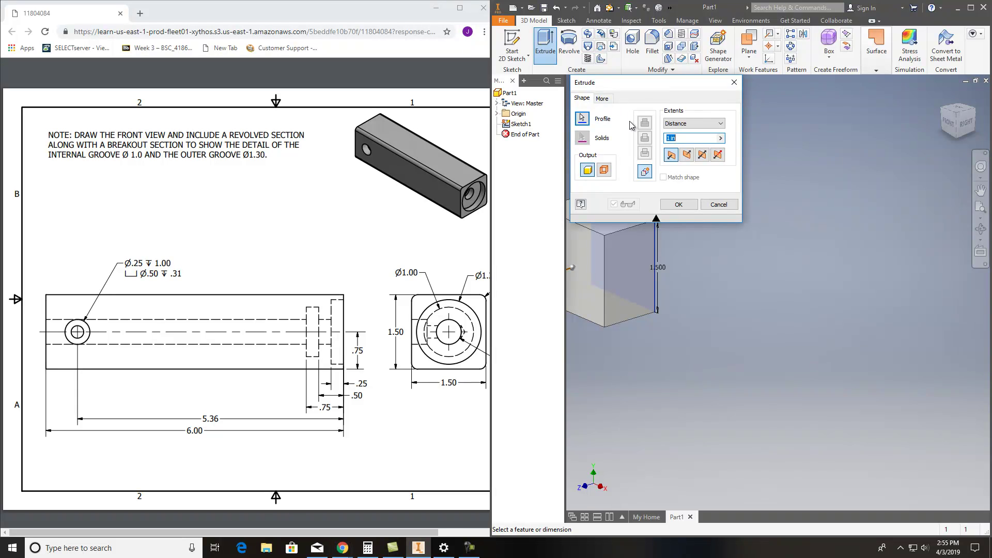
text(6)
key(Return)
Step: Make the XZ origin plane visible along the underside of the block
scroll(767, 237, down, 5)
scroll(758, 250, up, 5)
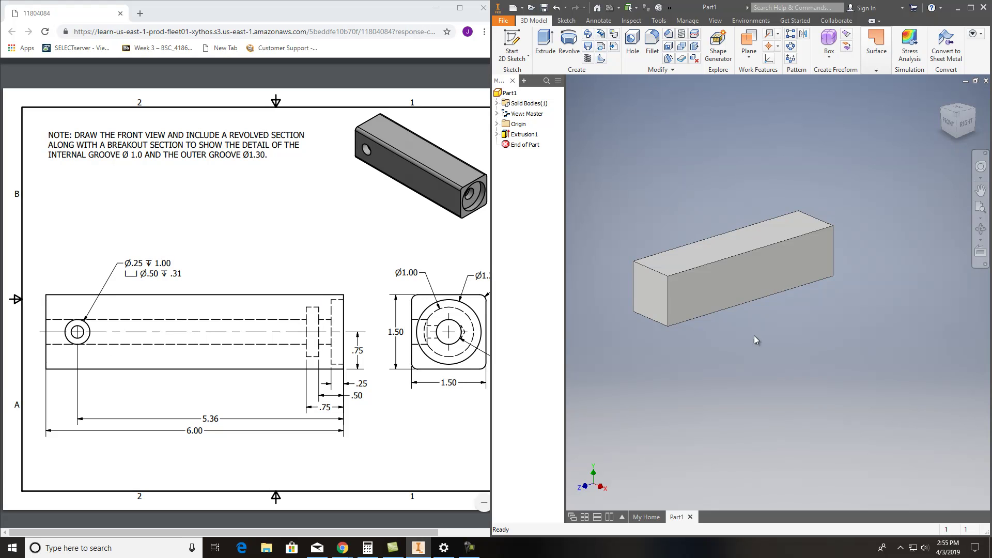
scroll(658, 316, down, 2)
scroll(658, 314, up, 2)
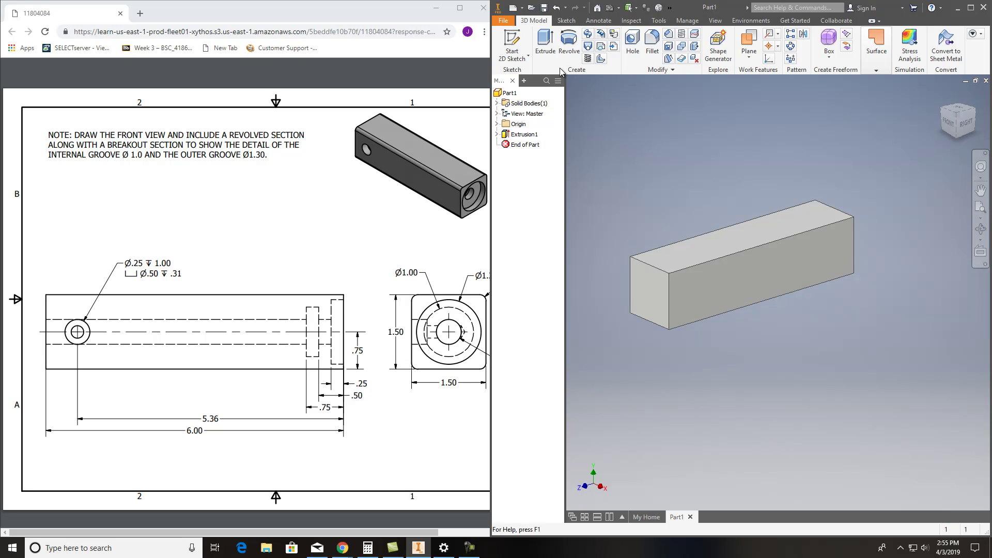
click(496, 124)
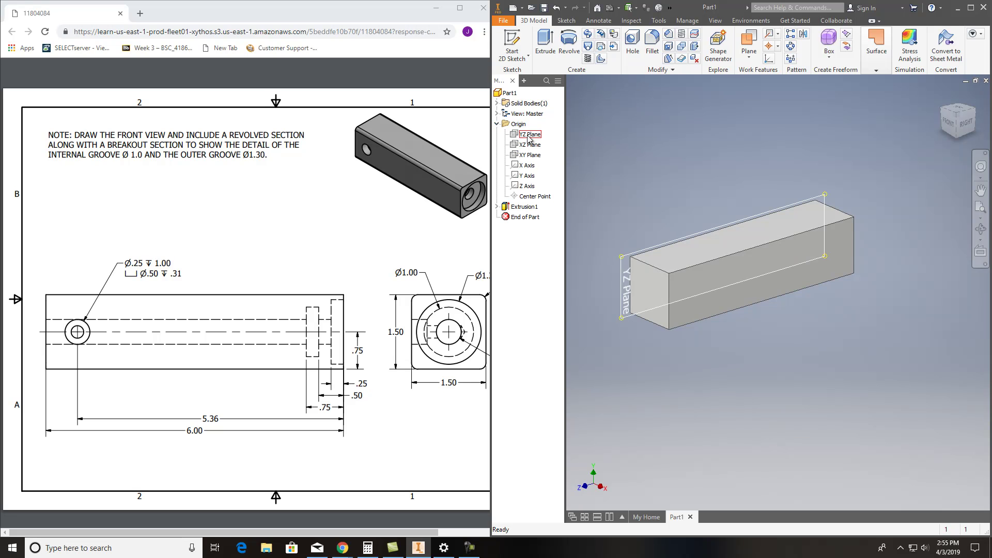
click(529, 147)
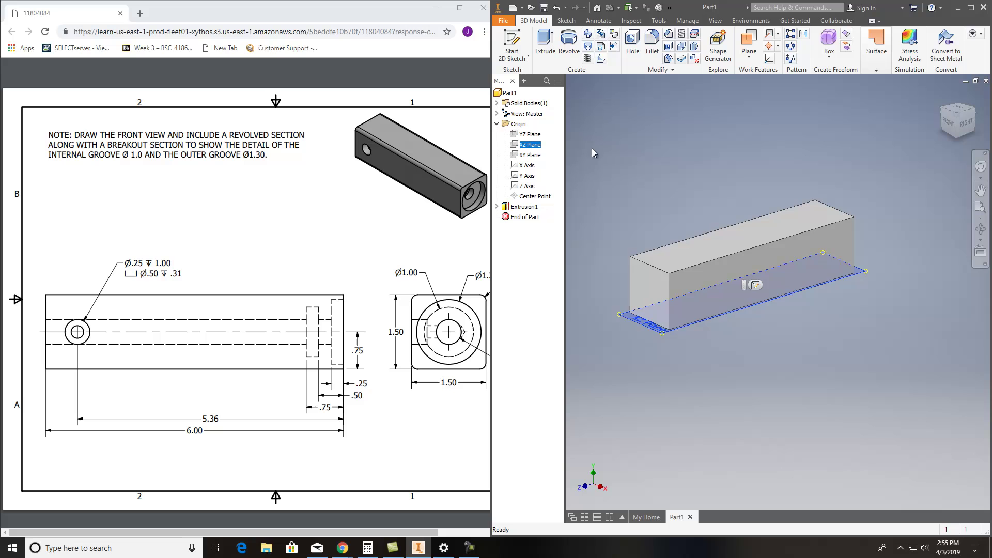
right_click(539, 149)
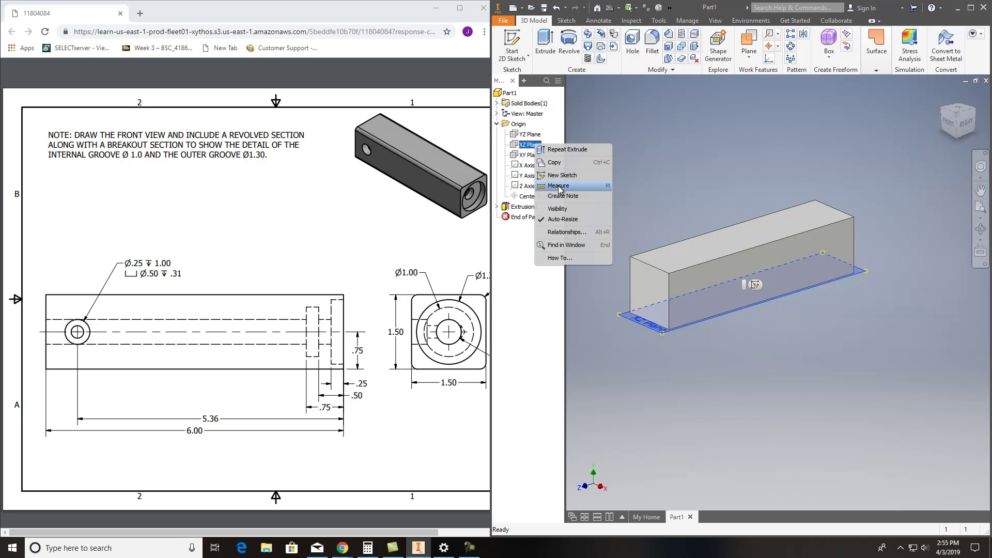
click(568, 211)
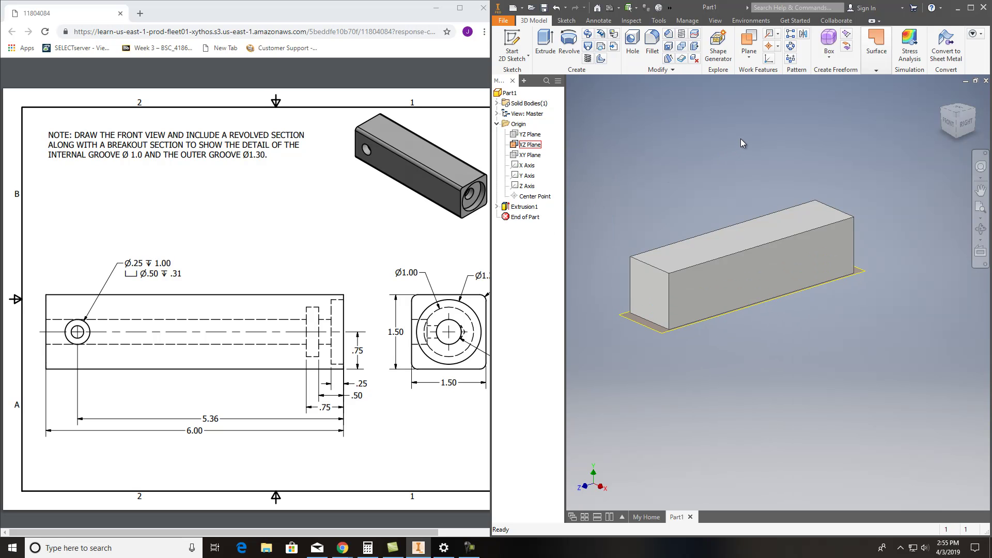
Step: Create a work plane midway between the block's top and bottom faces and hide the XZ origin plane
click(749, 60)
click(782, 145)
click(702, 241)
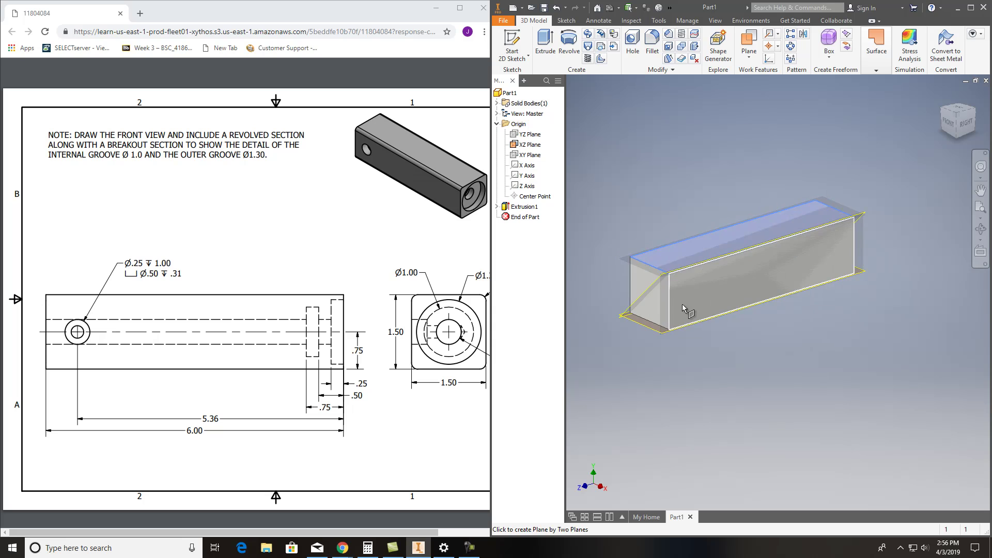
click(965, 127)
click(823, 250)
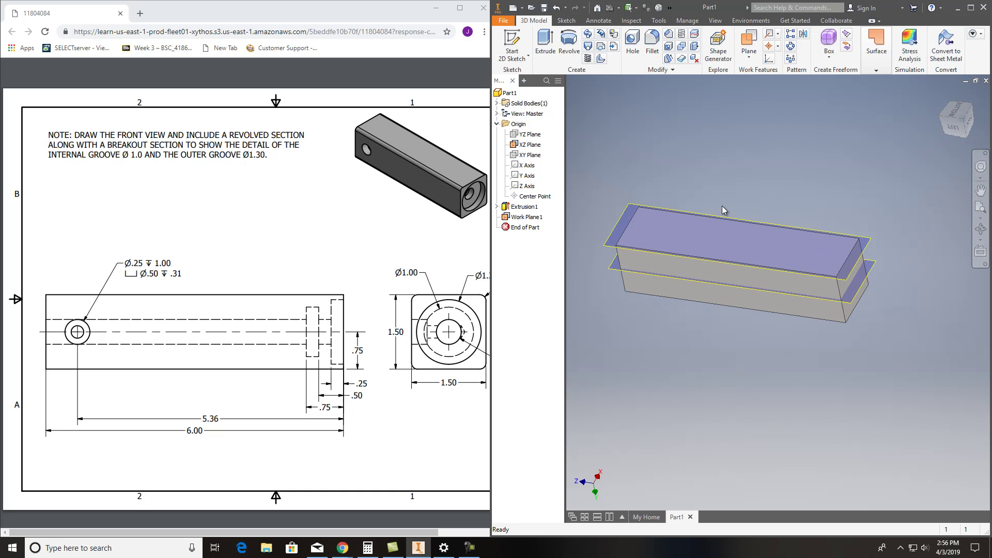
right_click(626, 218)
click(680, 233)
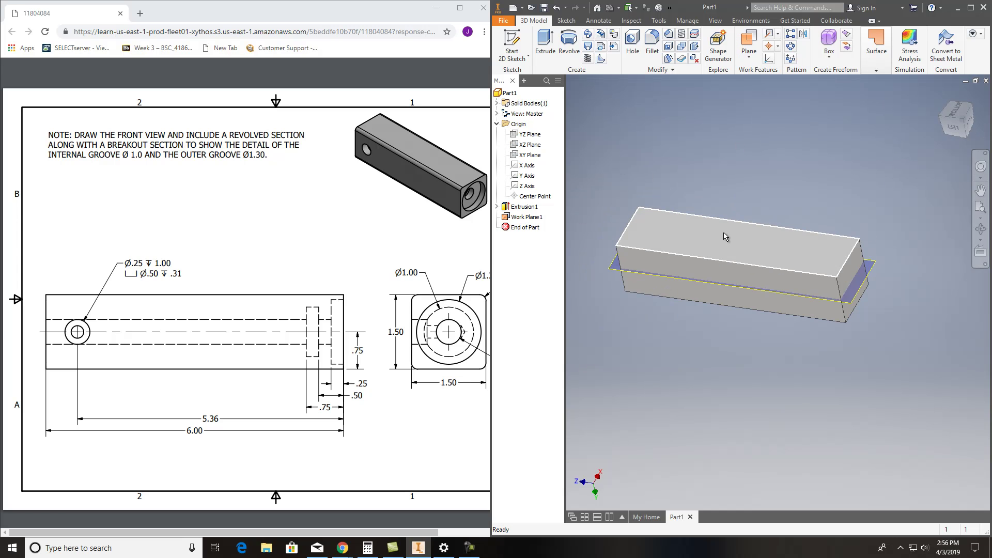
Step: Start a 2D sketch on the mid-height work plane and slice the graphics at that plane
mouse_move(953, 128)
mouse_down()
mouse_move(888, 201)
mouse_move(837, 211)
mouse_move(757, 186)
mouse_move(715, 186)
mouse_up()
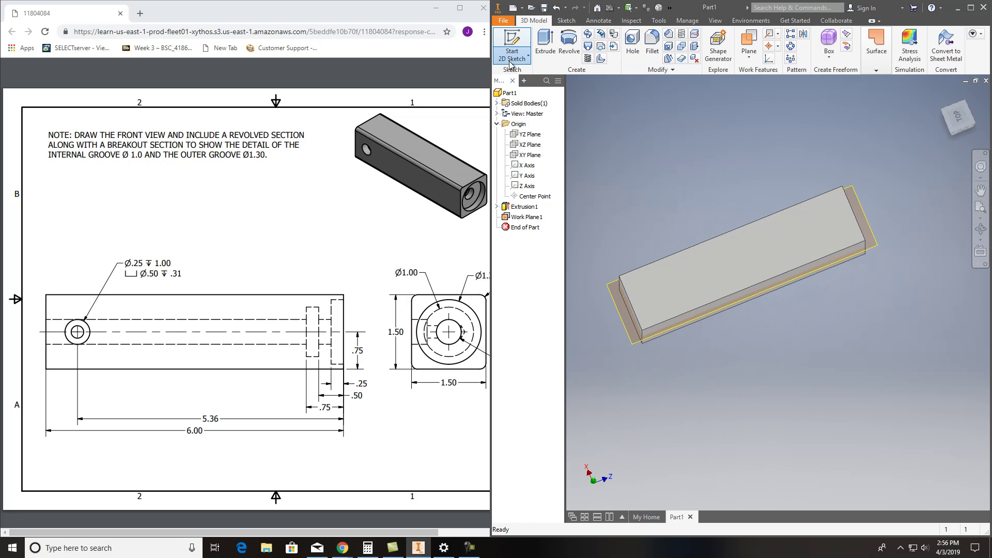
click(512, 44)
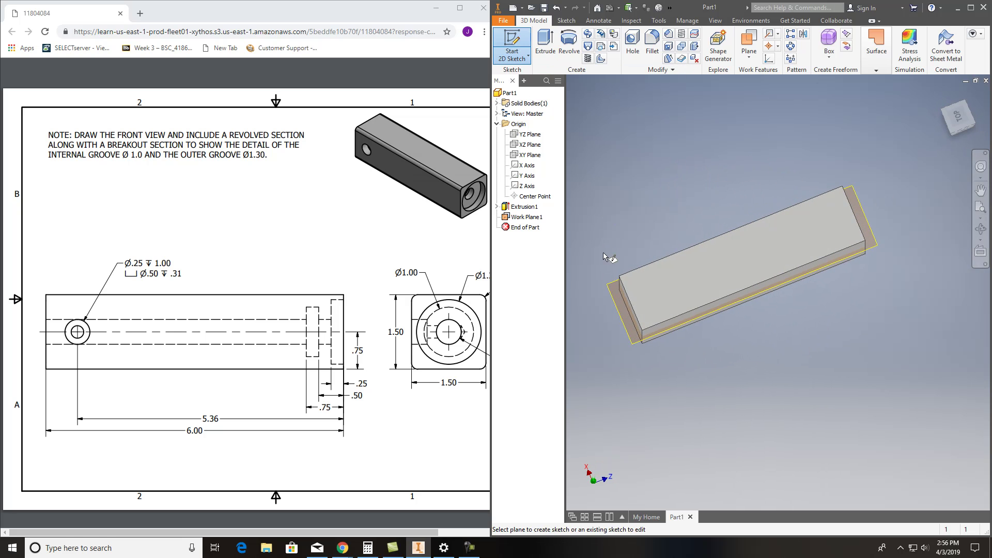
click(612, 285)
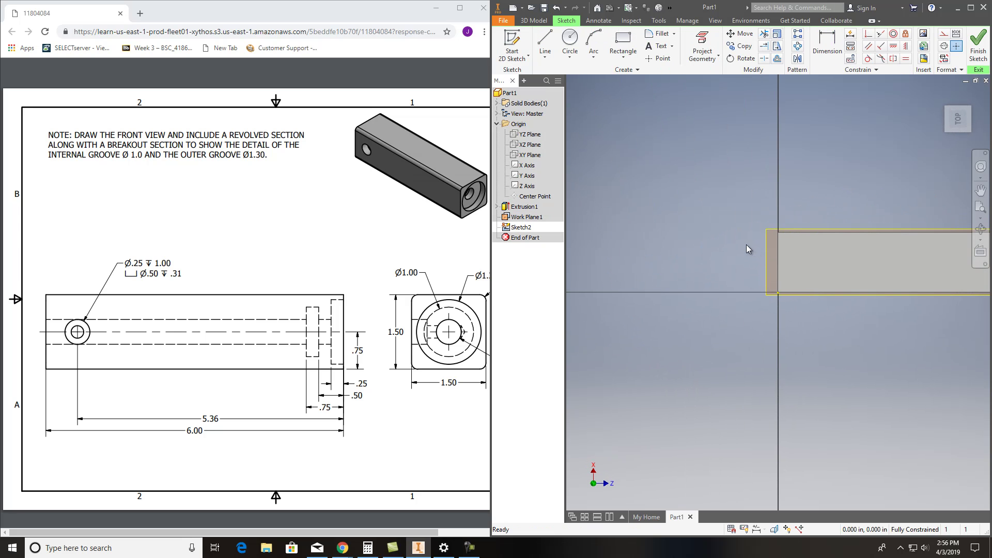
key(F7)
mouse_move(876, 341)
middle_down()
mouse_move(667, 346)
mouse_move(756, 335)
middle_up()
scroll(756, 336, up, 1)
scroll(754, 309, down, 3)
scroll(754, 309, up, 2)
middle_drag(786, 321, 757, 324)
Step: Draw a lengthwise center line through the block from the midpoint of one short edge to the opposite short edge
click(543, 41)
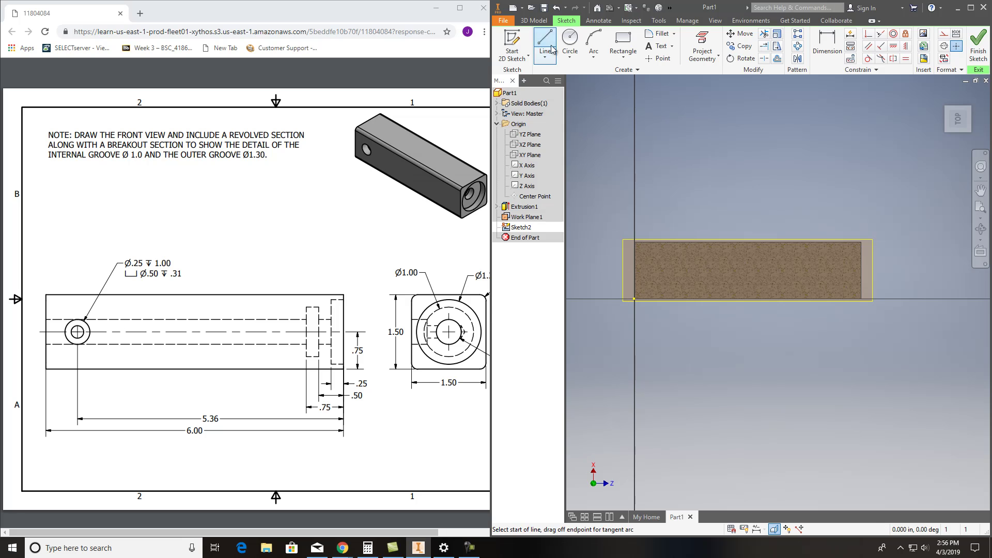
click(634, 271)
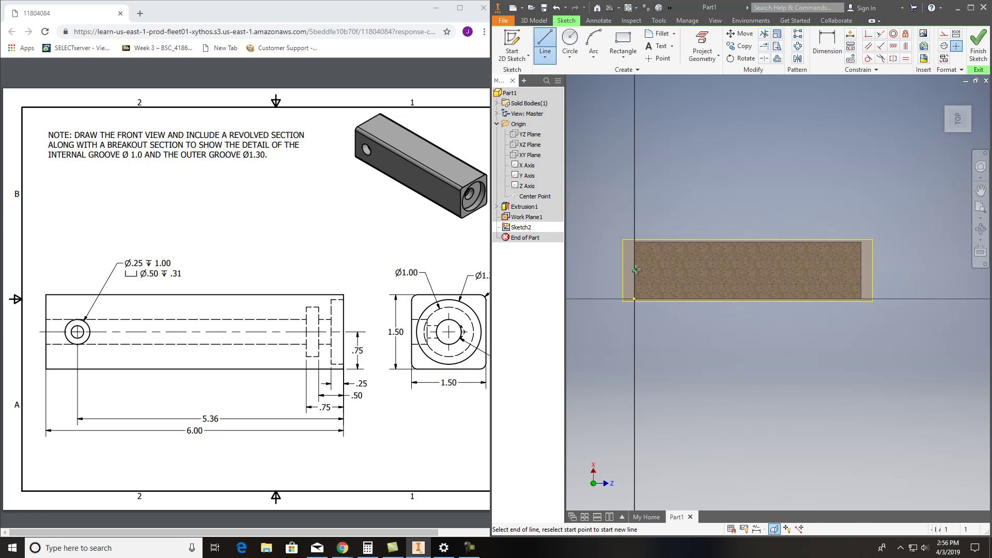
click(860, 271)
key(Escape)
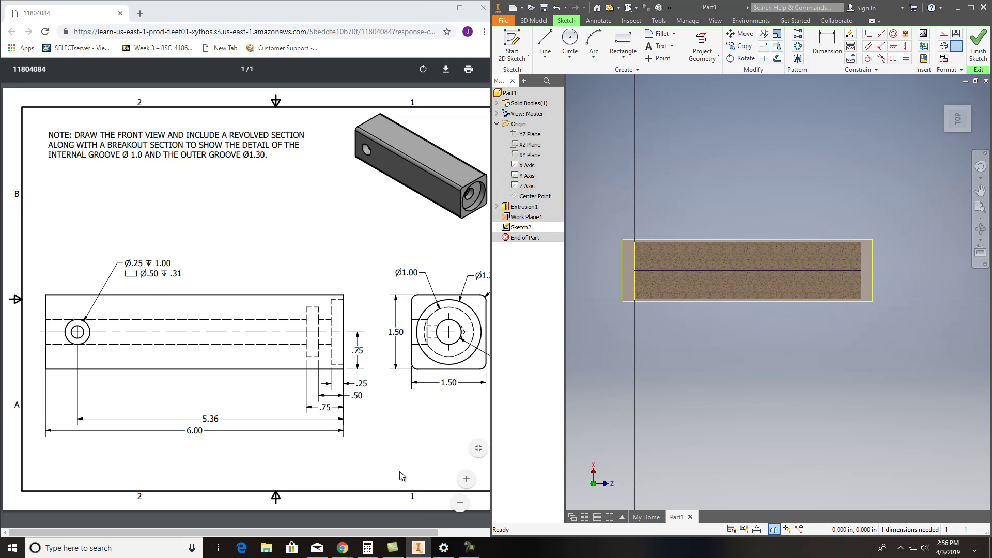
Step: Consult the end-view diameters in the PDF and offset the center line 0.25 in toward the positive X side
click(399, 409)
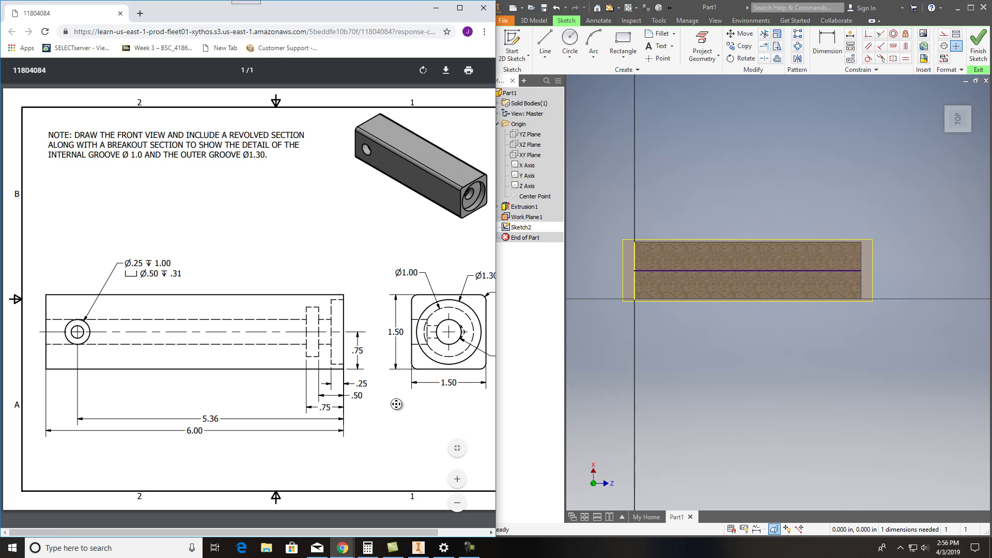
scroll(445, 371, right, 3)
scroll(324, 386, left, 3)
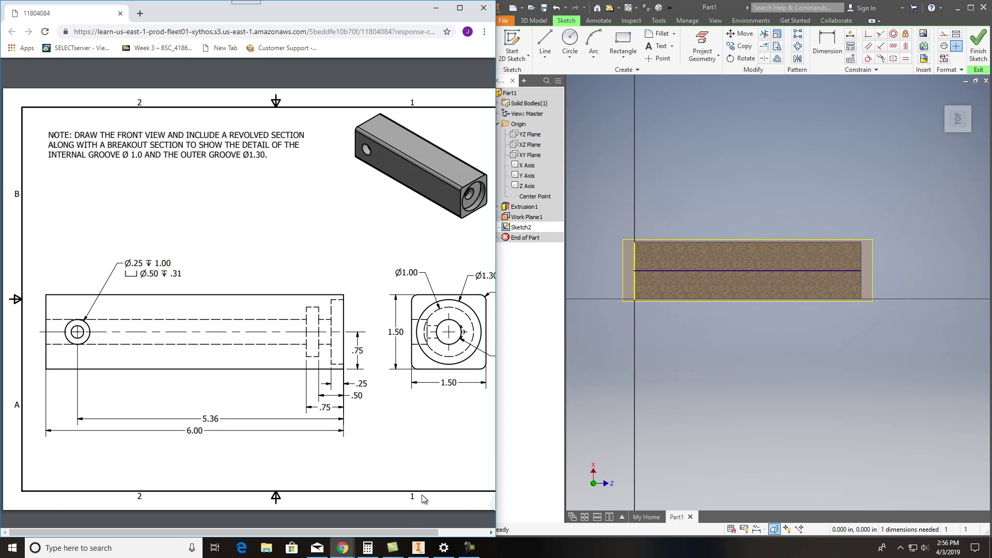
scroll(448, 306, right, 2)
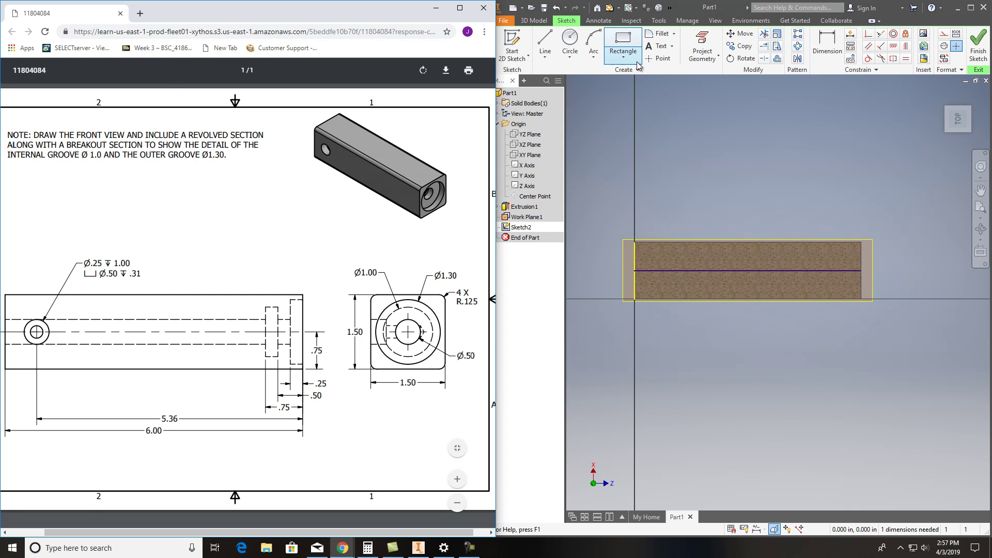
click(778, 58)
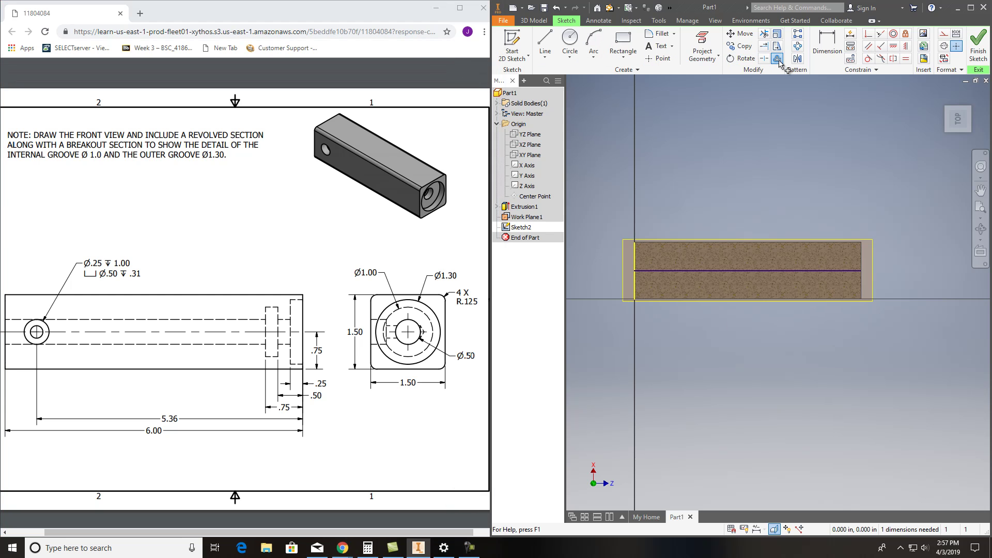
click(771, 270)
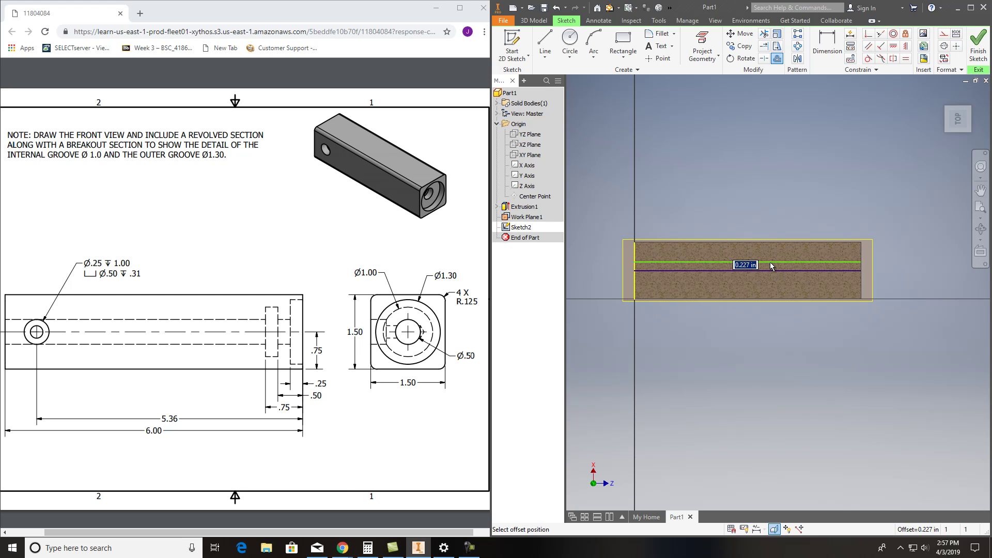
text(.25)
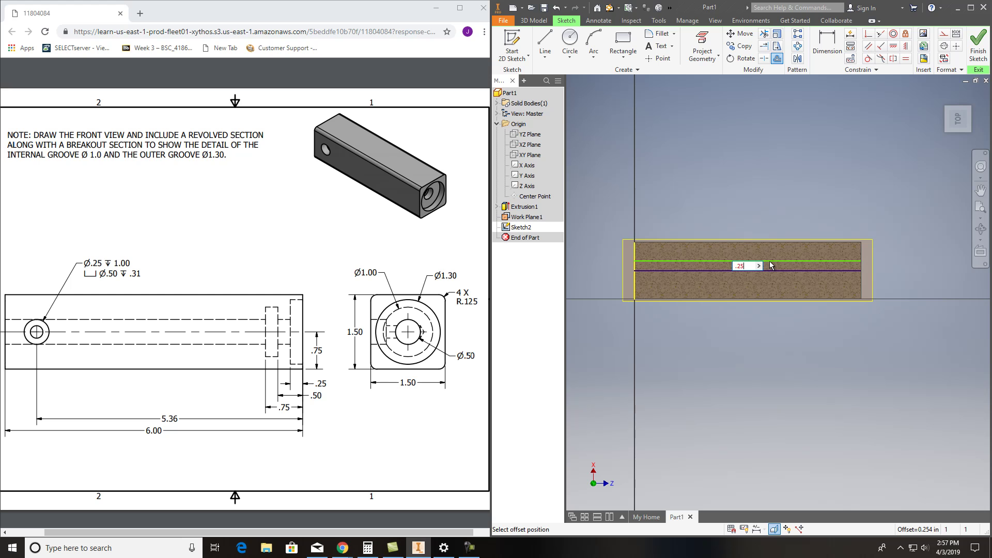
key(Return)
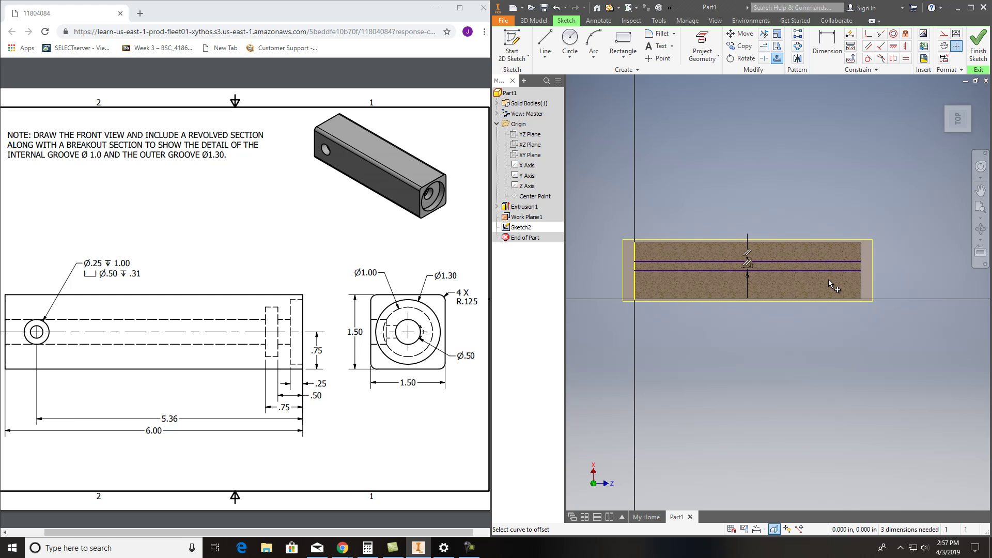
scroll(855, 264, down, 5)
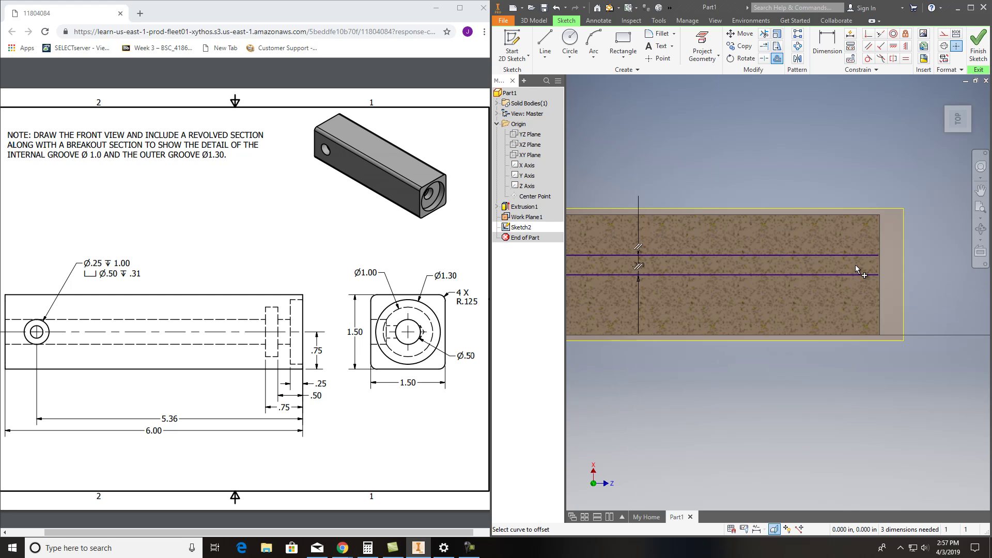
key(Escape)
click(883, 286)
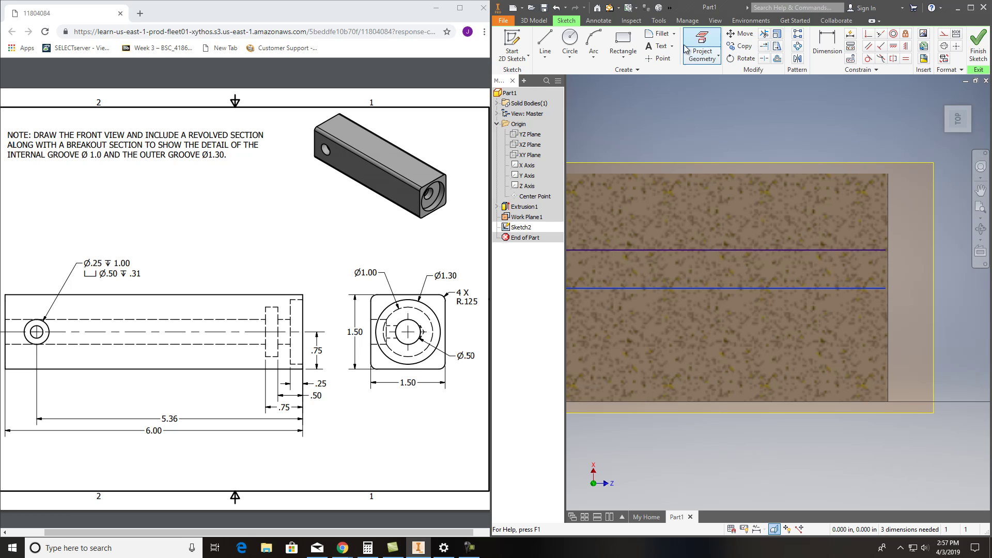
click(767, 47)
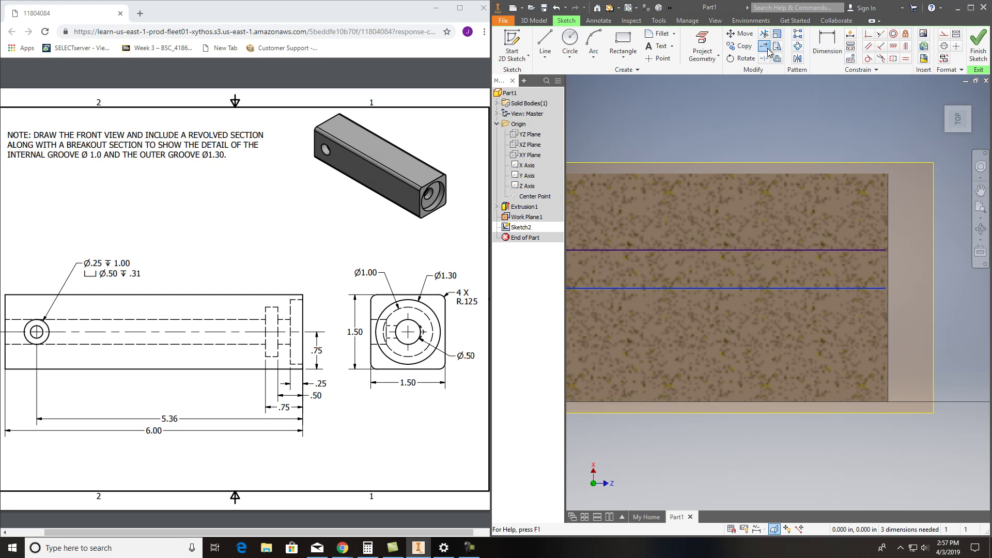
key(Escape)
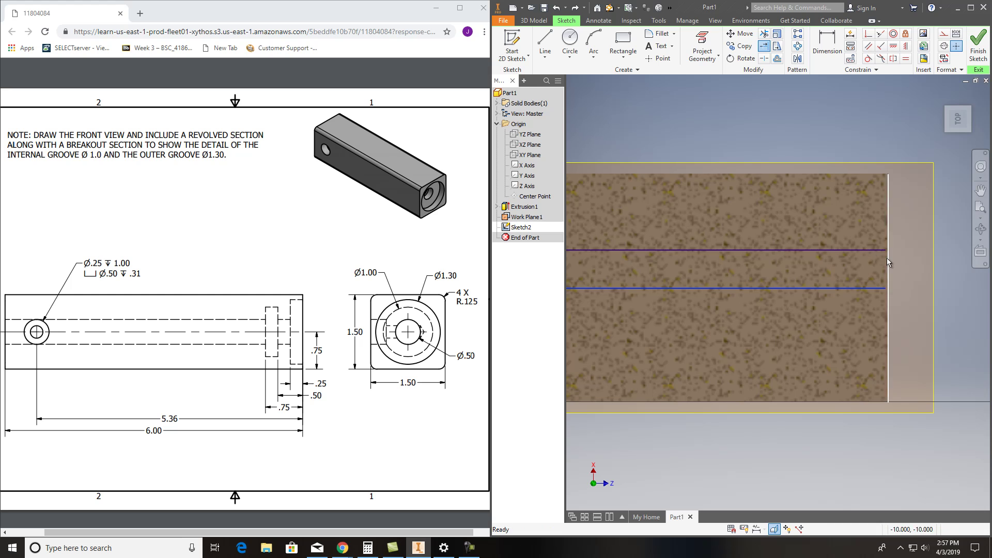
Step: Stretch the free ends of the center line and the offset line to the block's far short edge
scroll(894, 268, up, 5)
scroll(894, 269, down, 4)
scroll(894, 269, up, 1)
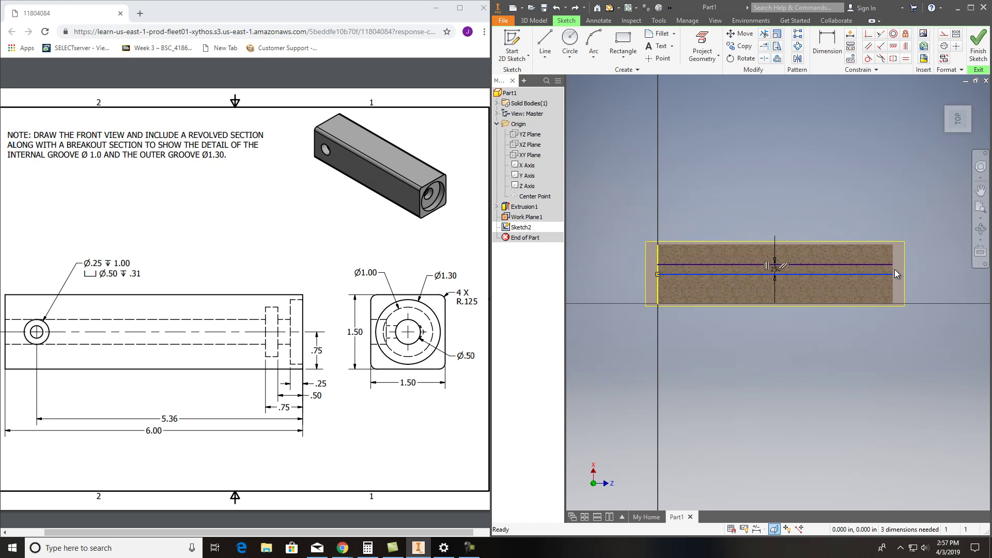
scroll(658, 268, down, 6)
scroll(680, 254, up, 5)
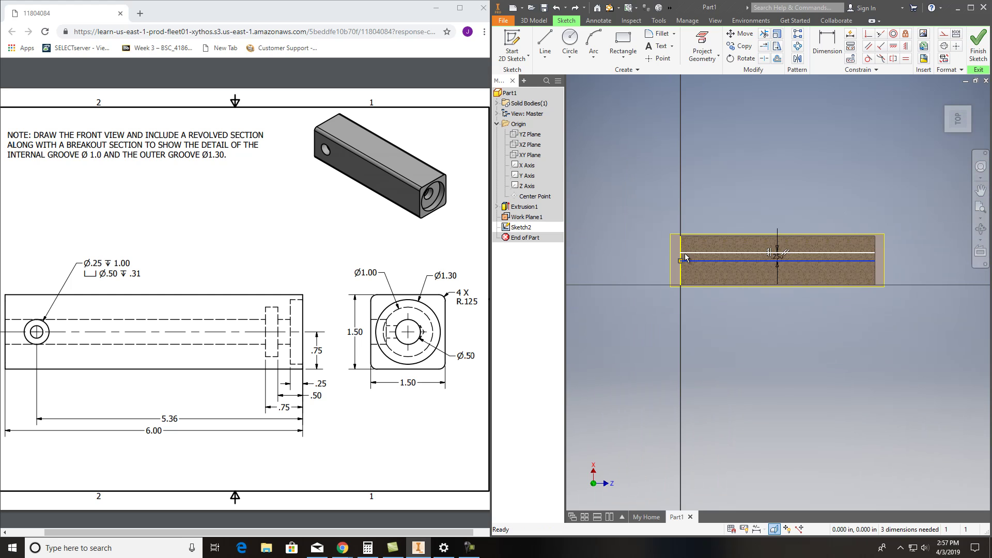
scroll(888, 255, down, 3)
scroll(810, 224, down, 4)
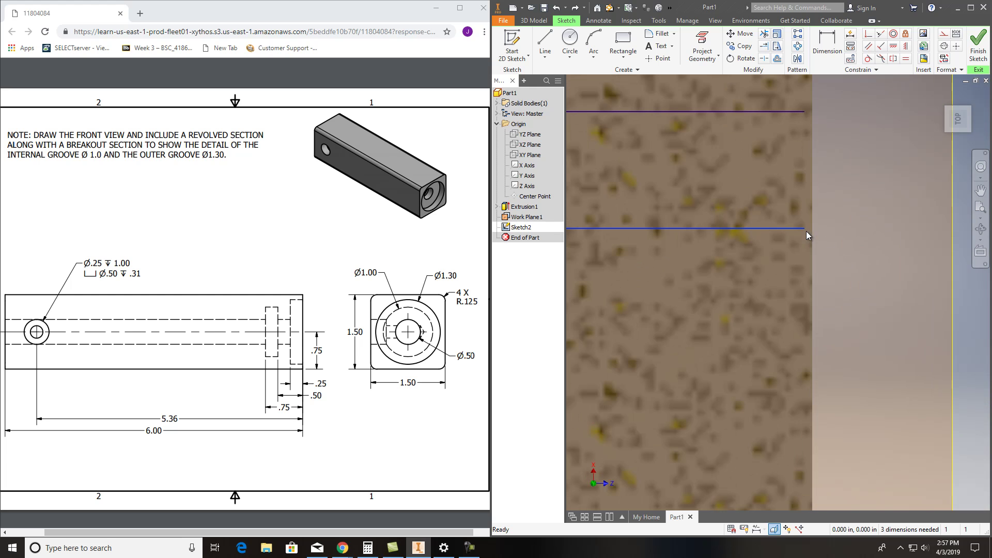
drag(805, 228, 812, 228)
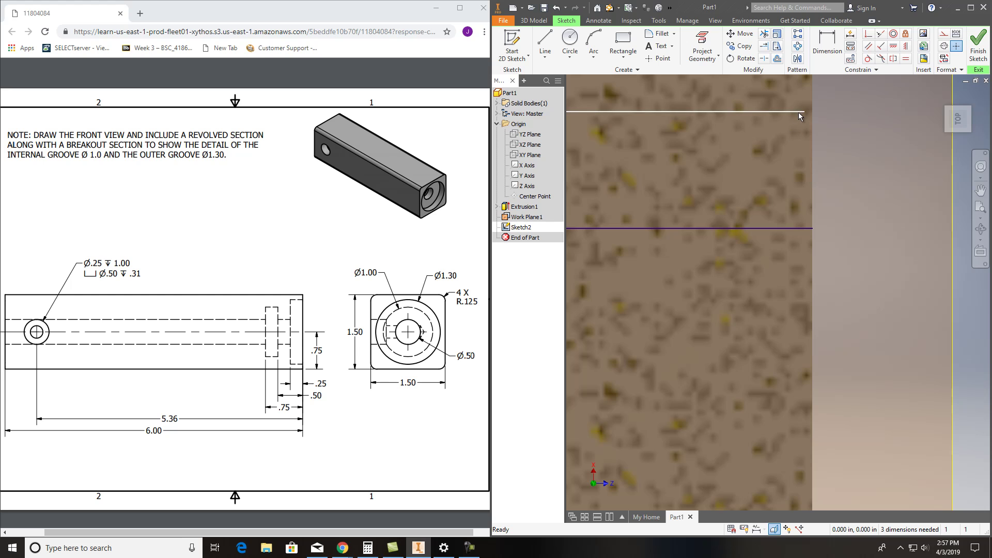
drag(802, 111, 813, 111)
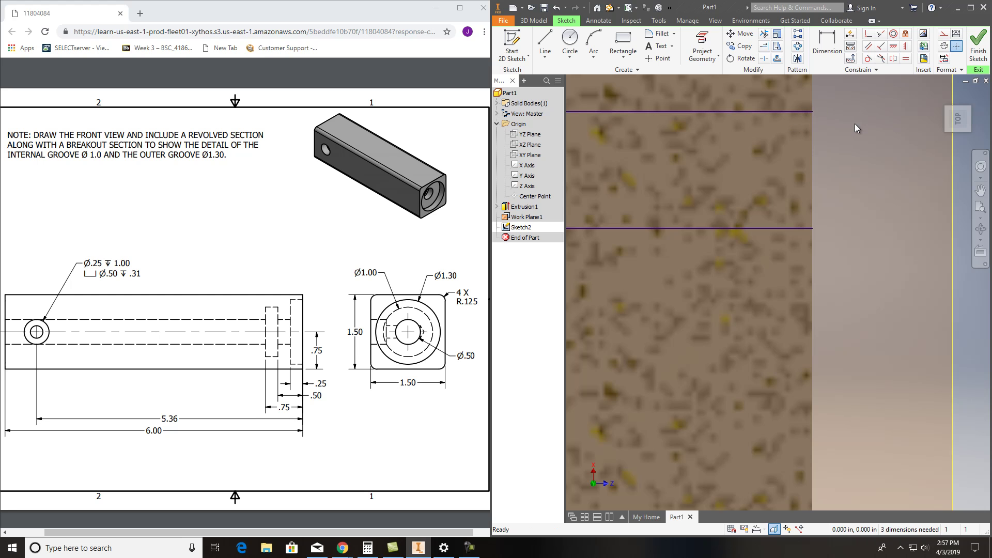
scroll(866, 217, up, 3)
scroll(866, 217, up, 3)
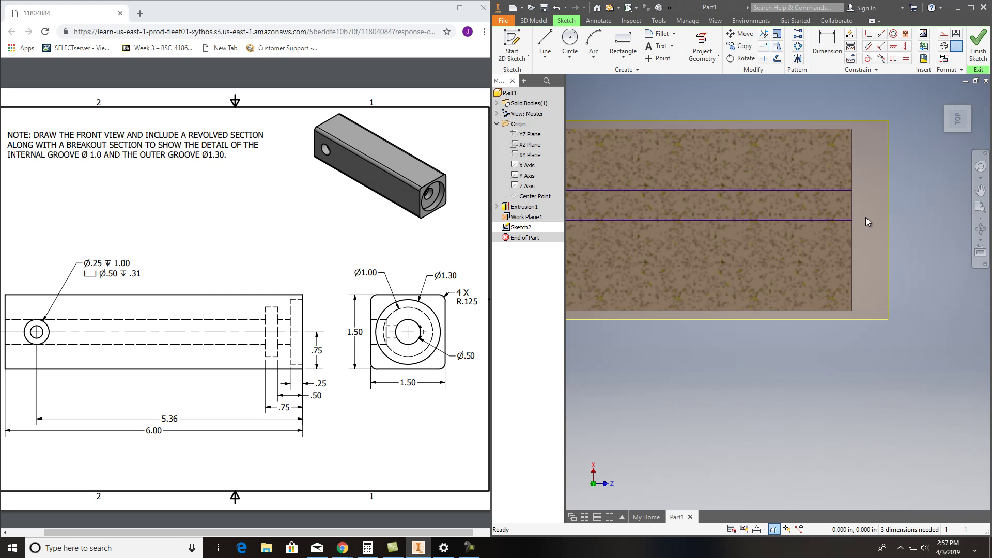
Step: Draw a short lengthwise line inward from the block's far short edge and a perpendicular line from its end toward the offset line
key(l)
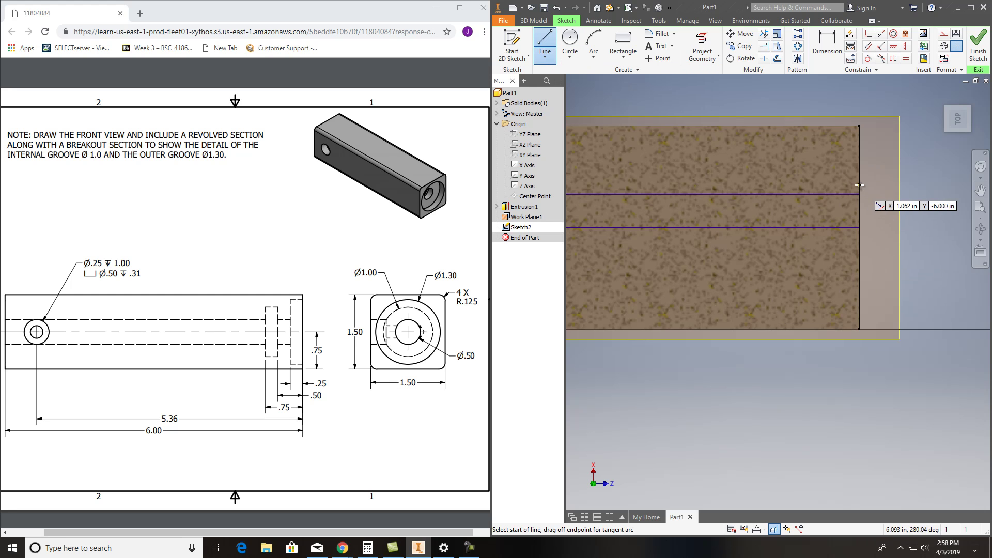
click(859, 143)
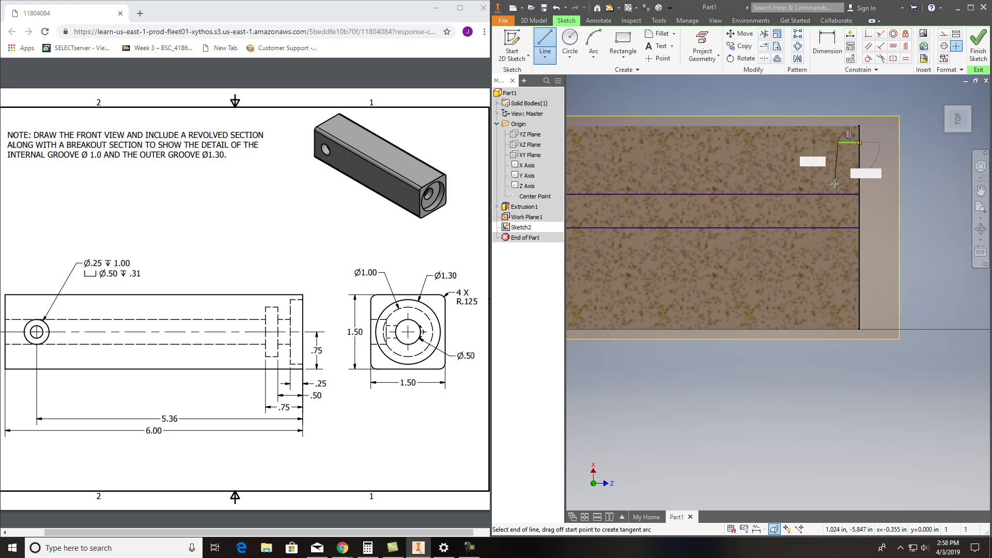
click(838, 168)
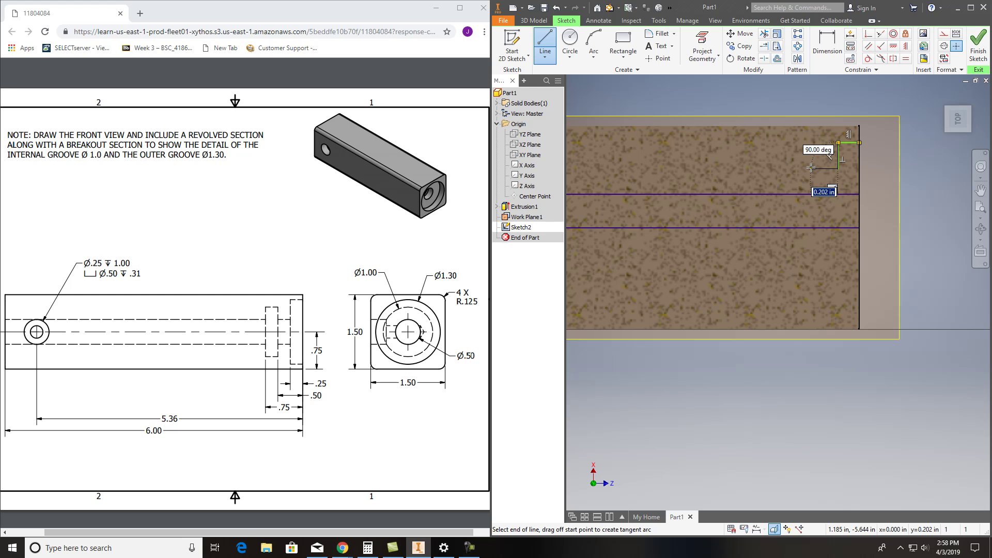
key(Escape)
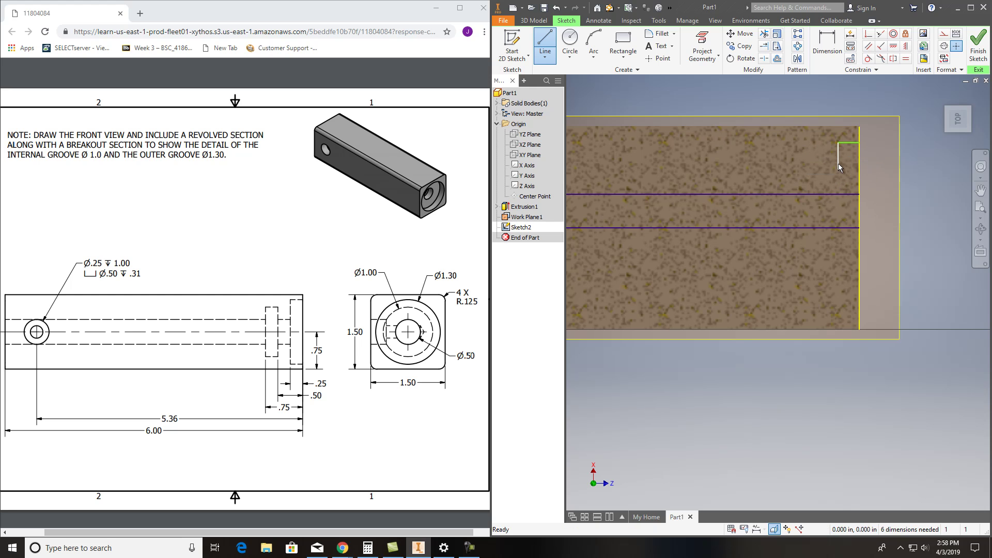
key(Escape)
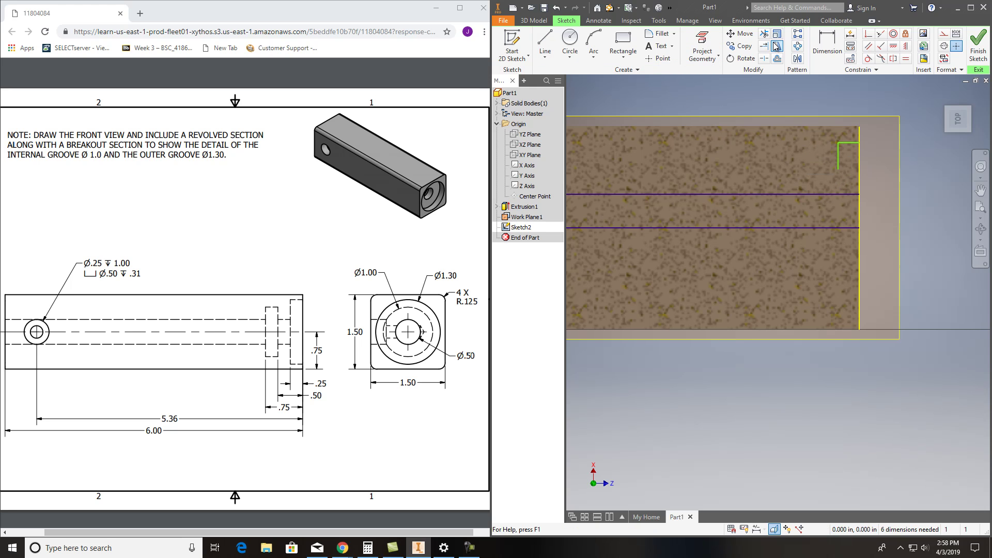
Step: Extend the perpendicular line to the offset line and trim the offset line between it and the block's end
click(764, 46)
click(839, 170)
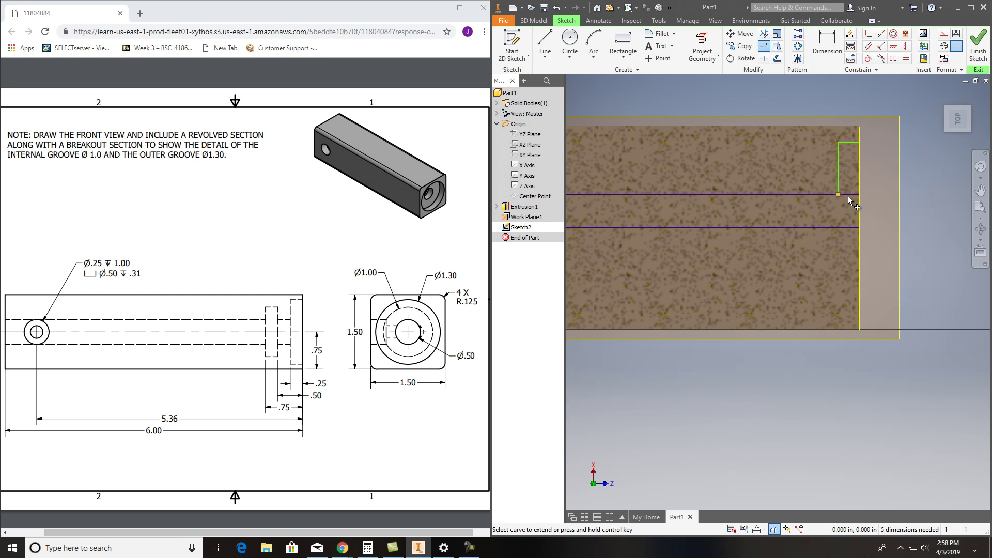
click(764, 34)
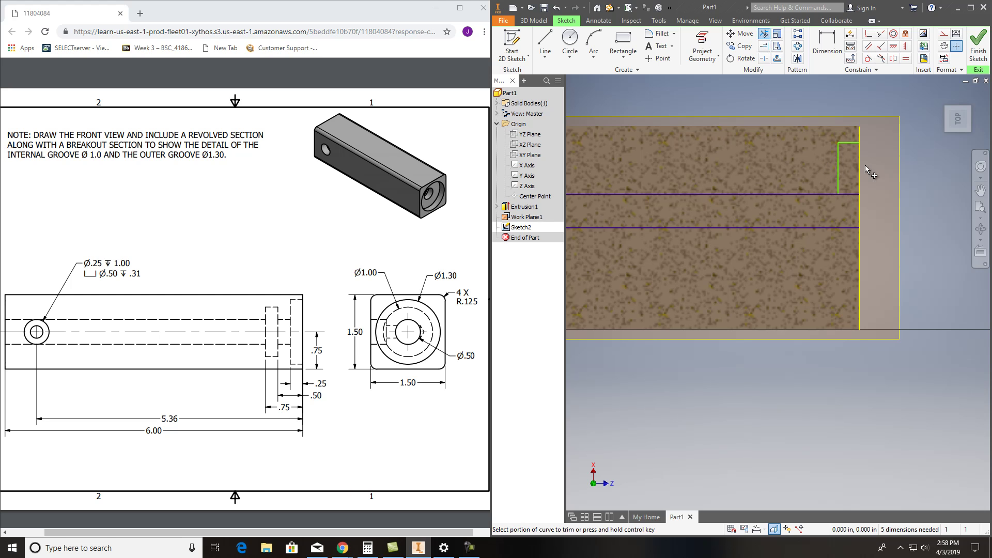
click(852, 195)
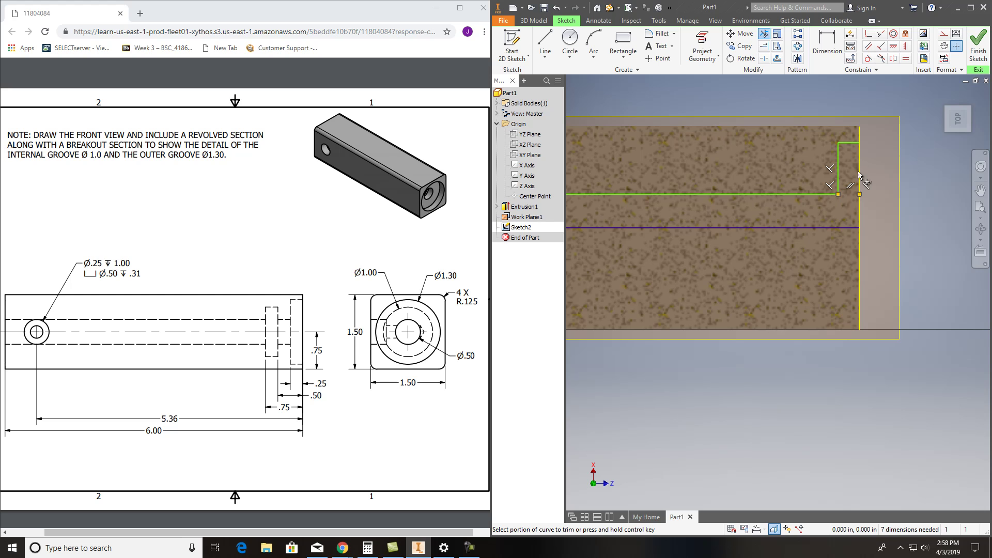
Step: Try dimensioning the short lengthwise line at 1.3/2 in from the center line, and undo the value change
key(d)
click(850, 144)
click(850, 228)
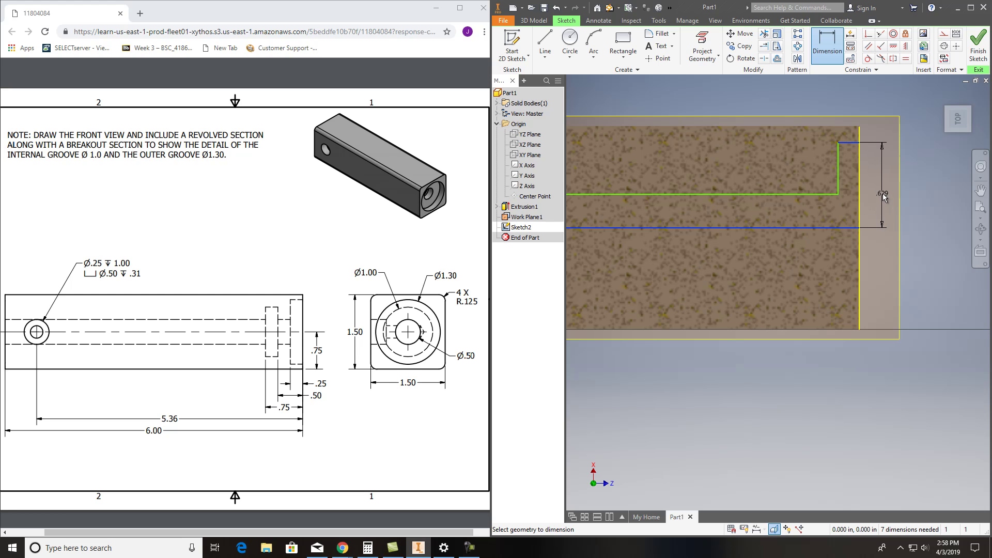
click(882, 195)
text(1.3/2)
key(Return)
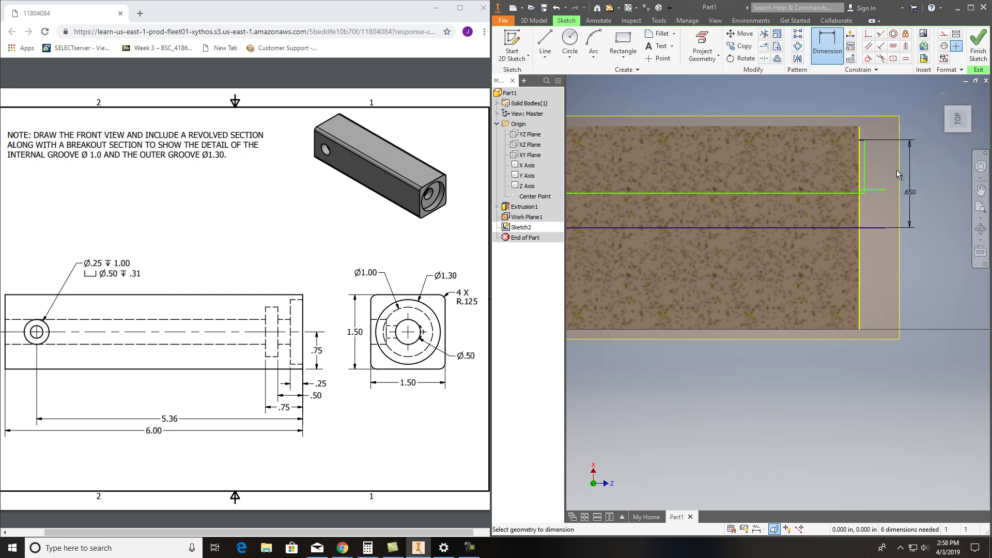
key(Escape)
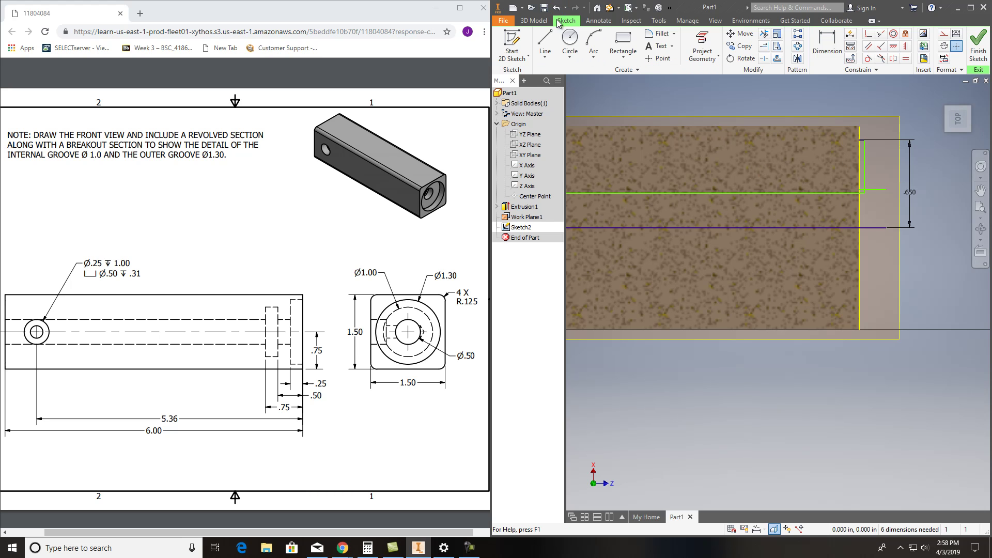
click(556, 8)
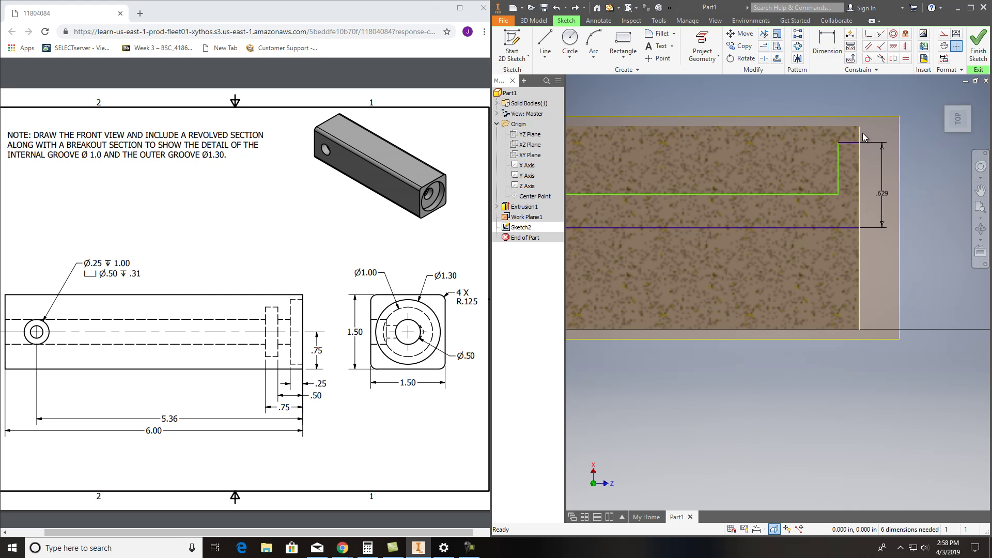
Step: Try editing the existing dimension between the short line and the center line to 1.3/2 in, and undo it
scroll(866, 147, up, 2)
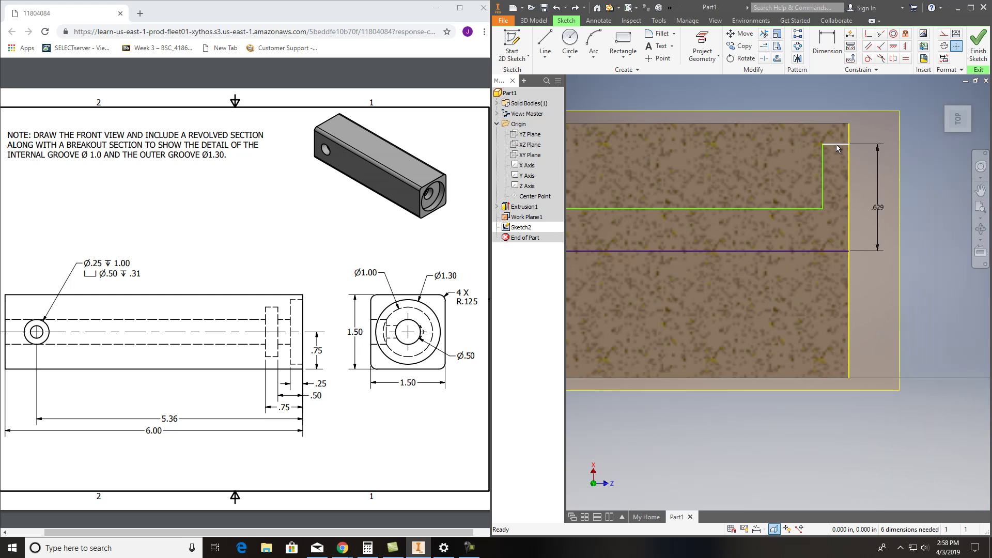
double_click(878, 208)
text(1.3)
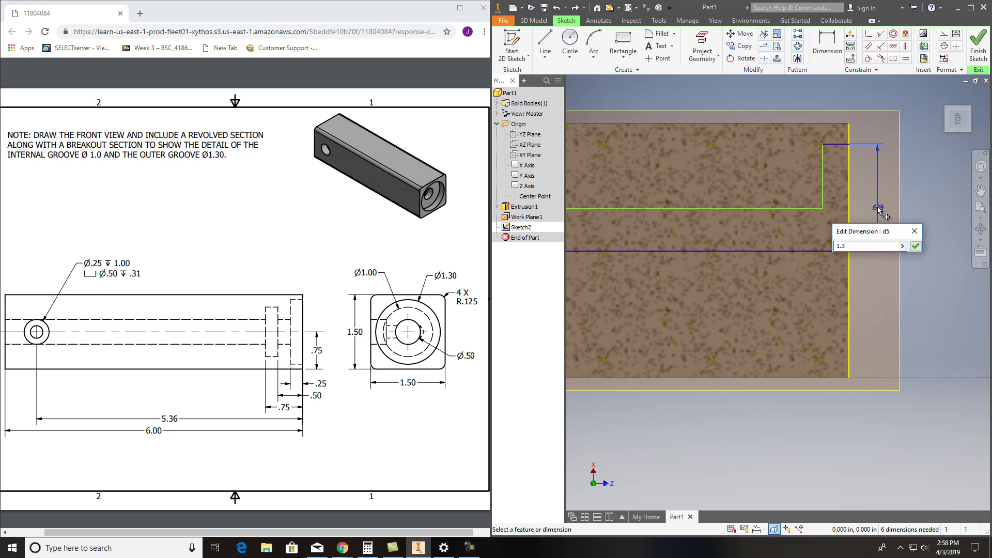
text(/2)
key(Return)
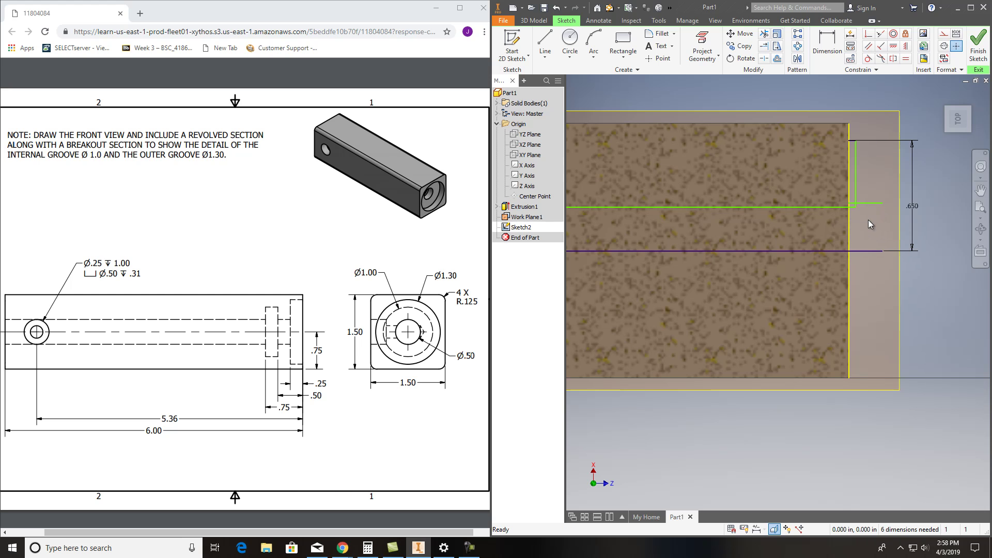
click(555, 8)
Step: Delete the short lengthwise line, and try dimensioning the perpendicular line's free end at 1.3/2 in from the center line, undoing that dimension
click(835, 145)
key(Delete)
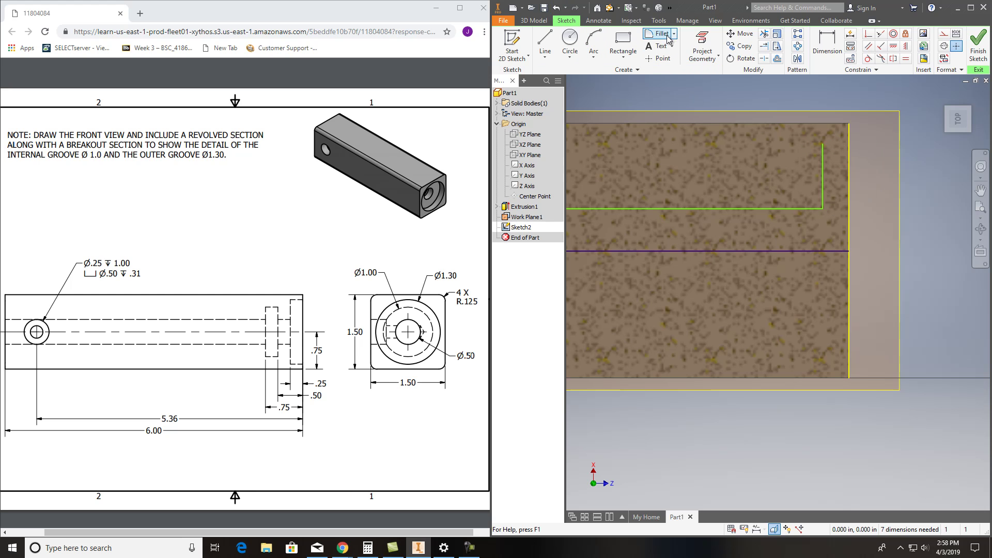
click(827, 46)
click(821, 144)
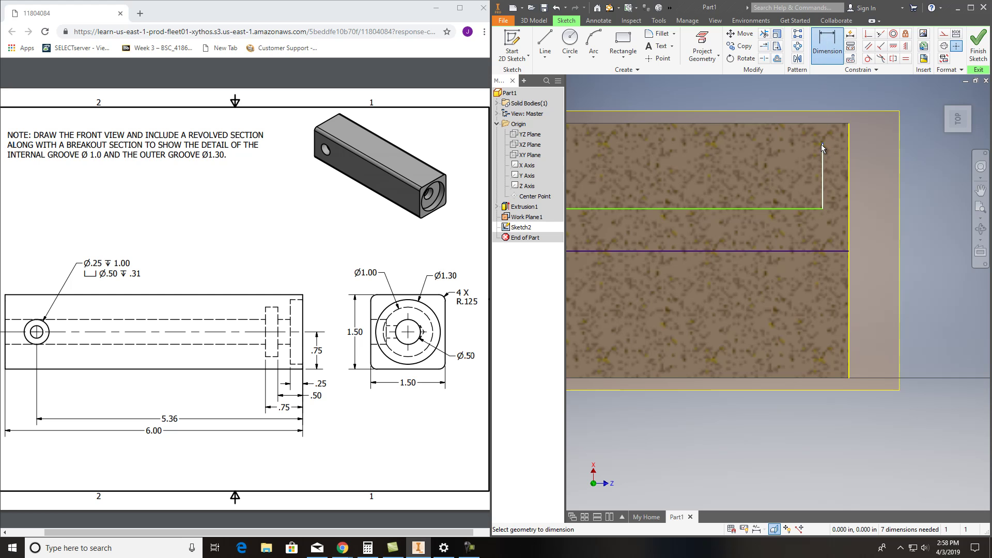
click(824, 250)
click(771, 191)
text(1.3/2)
key(Return)
key(Escape)
scroll(847, 234, down, 3)
scroll(847, 234, down, 2)
scroll(847, 233, up, 6)
click(556, 8)
Step: Delete the perpendicular line and the offset line from the sketch
click(813, 152)
key(Delete)
click(802, 201)
key(Delete)
Step: Draw a 1.3/2 in line along the block's far short edge, starting at the center line's end and running toward positive X
scroll(850, 254, down, 5)
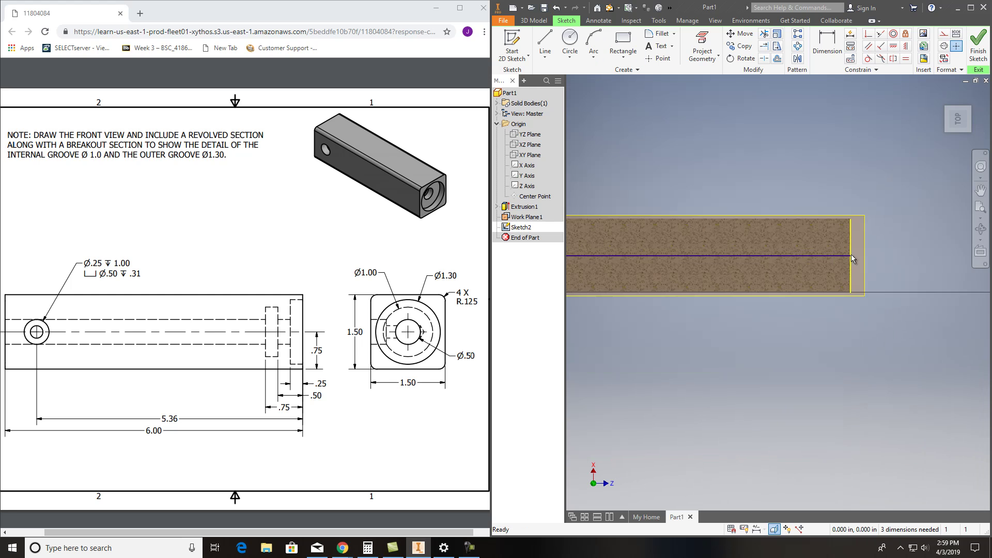
middle_drag(829, 310, 843, 313)
scroll(838, 314, up, 8)
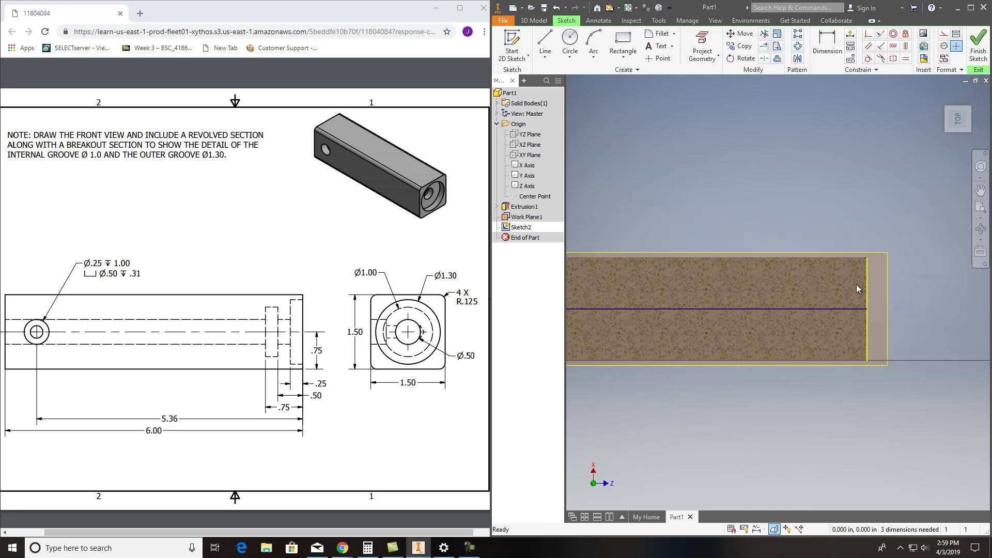
click(545, 43)
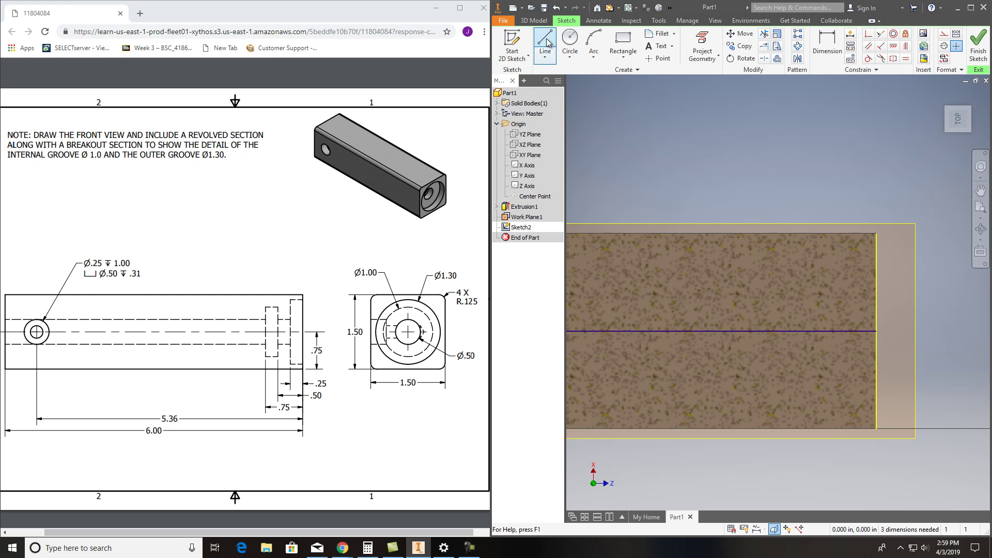
click(877, 331)
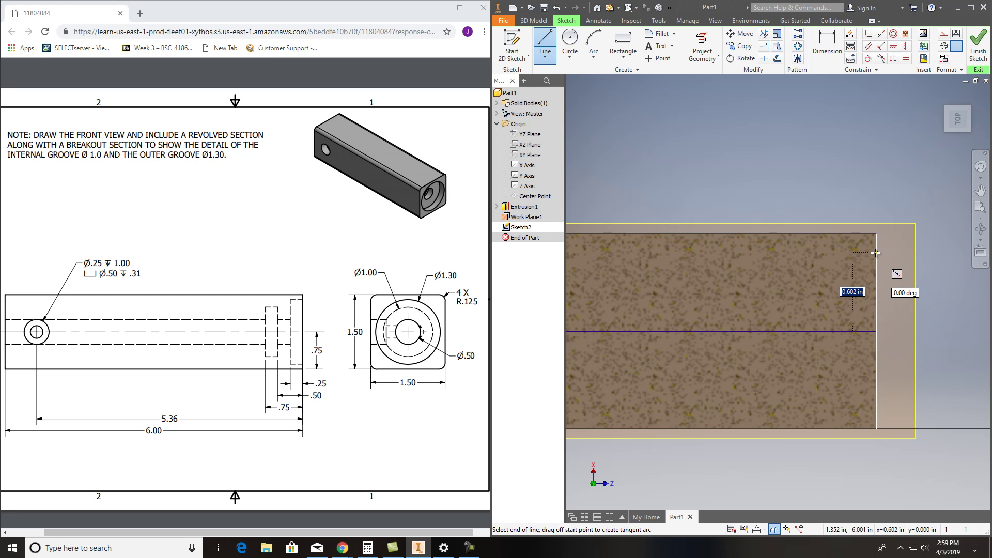
text(1.3/2)
key(Return)
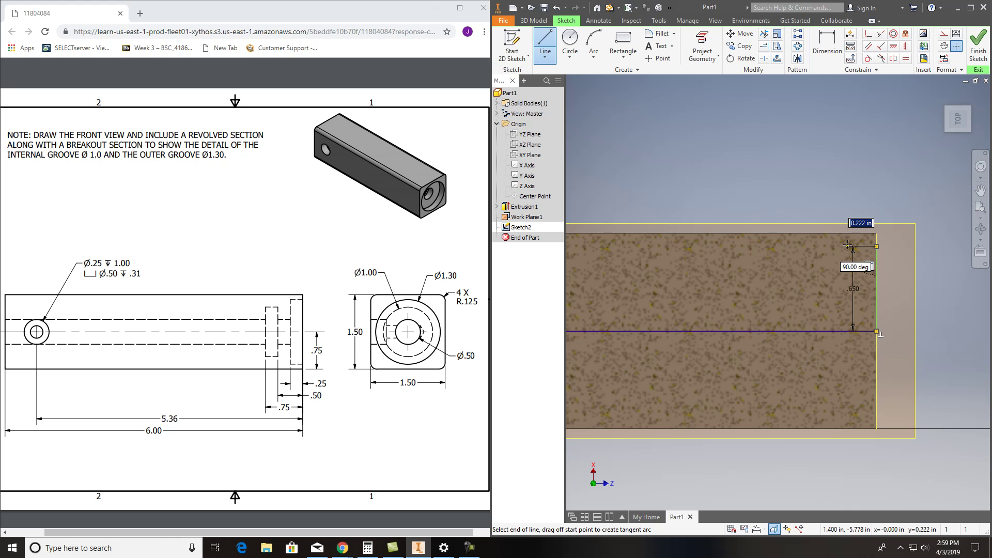
Step: Continue the profile with a 0.25 in lengthwise line, a perpendicular line about 0.4 in toward the center line, and another 0.25 in lengthwise line
text(.25)
key(Return)
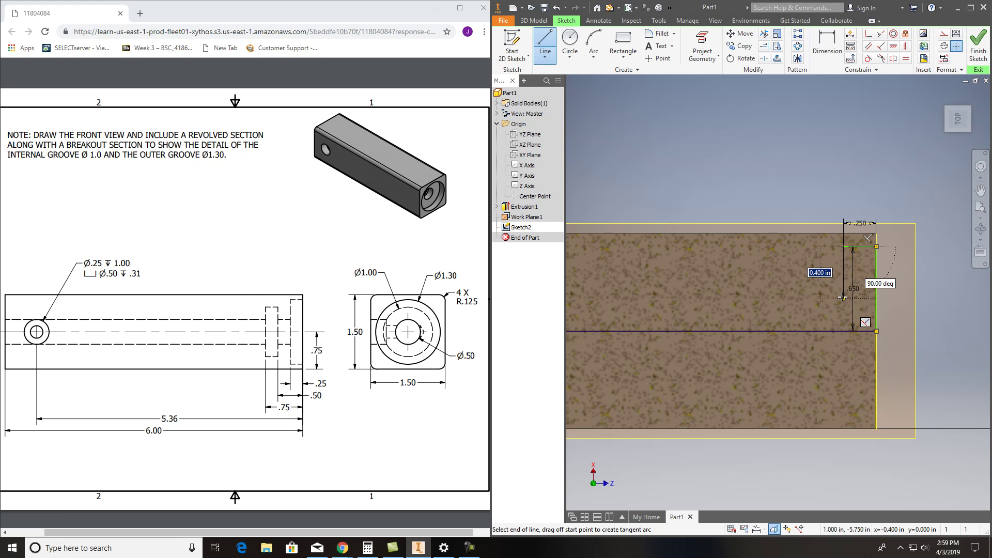
click(843, 298)
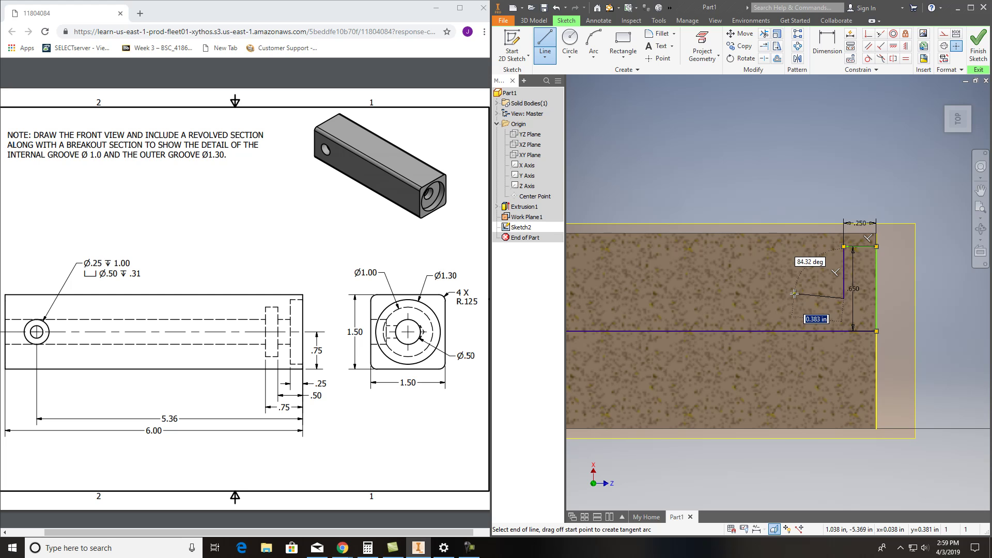
text(.25)
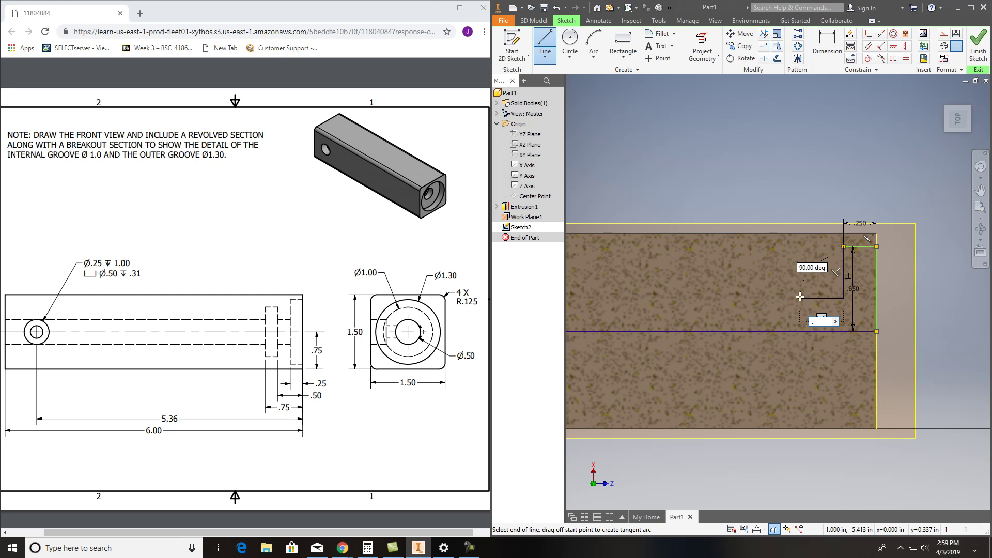
key(Return)
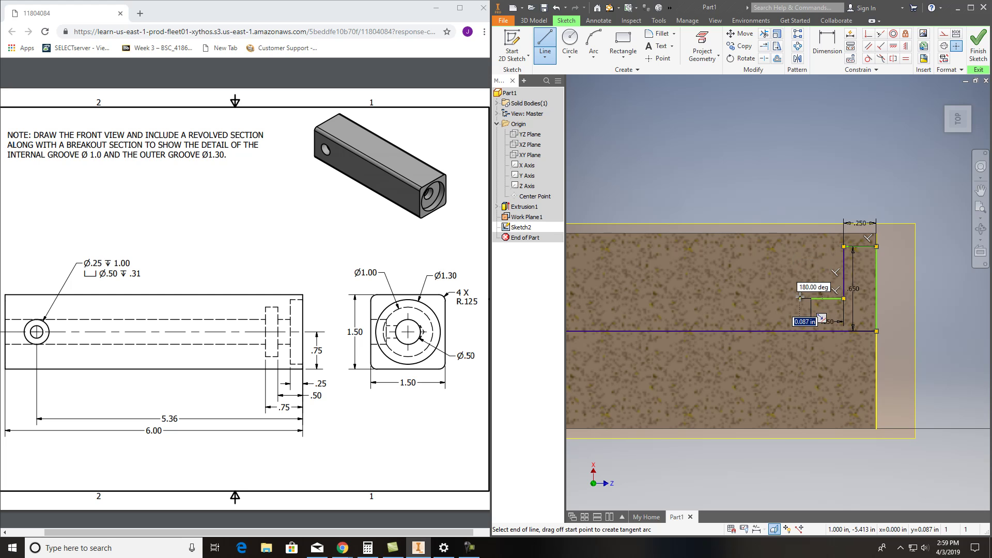
Step: Sketch the groove outline about 0.32 in outward, 0.25 in lengthwise, and about 0.4 in back toward the center line
click(810, 256)
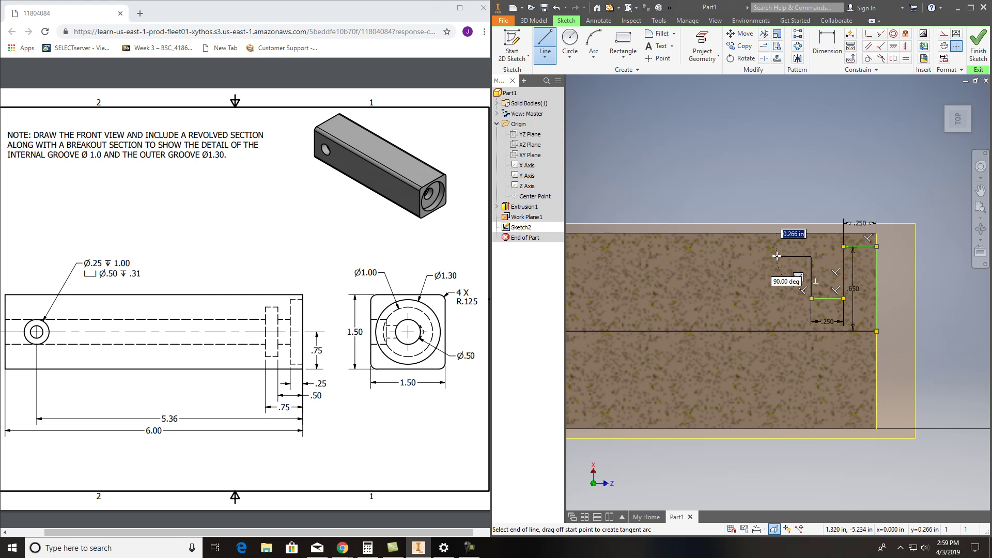
text(.25)
key(Return)
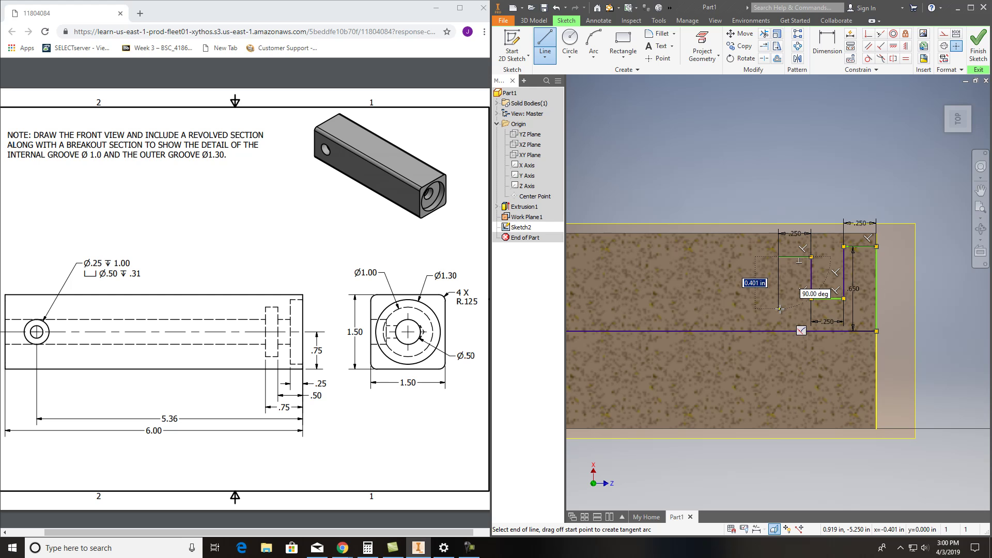
click(779, 310)
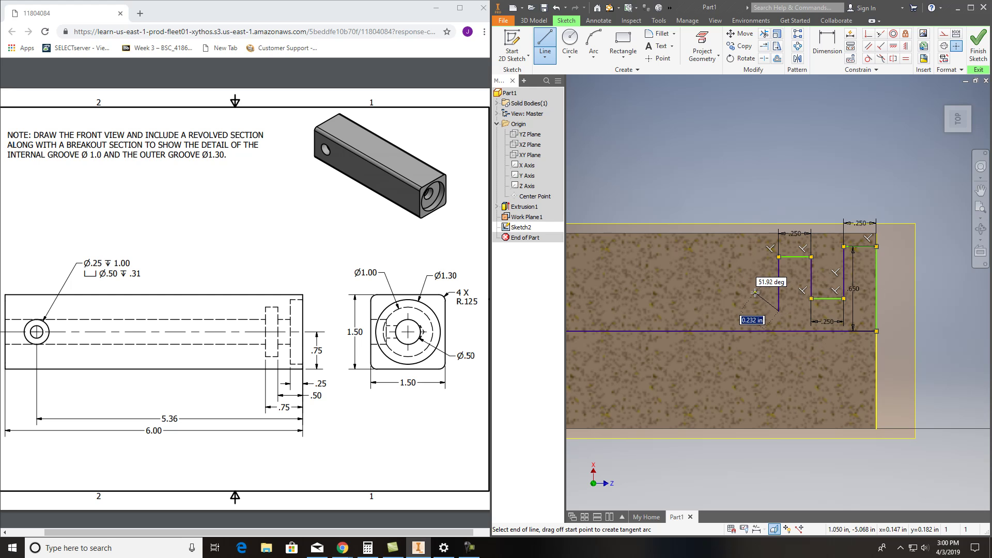
Step: Draw the long bore line parallel to the center line, from the groove's end to the block's opposite short edge
scroll(756, 293, up, 1)
scroll(756, 294, down, 5)
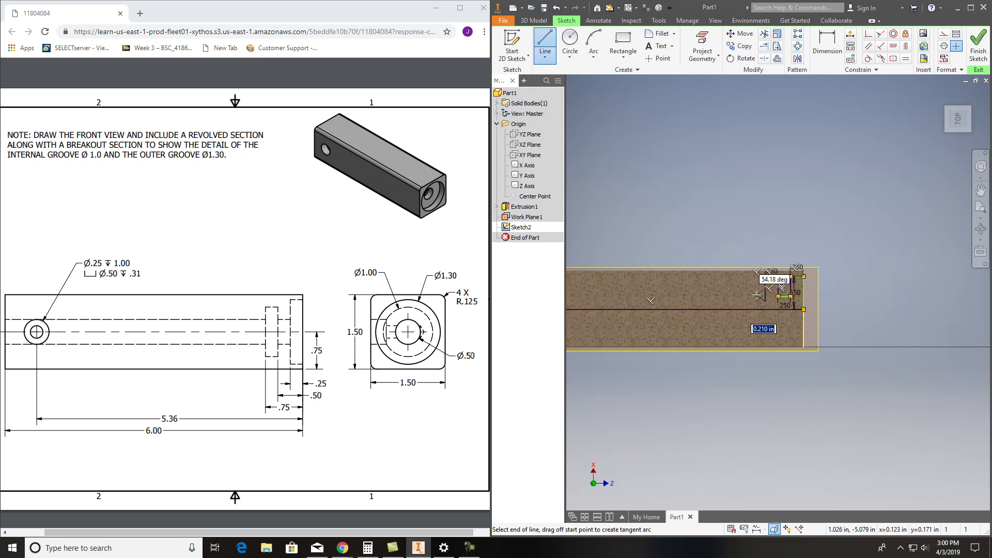
scroll(640, 307, up, 4)
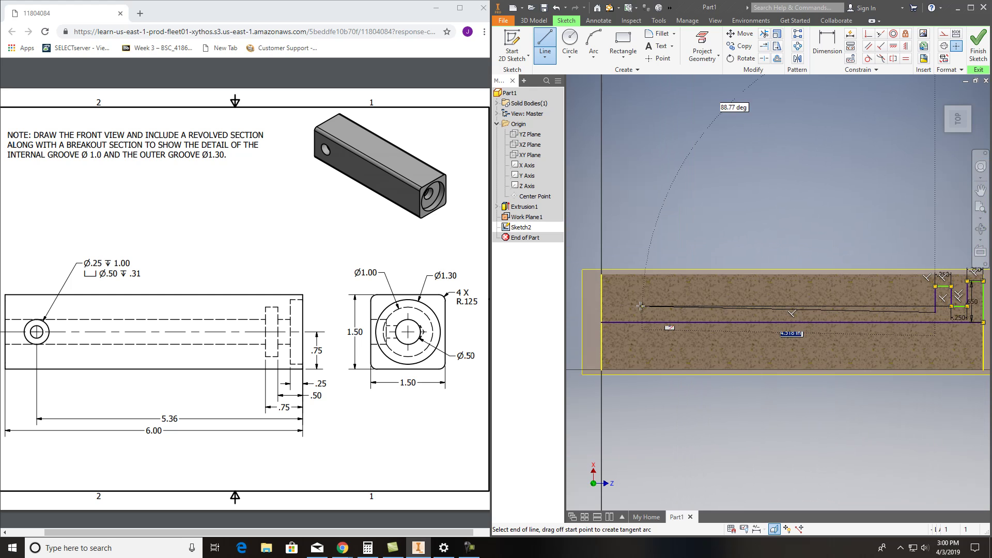
click(601, 312)
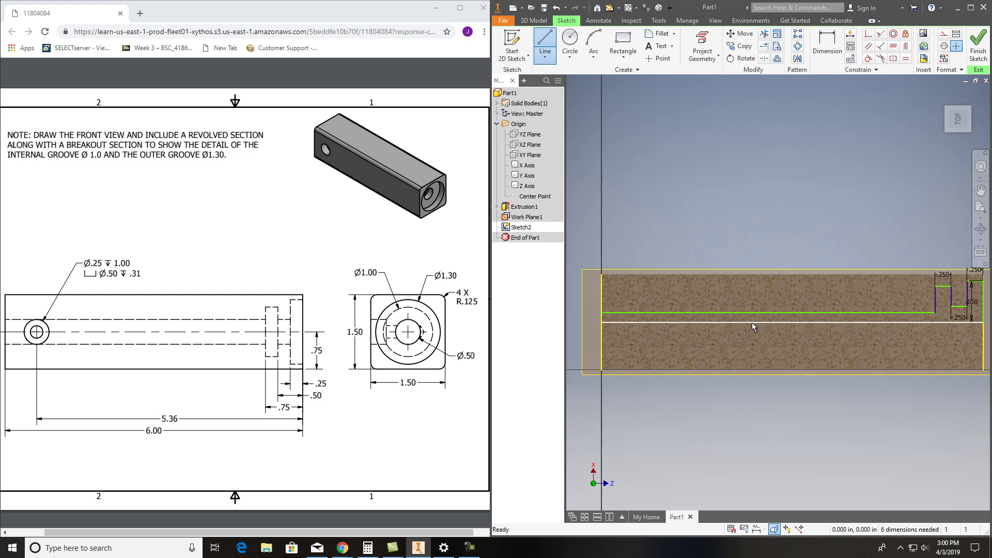
key(Escape)
Step: Dimension the long bore line at 0.25 in from the center line
click(825, 44)
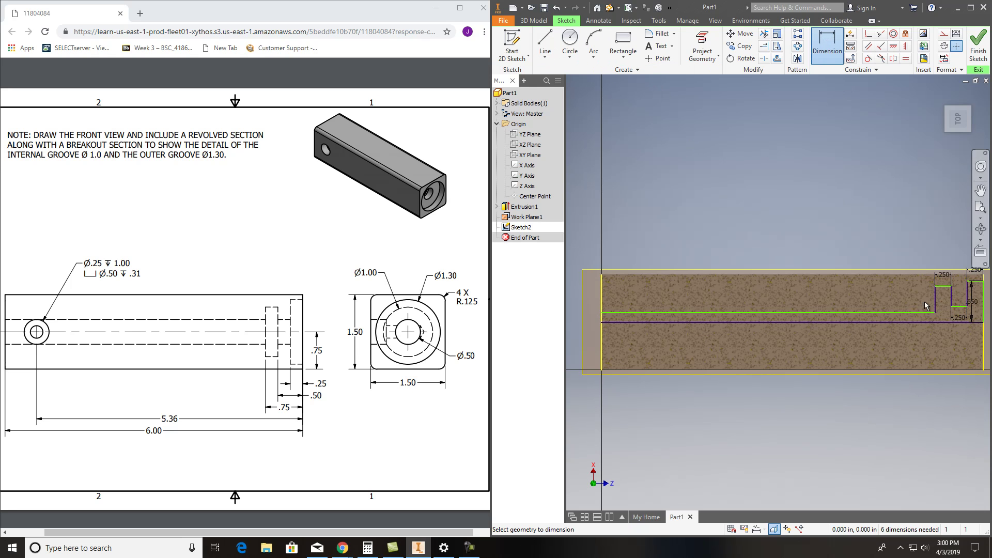
click(885, 313)
click(882, 322)
click(878, 319)
text(.2)
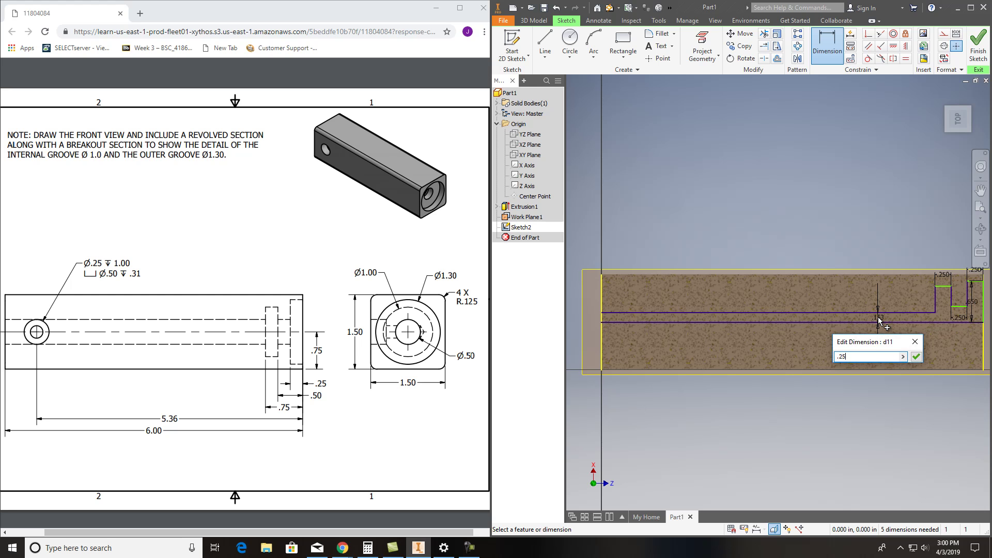
text(5)
key(Return)
scroll(969, 336, down, 2)
scroll(959, 332, up, 5)
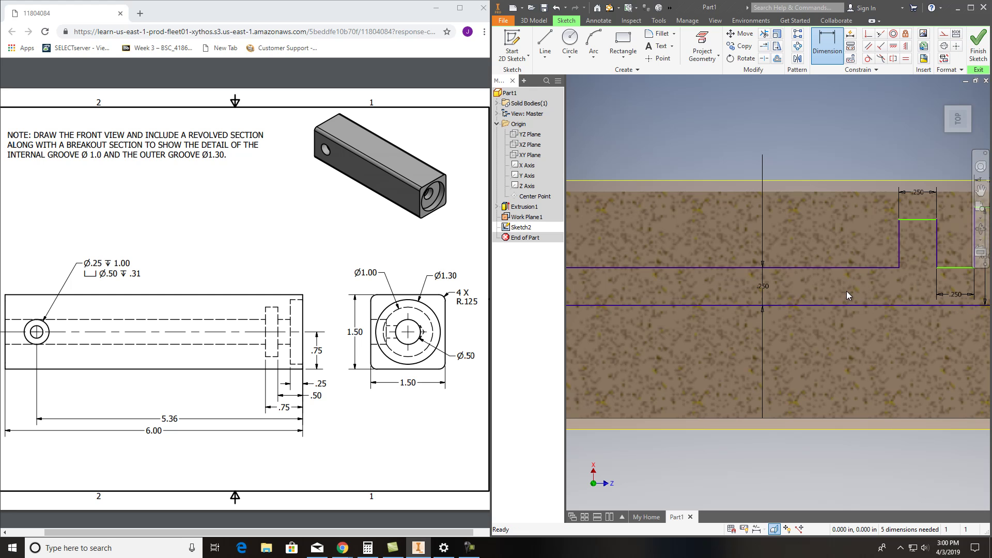
key(Escape)
Step: Dimension the groove's outer line at 0.5 in from the center line
scroll(897, 349, up, 2)
scroll(898, 347, down, 6)
scroll(777, 346, up, 5)
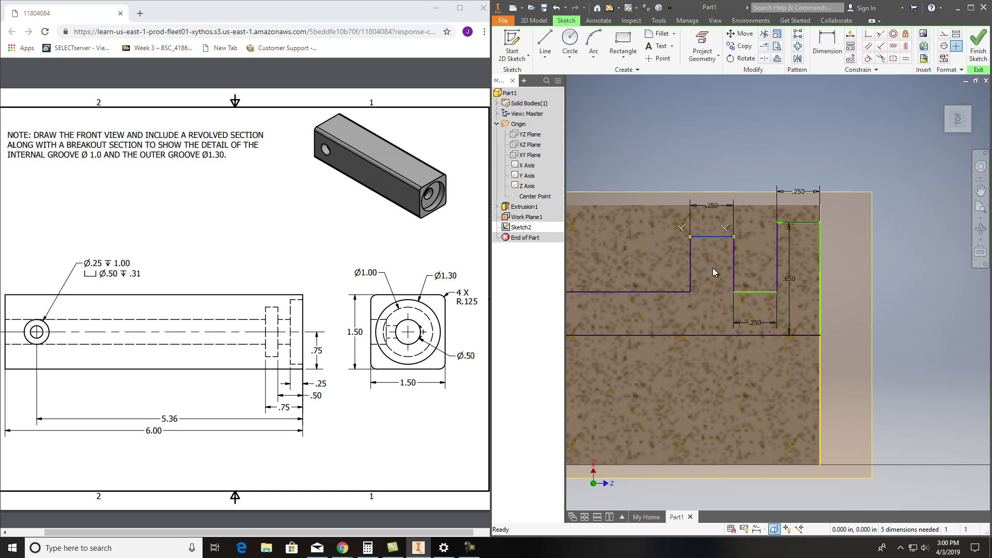
scroll(715, 332, down, 3)
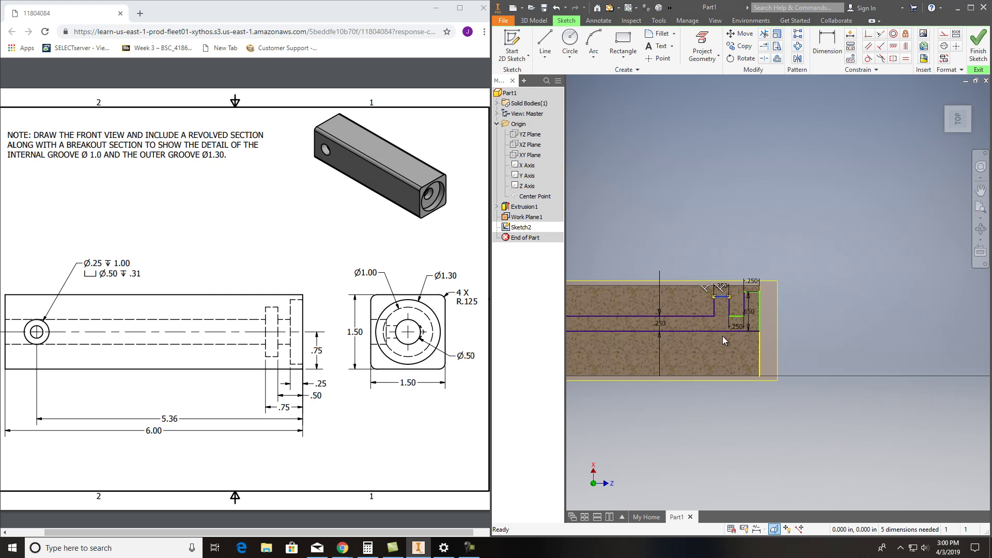
click(720, 321)
click(826, 46)
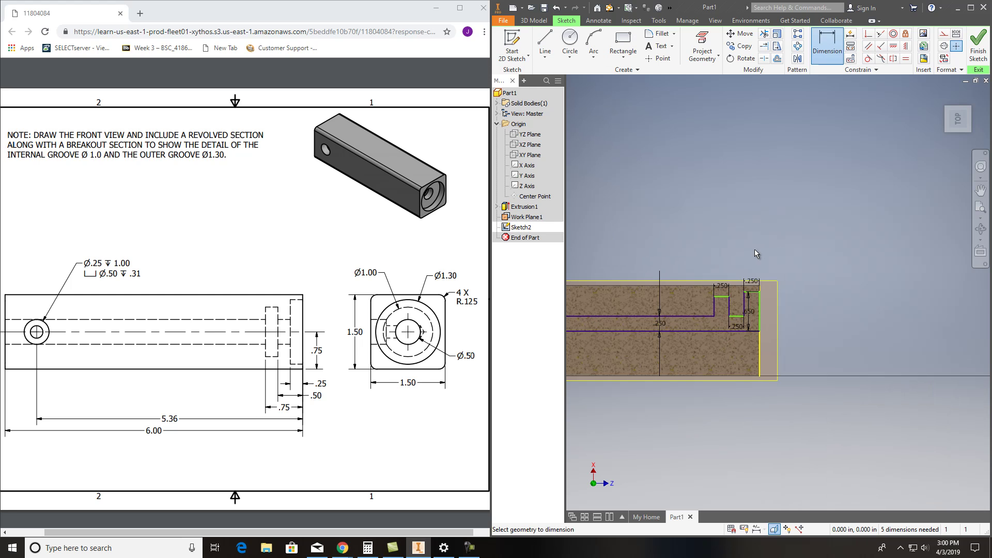
scroll(739, 310, up, 2)
click(708, 354)
click(708, 288)
click(708, 332)
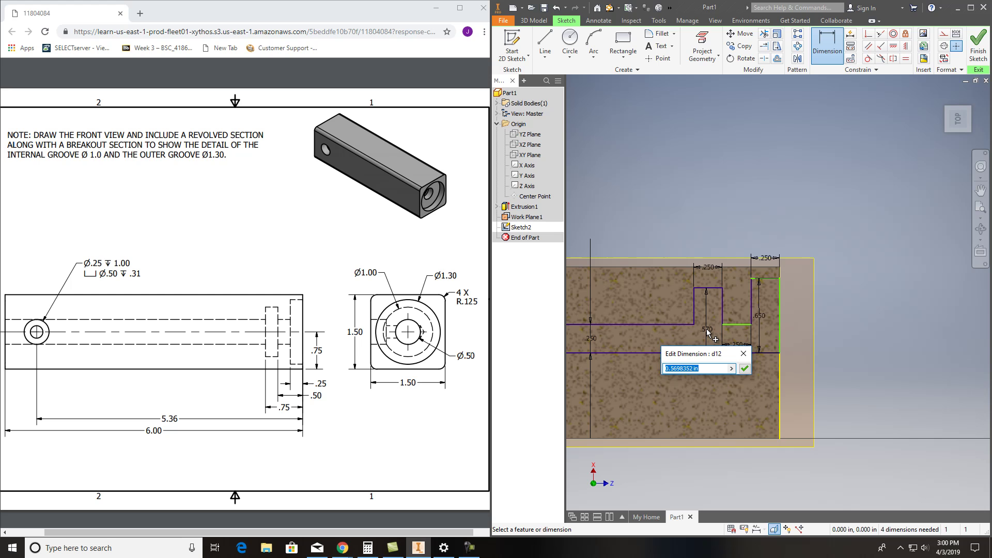
text(.5)
key(Return)
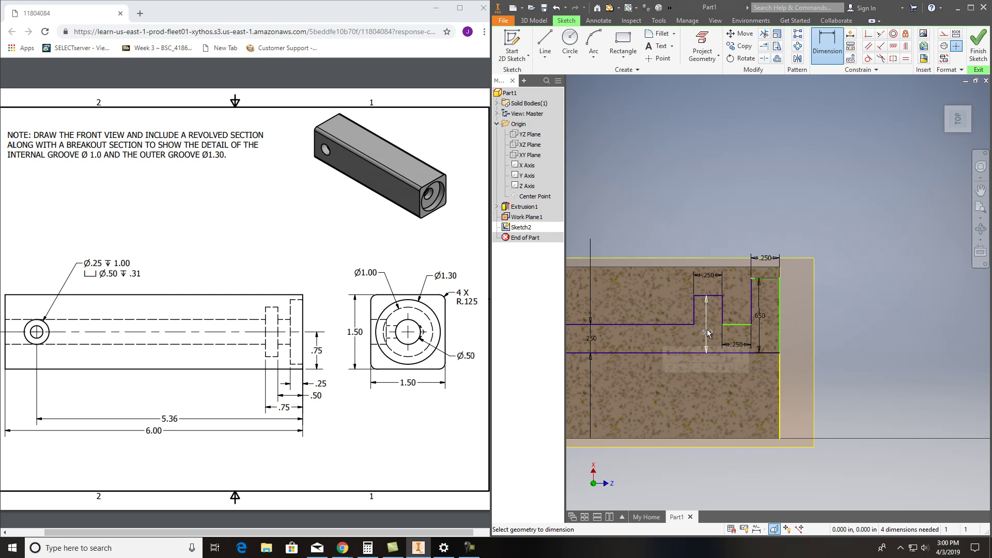
Step: Finish the bore and groove profile sketch
scroll(808, 270, down, 6)
key(Escape)
middle_drag(833, 266, 833, 273)
drag(955, 118, 951, 119)
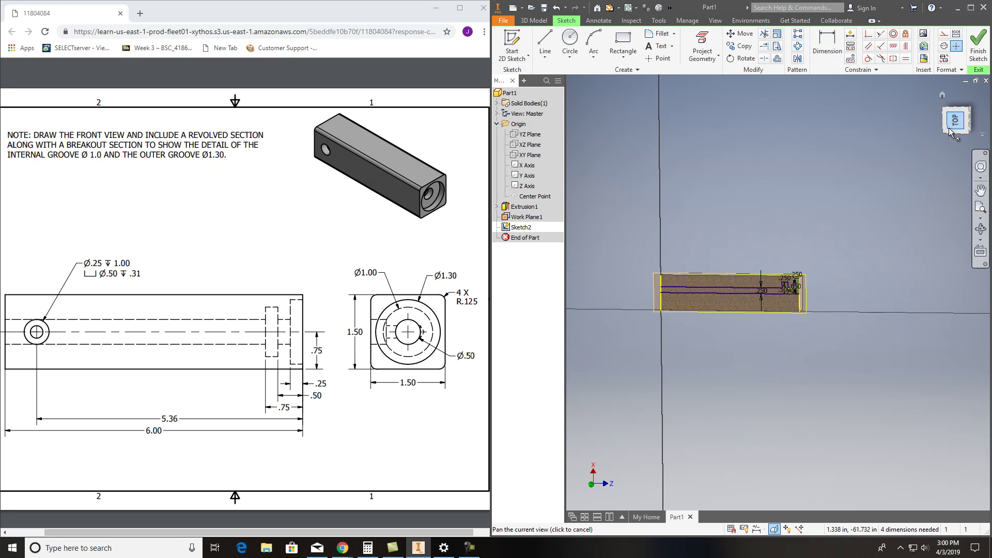
scroll(771, 315, up, 4)
click(978, 46)
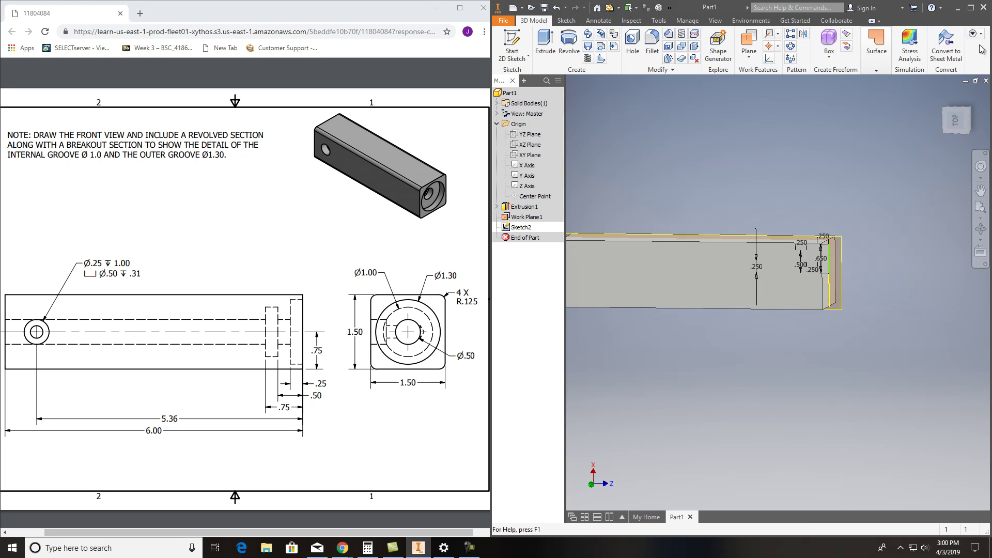
Step: Revolve the stepped bore and groove profile as a full cut around the center line
scroll(859, 247, down, 3)
scroll(855, 248, up, 3)
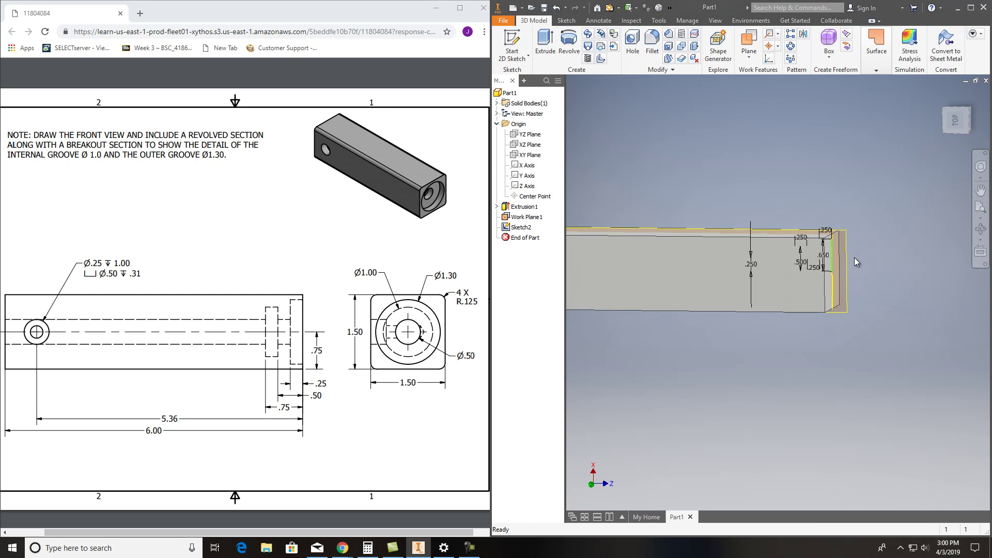
scroll(853, 256, down, 2)
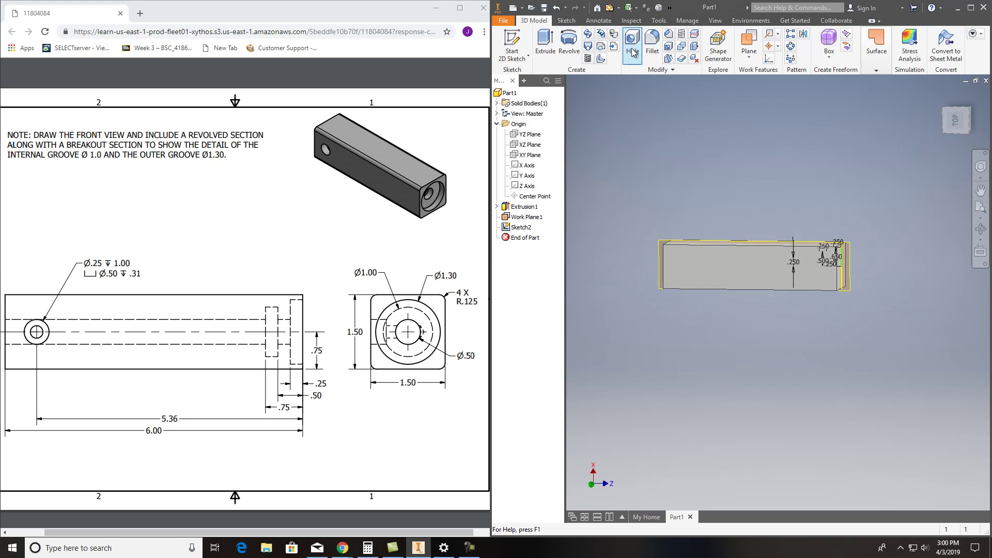
click(569, 44)
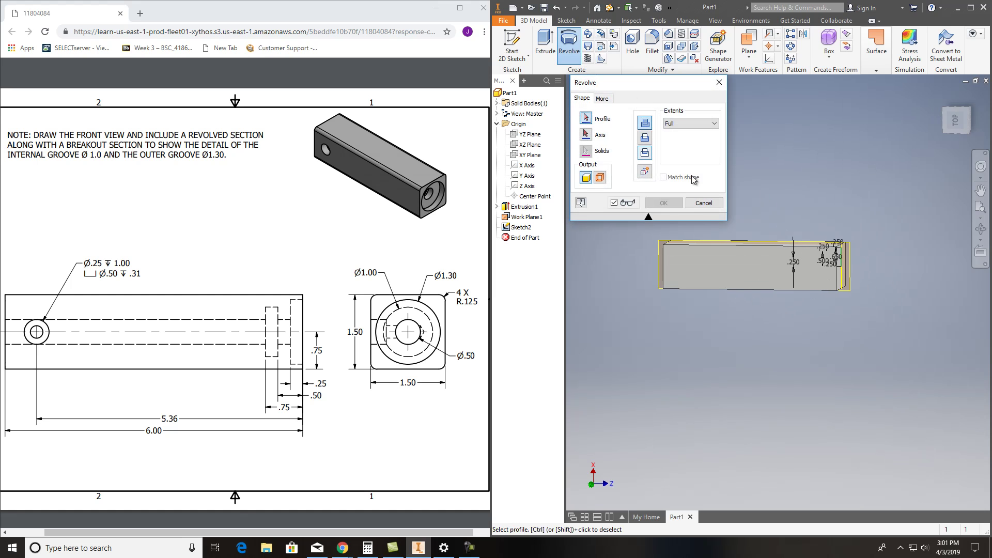
click(649, 138)
scroll(841, 260, up, 5)
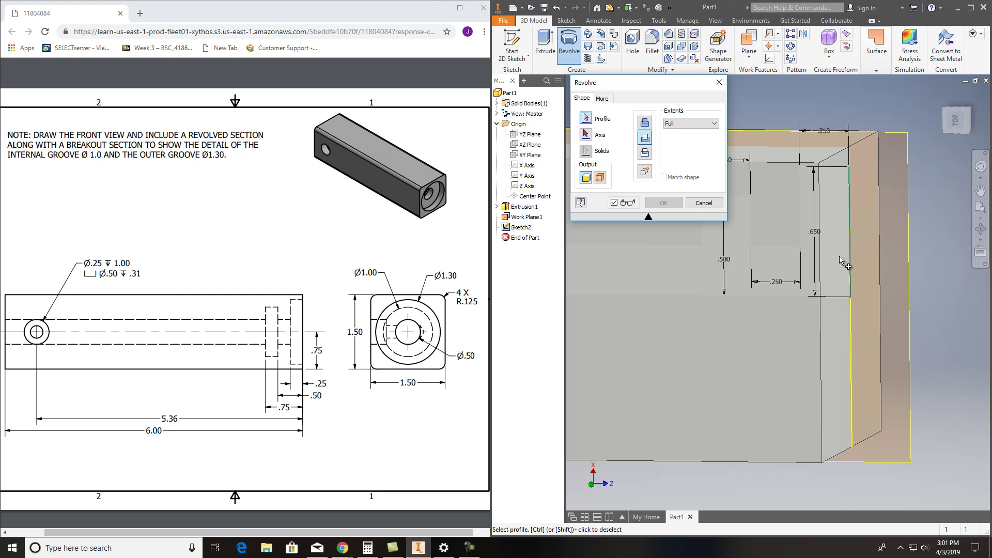
scroll(878, 243, up, 3)
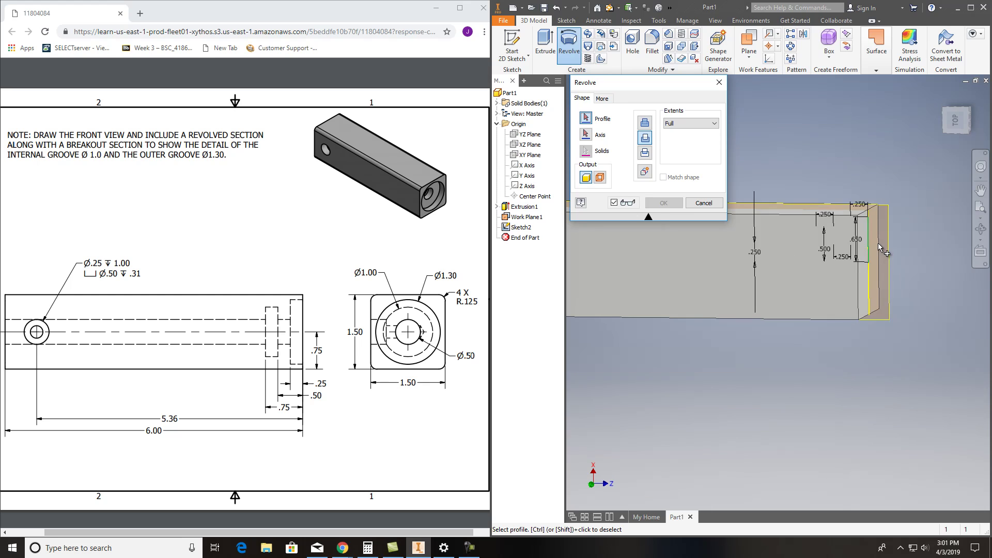
scroll(869, 255, down, 1)
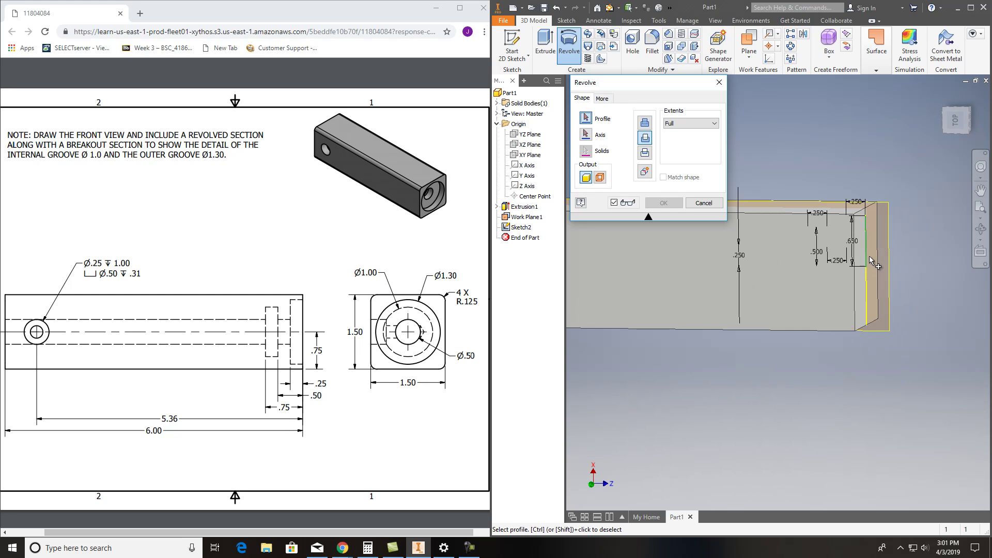
scroll(861, 250, down, 1)
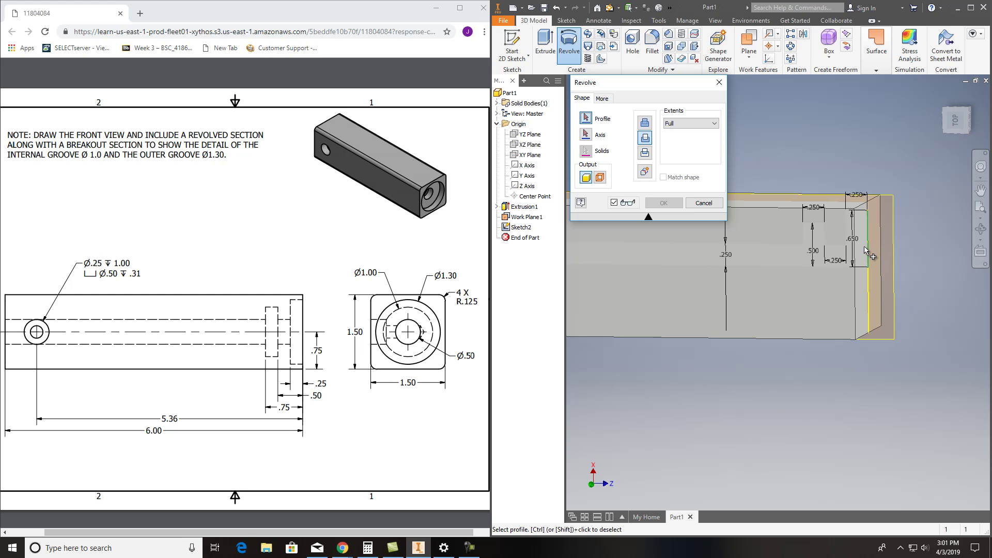
click(866, 251)
click(595, 135)
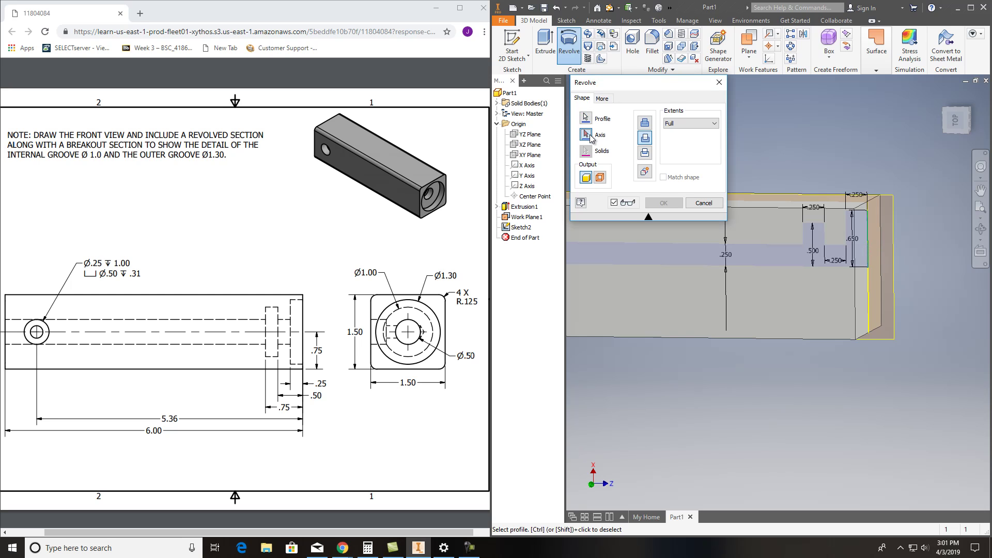
click(800, 268)
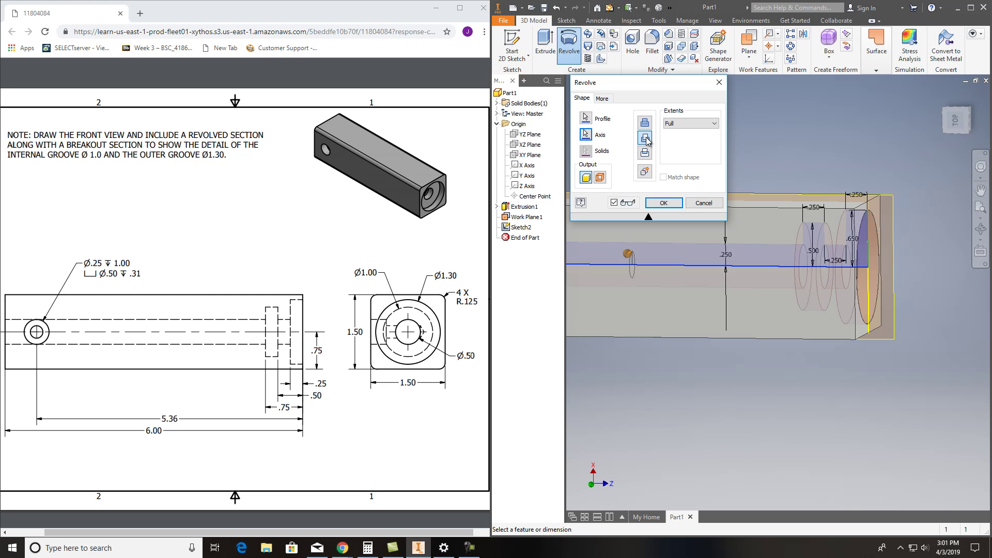
click(663, 203)
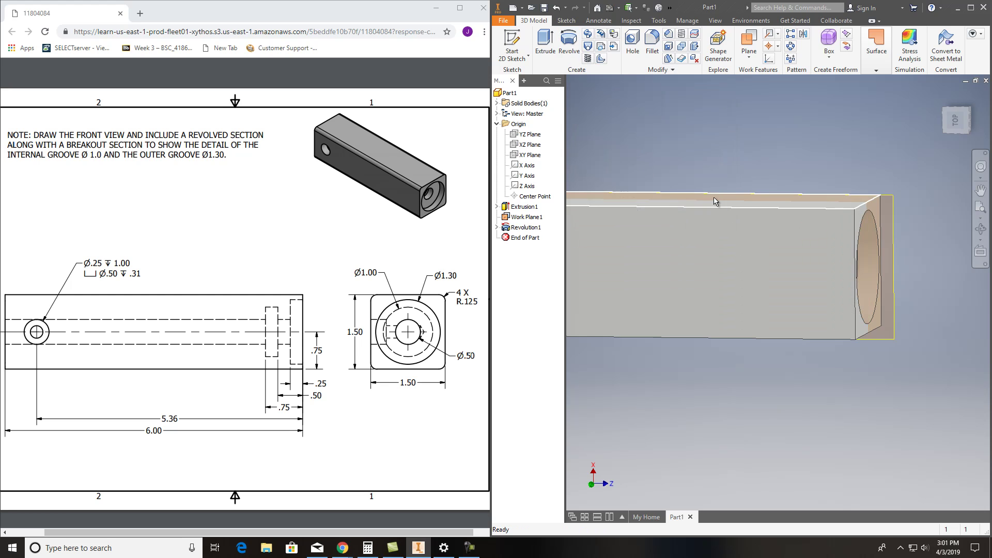
Step: Fillet the block's four long outer edges with a constant radius of 0.125 in
mouse_move(918, 121)
shift+middle_down()
mouse_move(866, 123)
mouse_move(927, 106)
mouse_move(943, 134)
shift+middle_up()
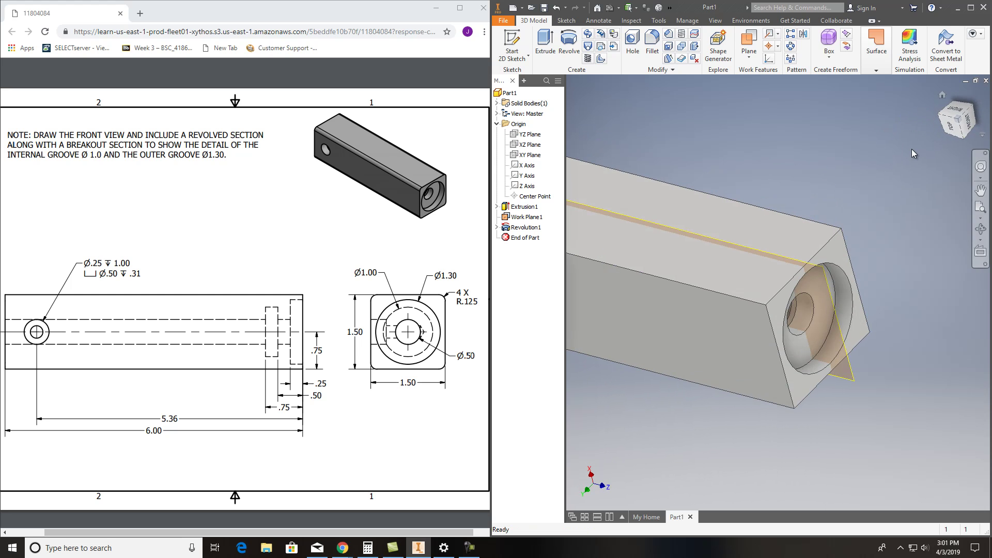
scroll(824, 243, up, 5)
scroll(809, 268, down, 4)
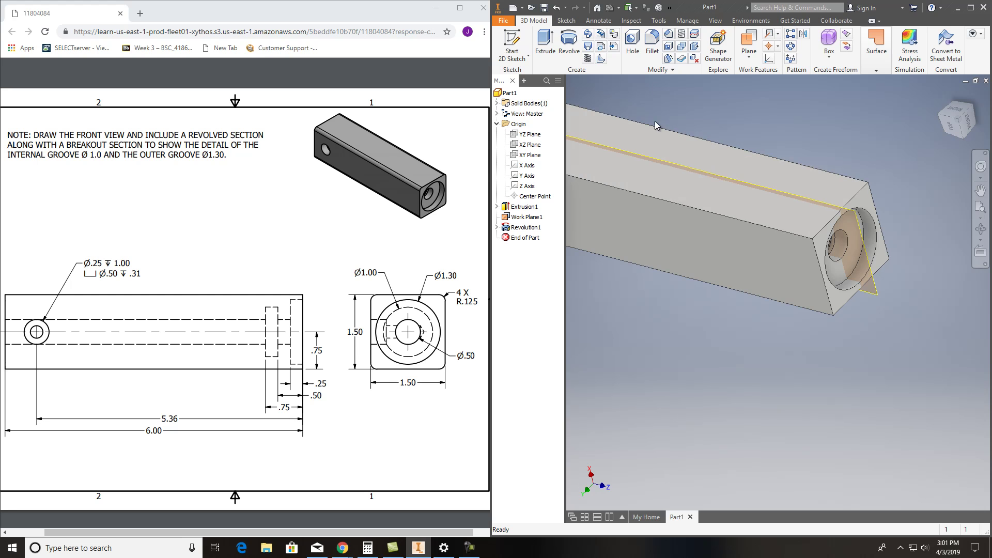
click(652, 40)
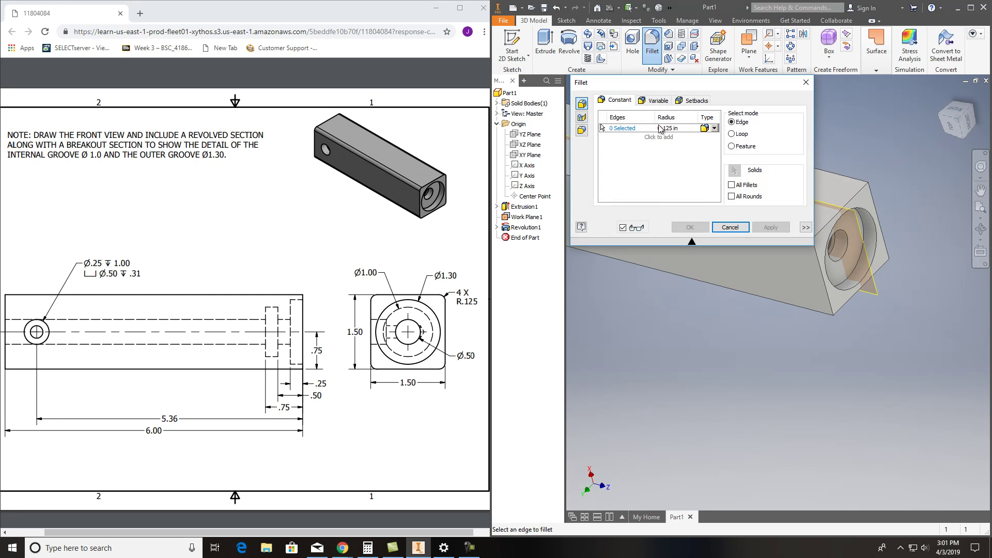
click(856, 181)
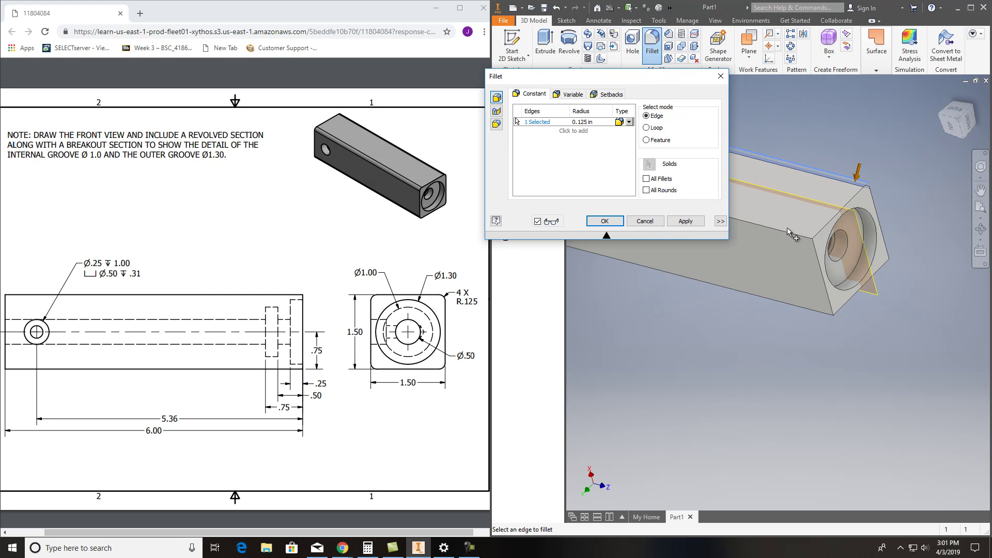
click(793, 233)
click(808, 309)
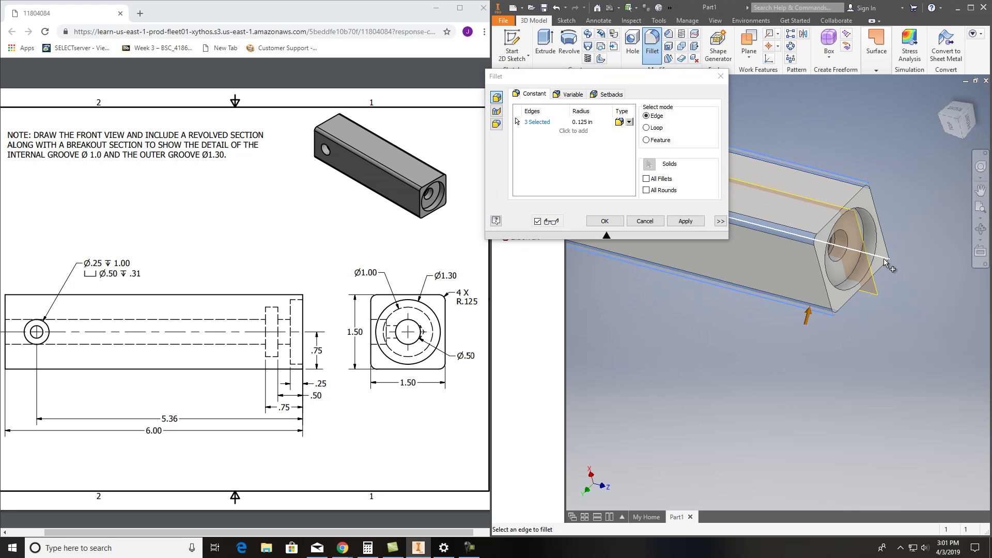
click(605, 221)
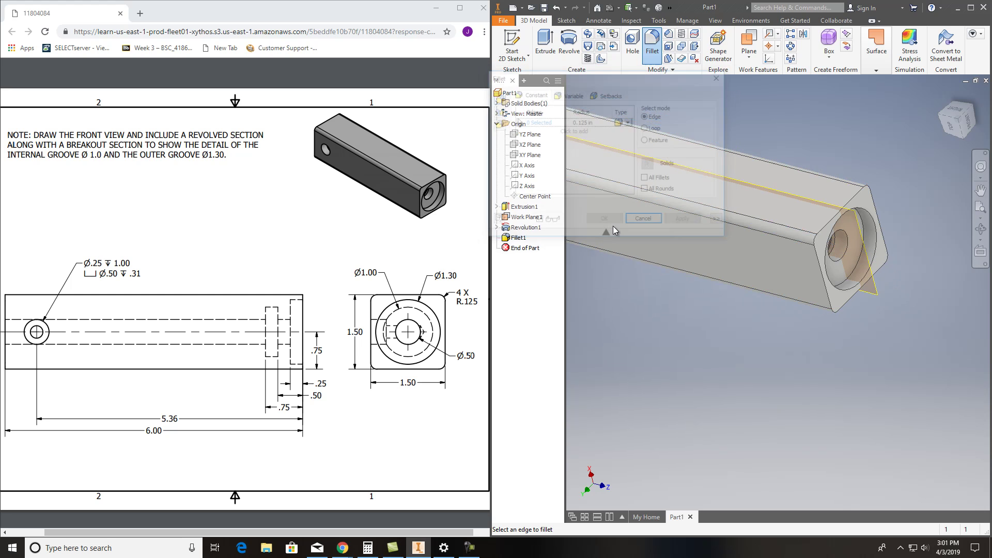
Step: Start a sketch on the block's long side face and place a point about 5.35 in from the open groove end
scroll(743, 273, up, 5)
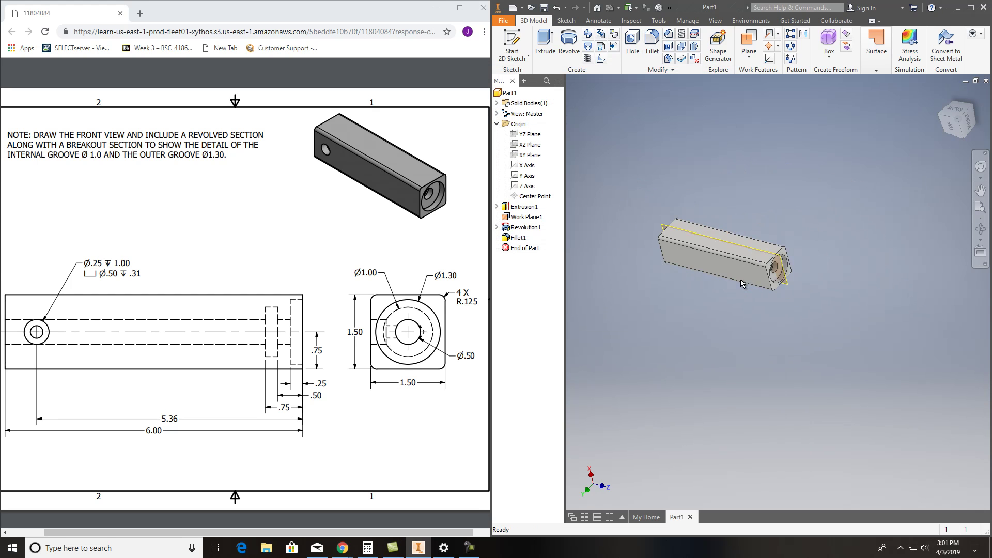
scroll(729, 290, down, 3)
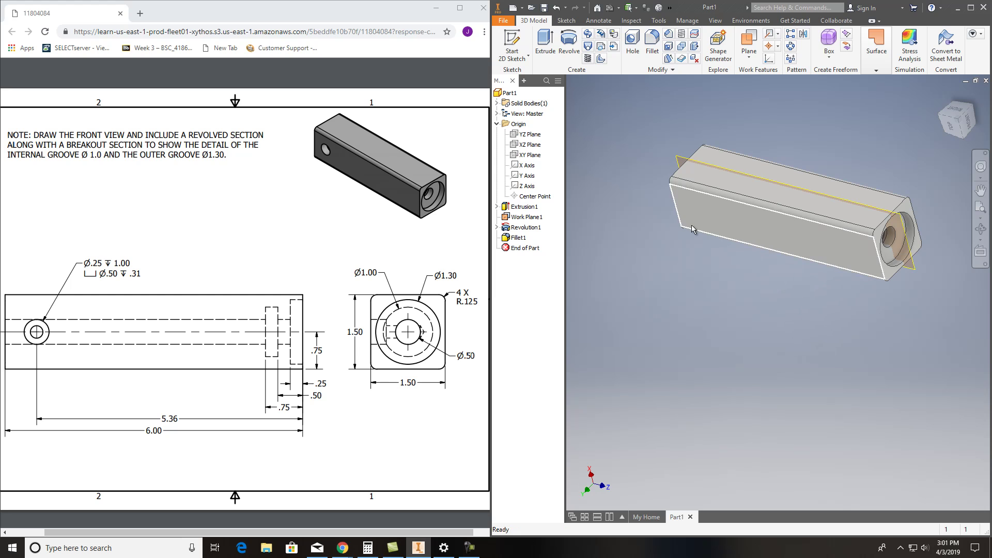
click(701, 221)
right_click(705, 233)
click(720, 252)
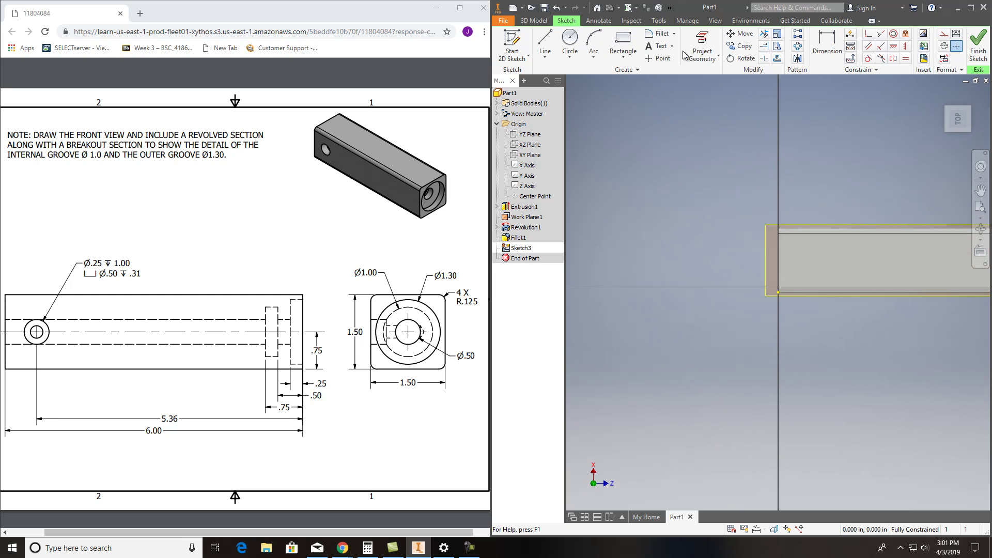
click(658, 58)
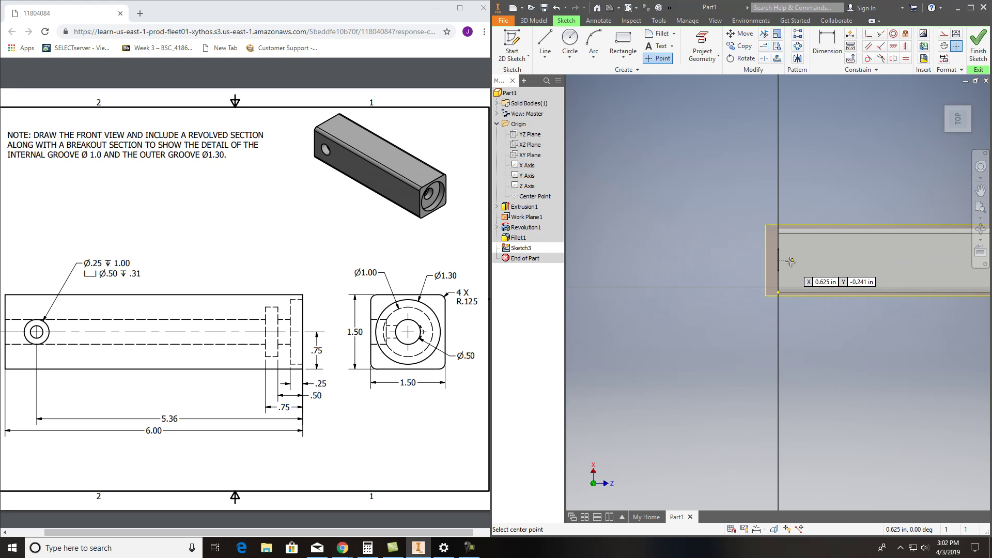
click(805, 259)
key(Escape)
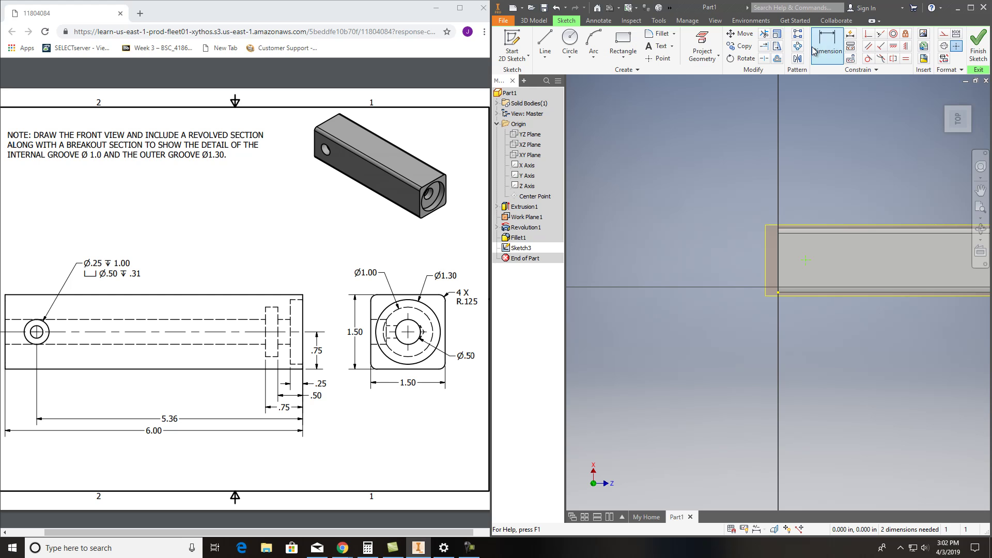
Step: Dimension the hole point at 5.36 in from the groove-end edge and finish the sketch
click(825, 46)
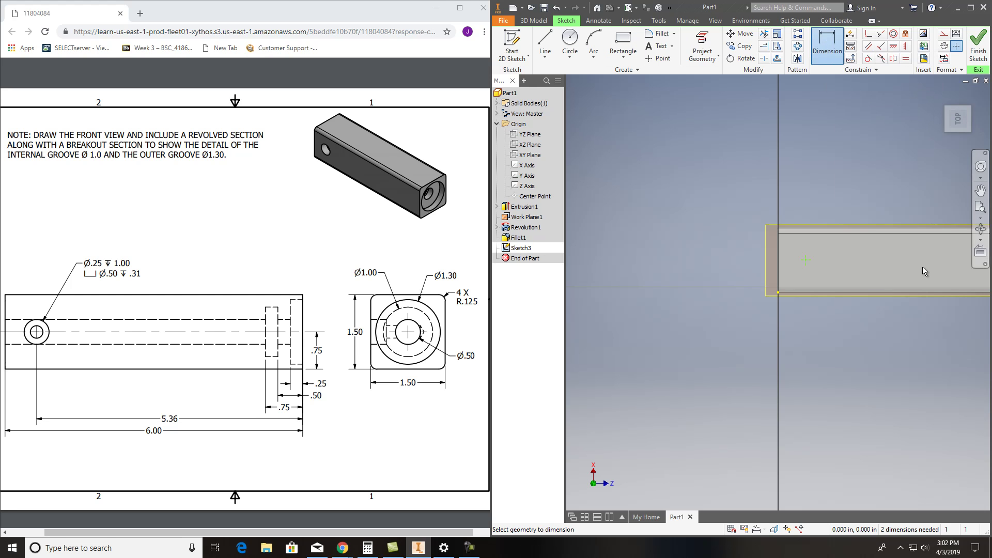
scroll(922, 264, up, 3)
scroll(925, 276, down, 2)
middle_drag(954, 259, 807, 302)
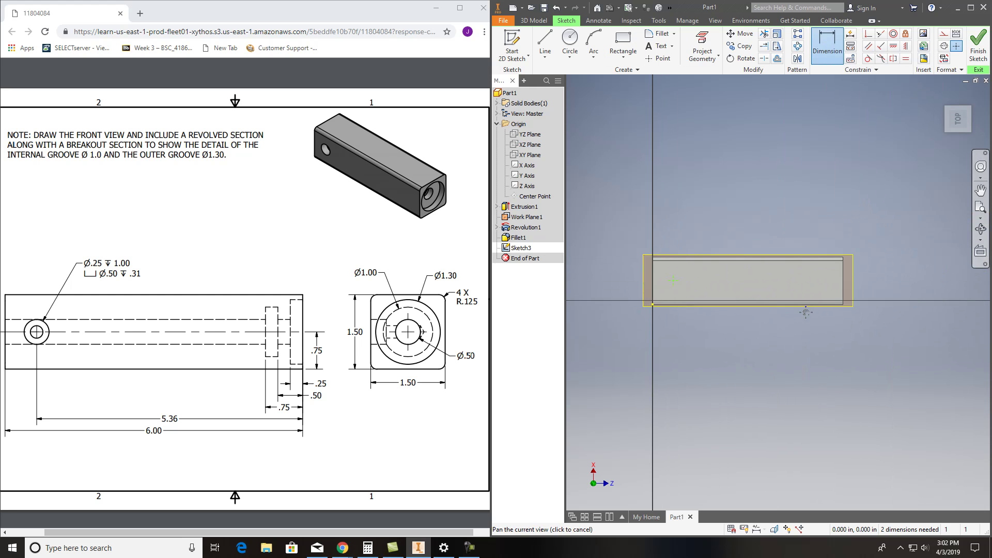
click(841, 287)
click(672, 280)
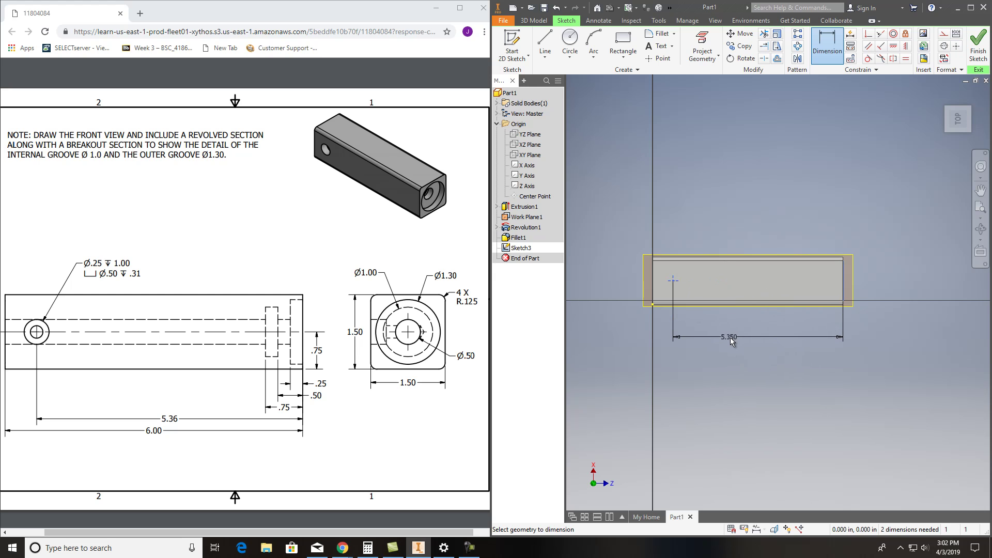
click(732, 337)
text(5.36)
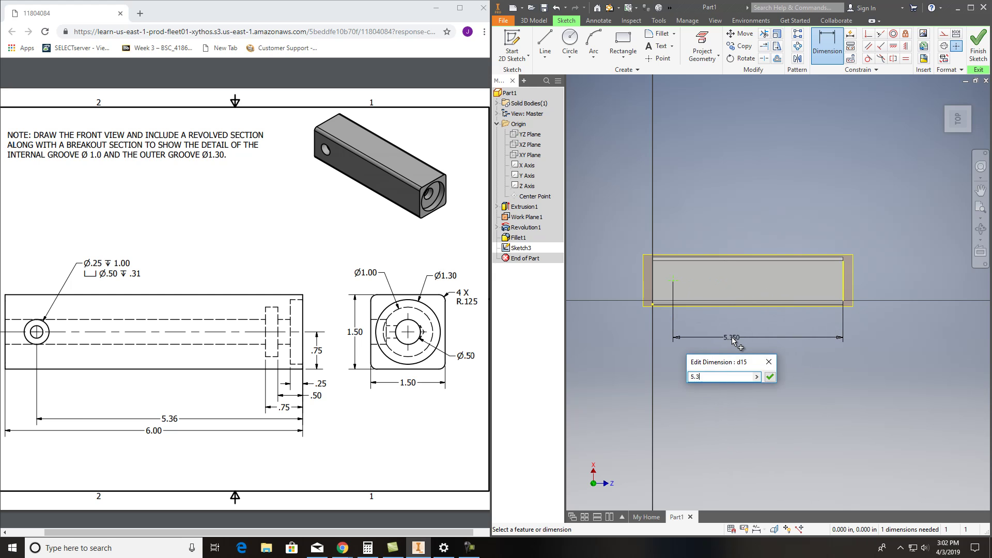
key(Return)
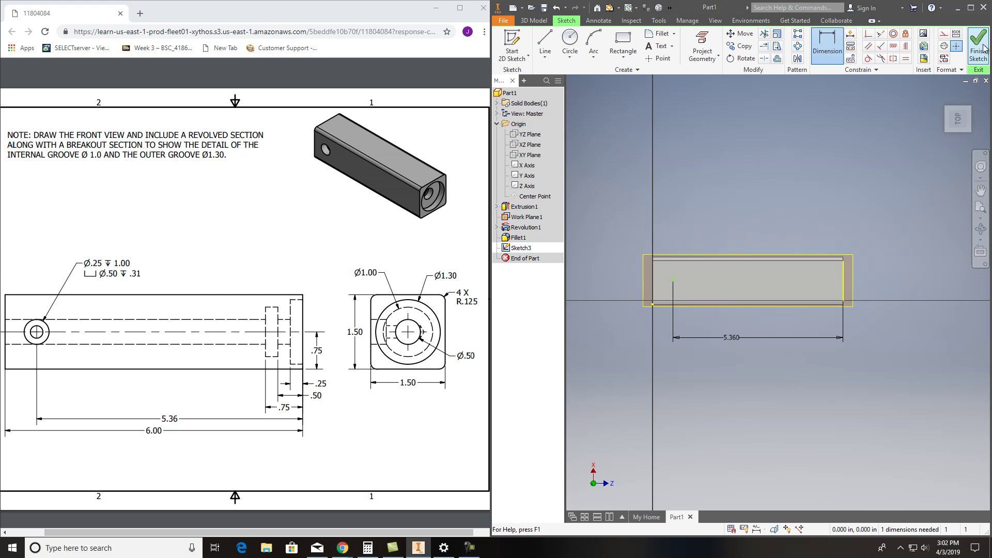
click(979, 48)
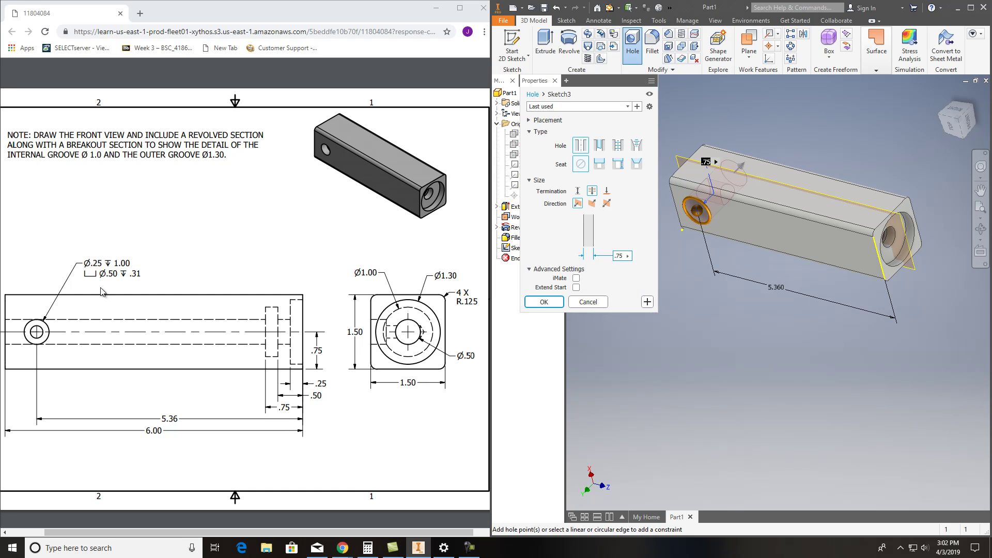
Step: Give the hole at the sketch point a counterbore seat with a 0.5 in diameter and 0.31 in depth
click(599, 164)
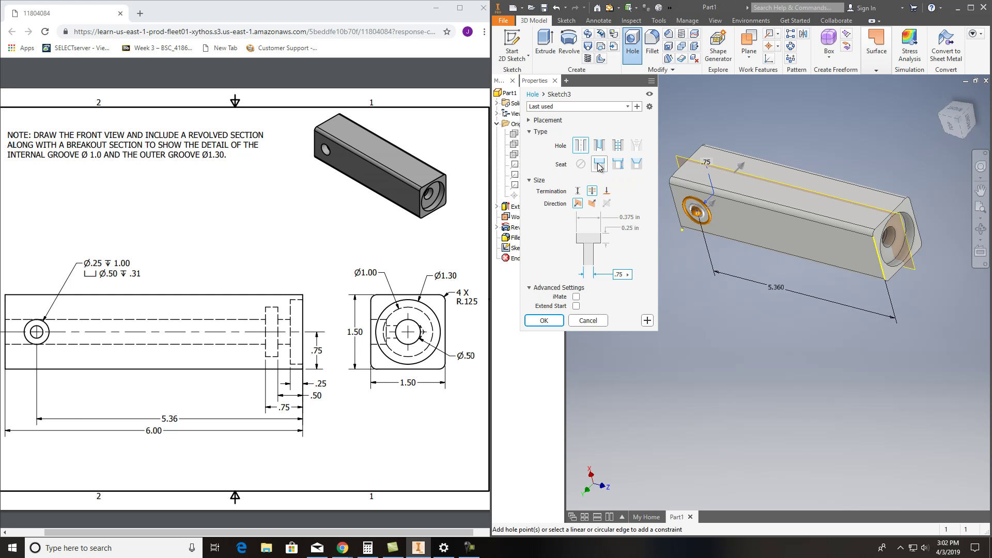
click(537, 288)
click(537, 288)
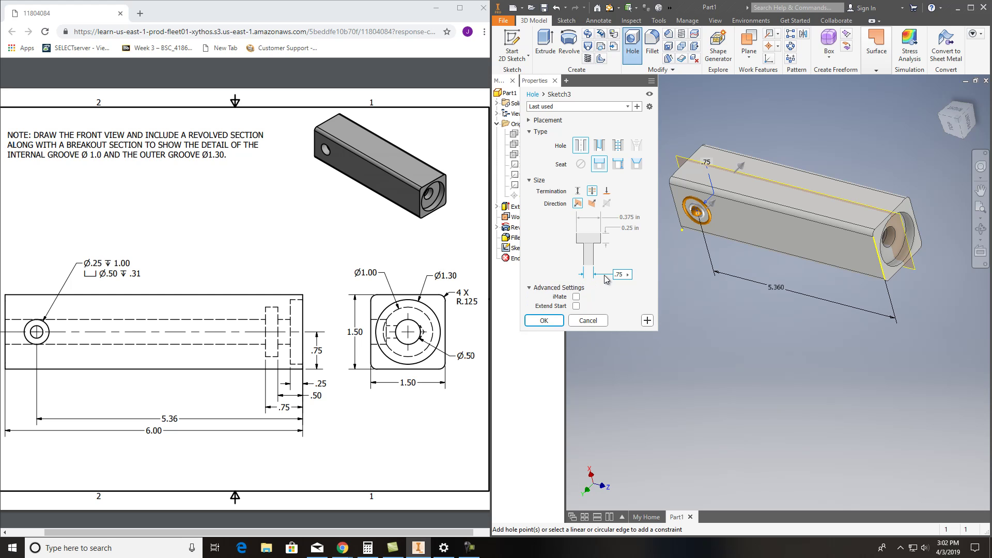
click(631, 217)
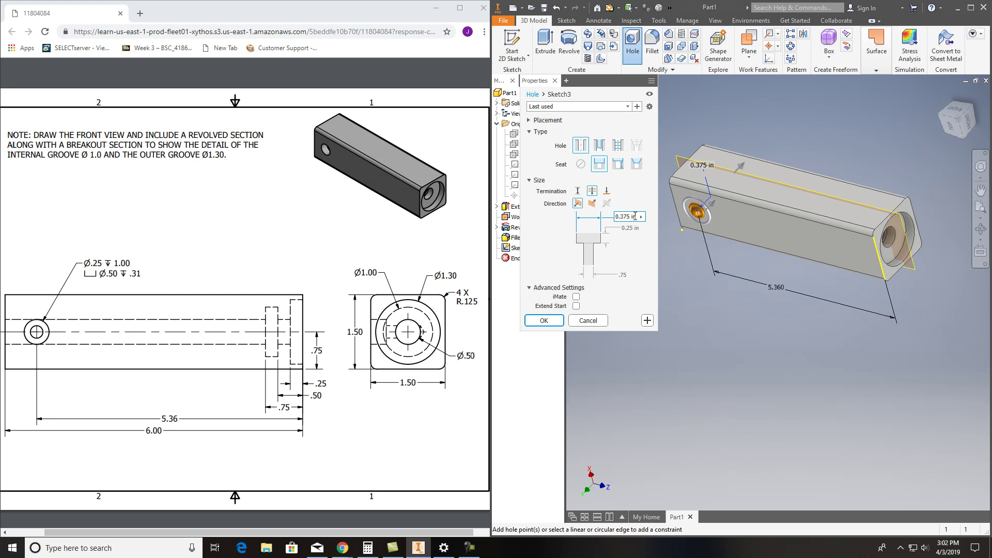
key(BackSpace)
text(5)
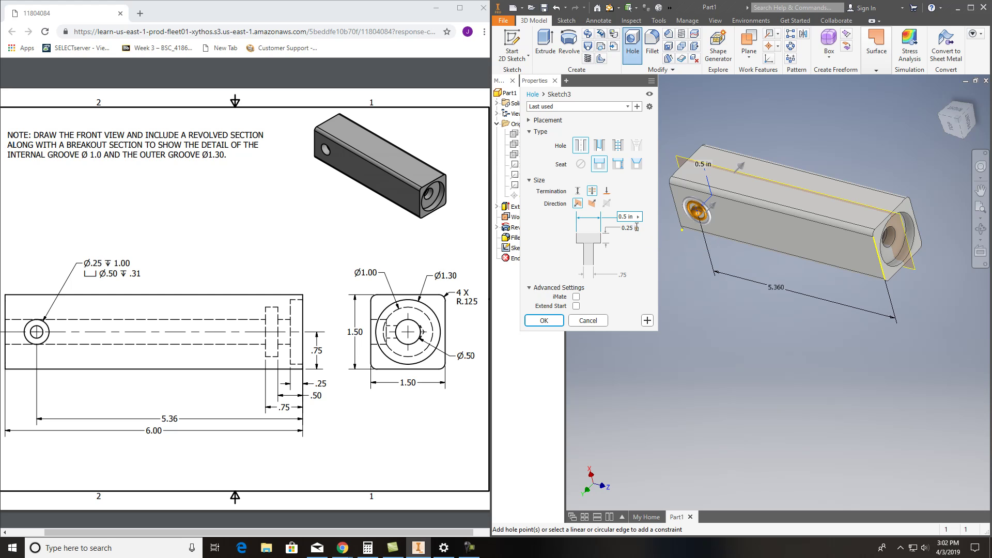
click(632, 228)
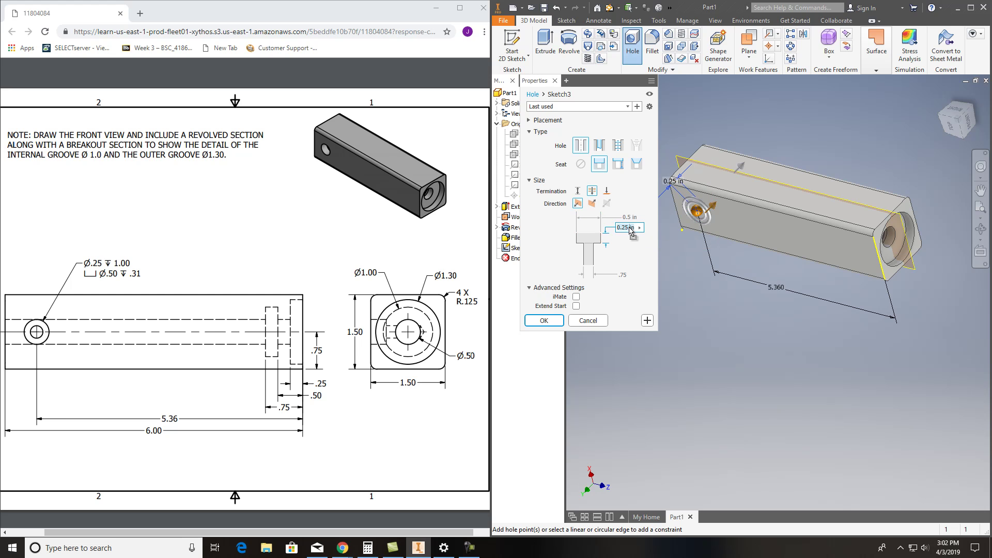
key(BackSpace)
key(BackSpace)
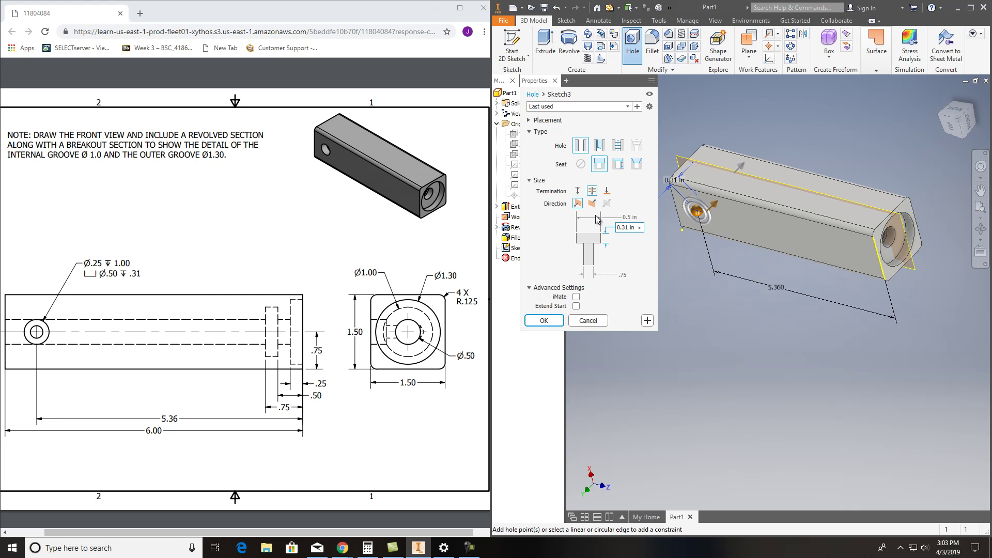
Step: Set the counterbored hole to end at a distance of 1 in with a 0.25 in diameter, and create it
click(577, 190)
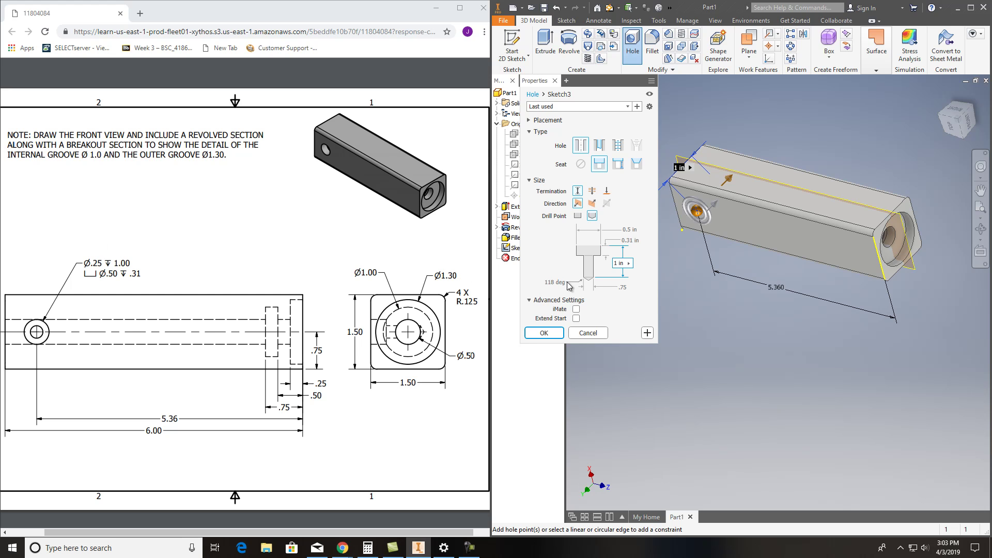
click(622, 287)
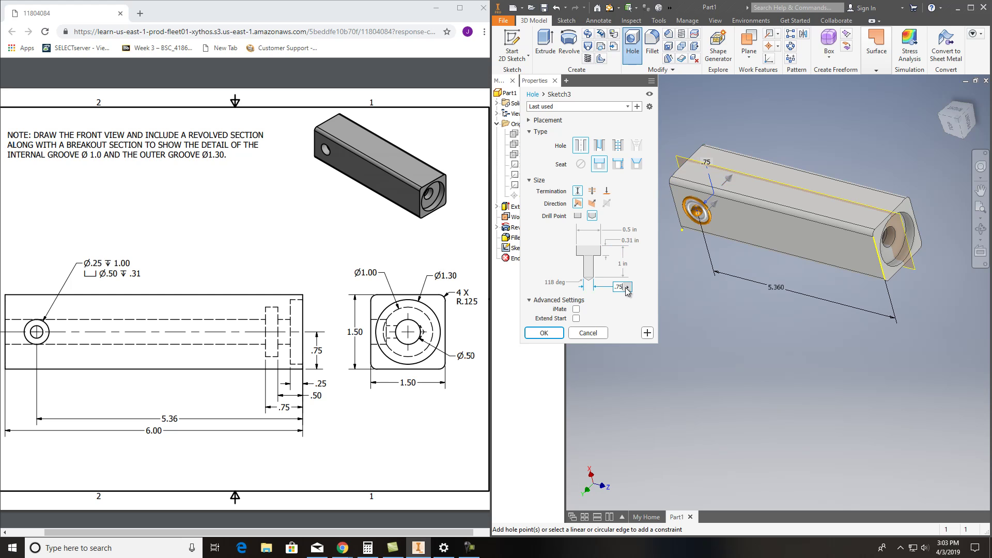
key(BackSpace)
key(BackSpace)
text(2)
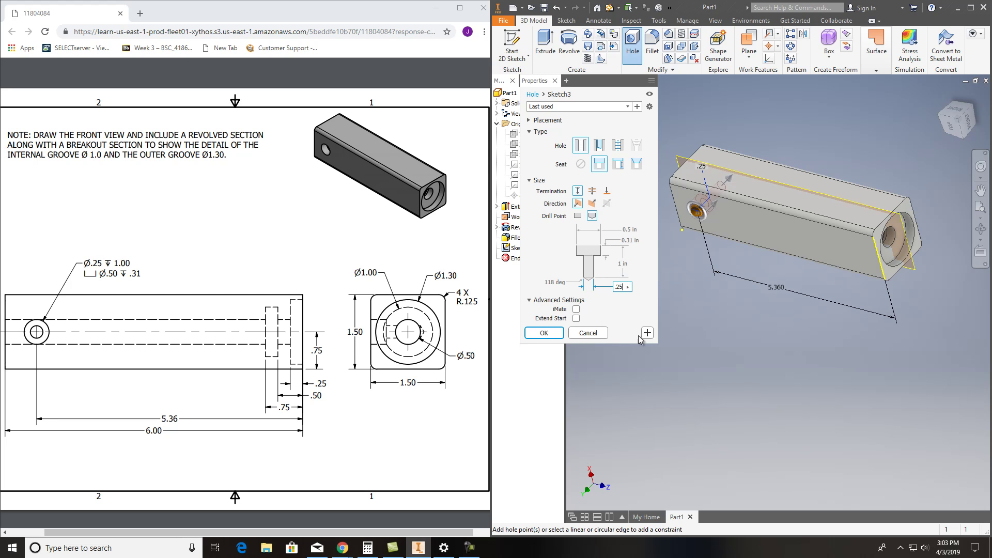
click(559, 337)
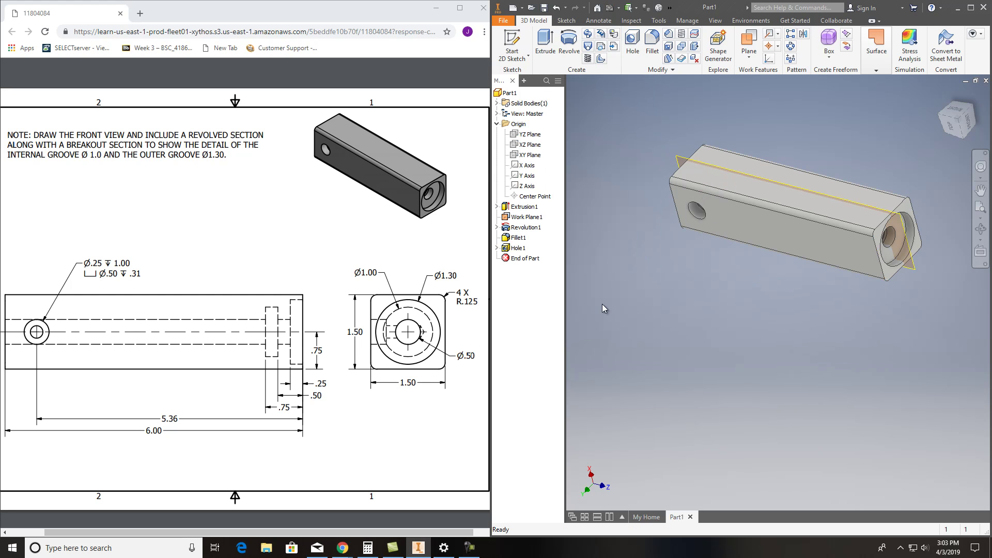
Step: Inspect the new counterbored hole and the through bore from several sides of the block
click(956, 110)
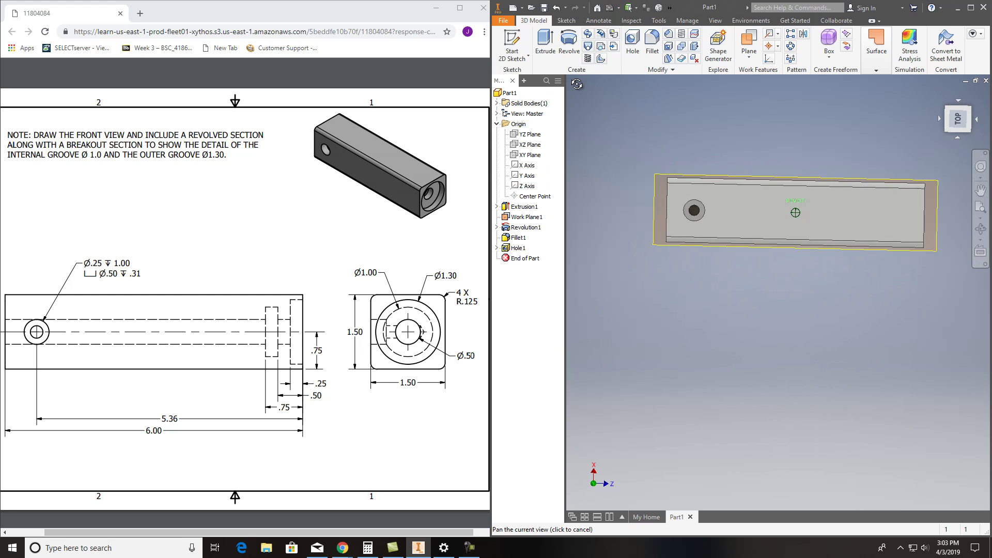
shift+middle_drag(687, 85, 630, 105)
scroll(730, 223, up, 5)
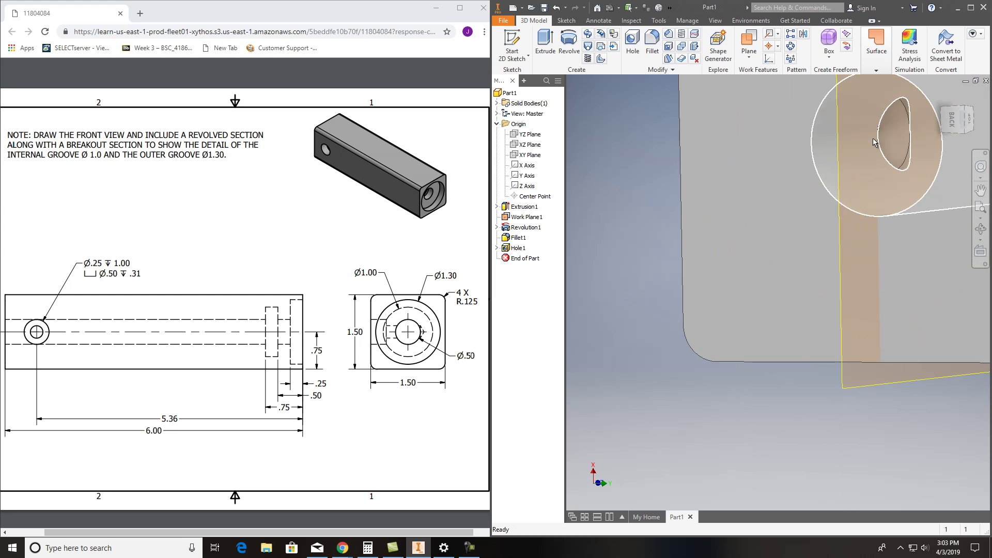
scroll(896, 142, down, 5)
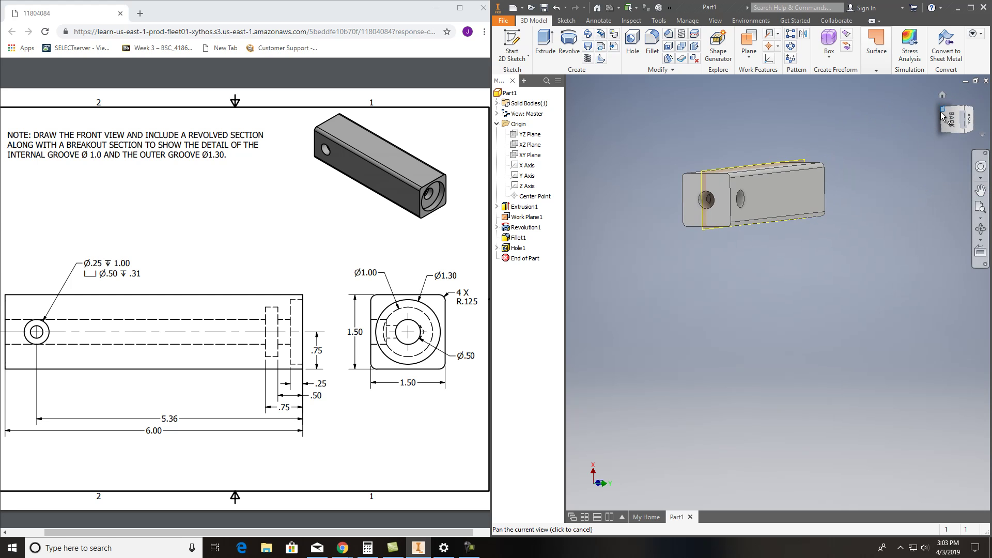
mouse_move(761, 217)
shift+middle_down()
mouse_move(782, 181)
mouse_move(811, 165)
mouse_move(772, 163)
mouse_move(854, 147)
shift+middle_up()
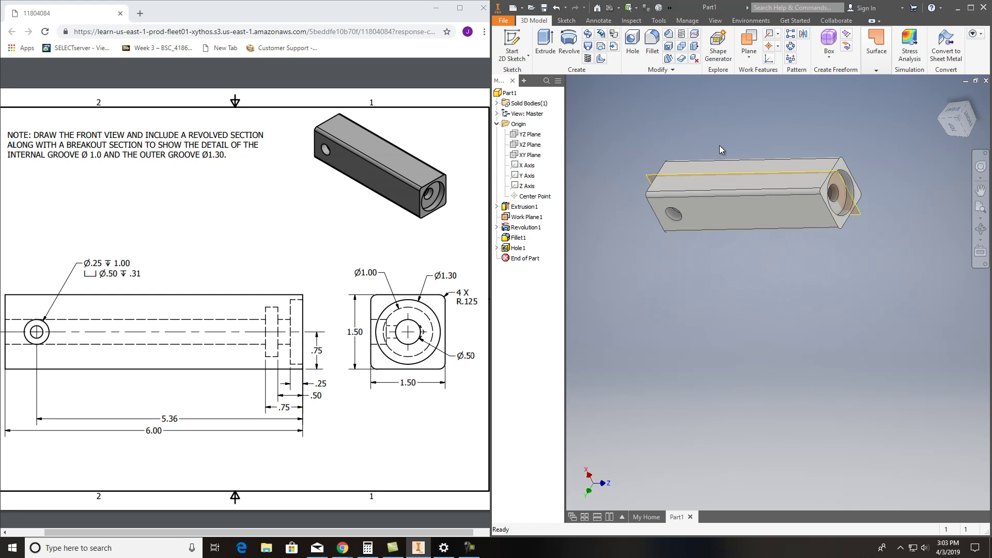
Step: Start saving the part and choose the Desktop as the destination folder
click(543, 7)
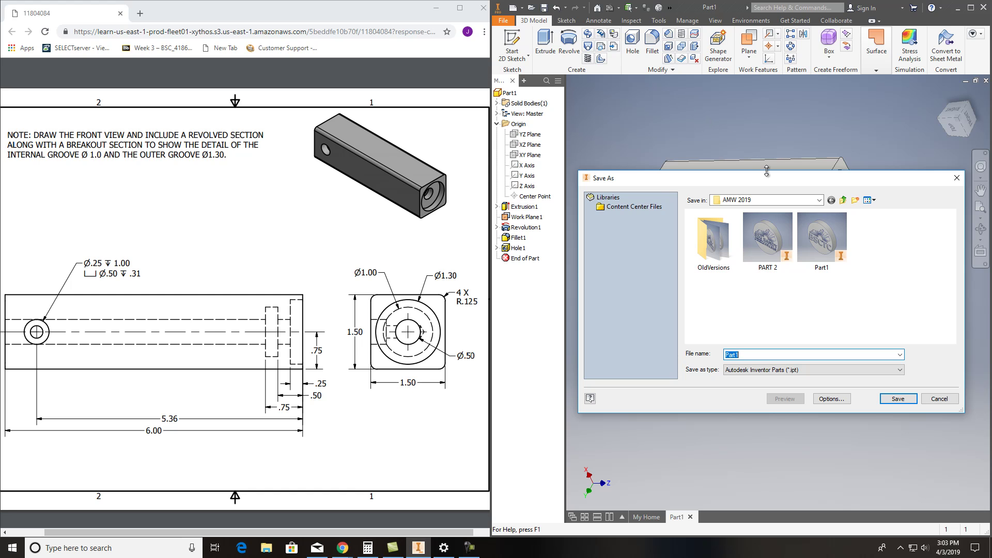
click(760, 199)
click(738, 218)
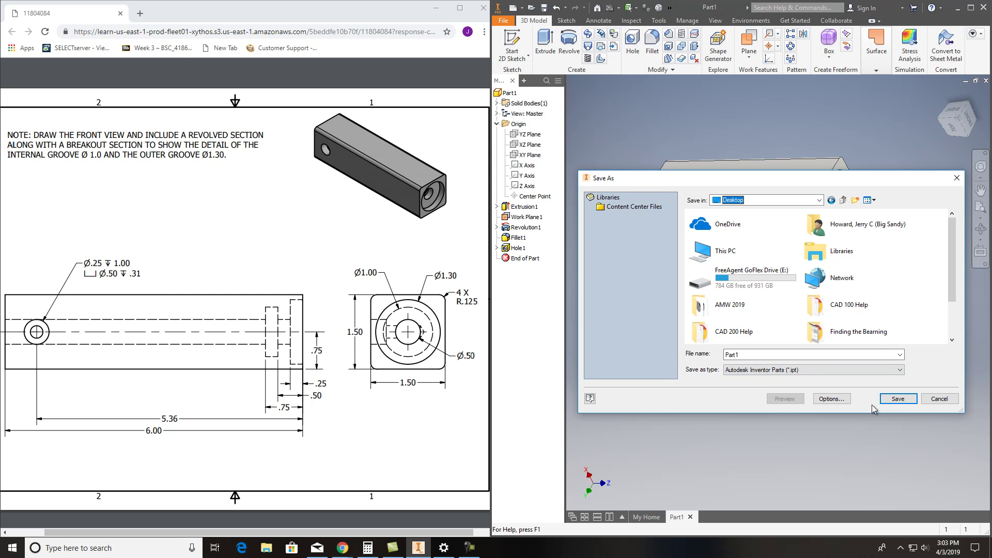
Step: Name the part file CAD 112 Project 16 and save it
double_click(729, 355)
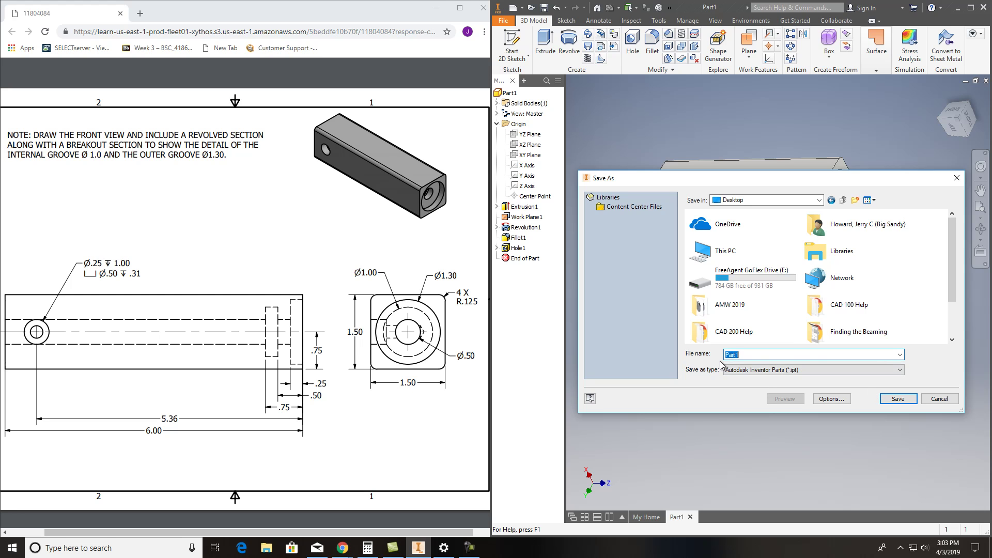
text(CAD 112)
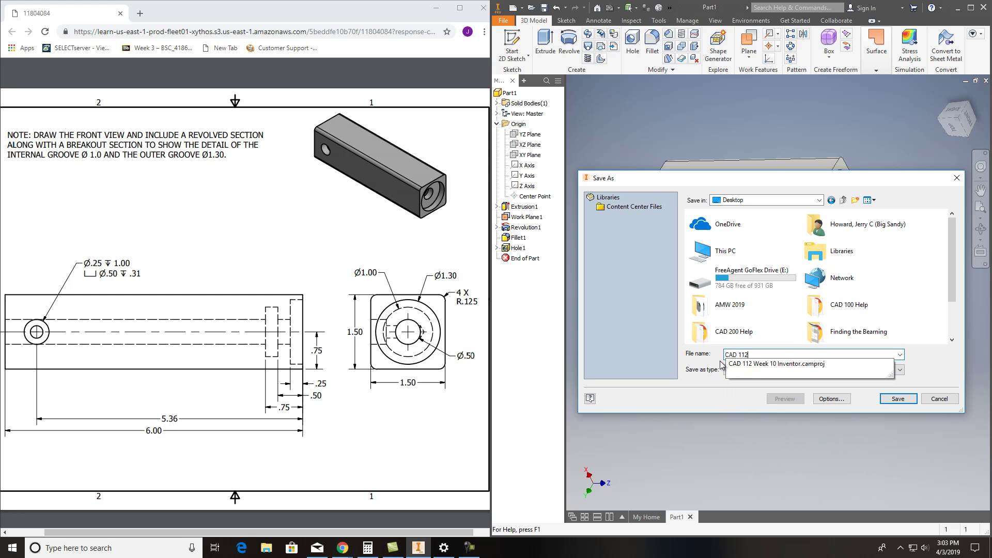
text( We)
key(BackSpace)
key(BackSpace)
text(Pro)
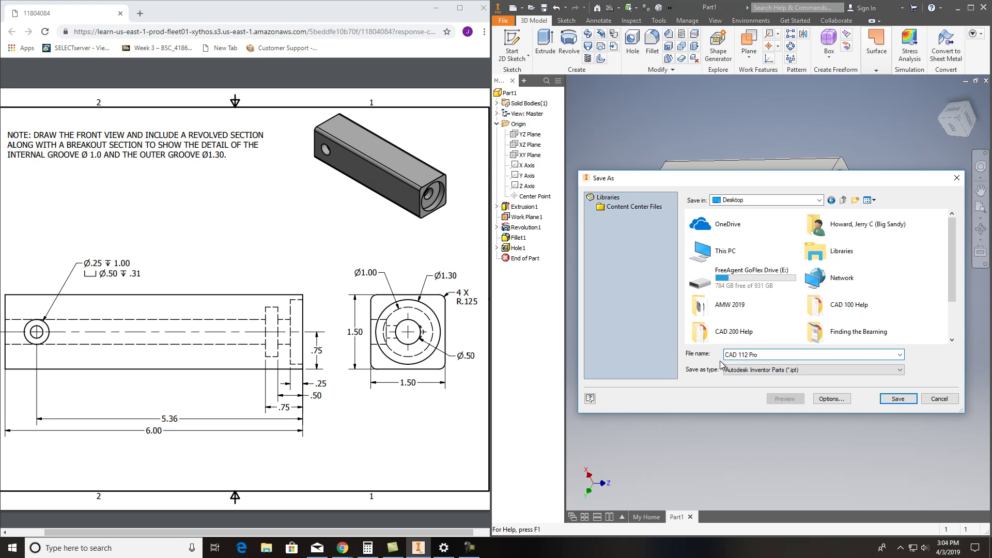
text(ject)
mouse_move(338, 536)
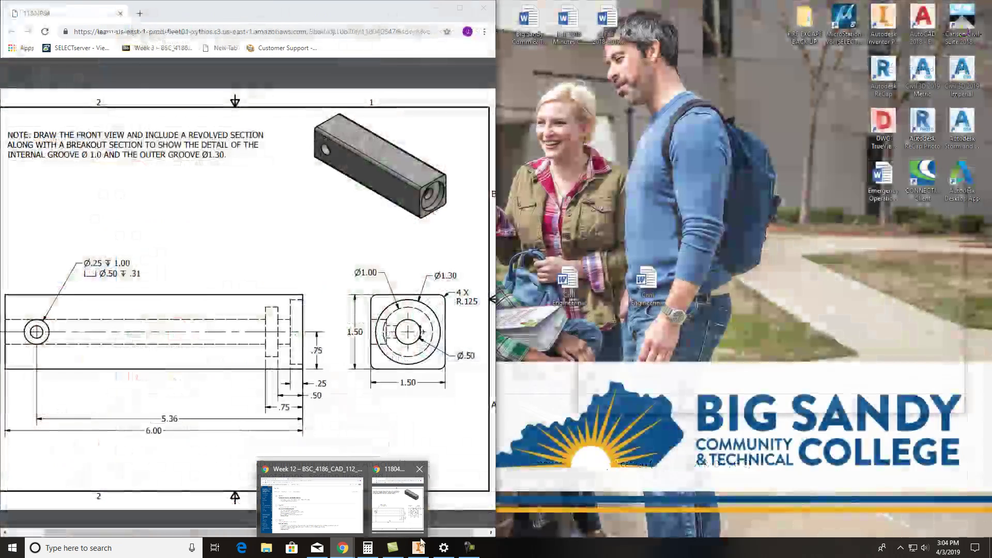
click(418, 546)
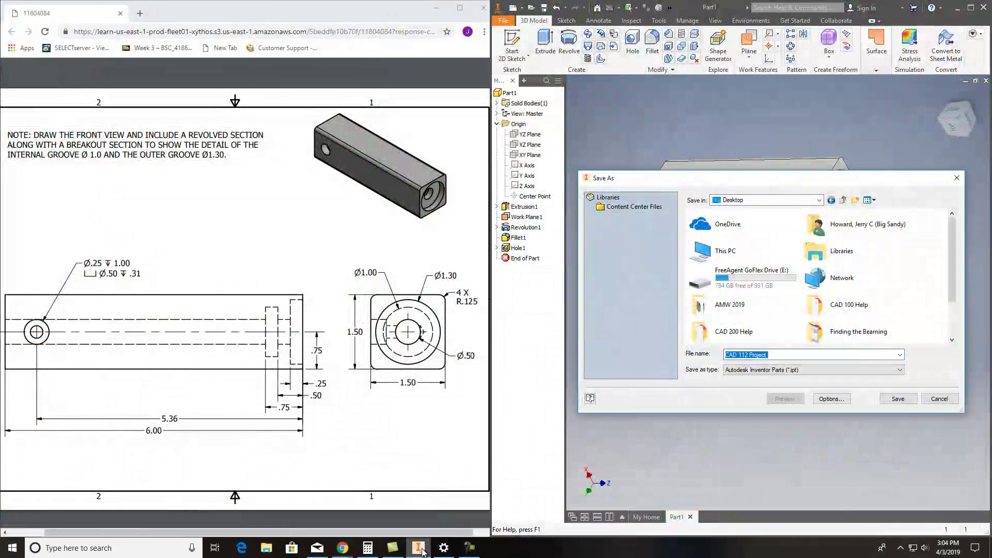
click(792, 356)
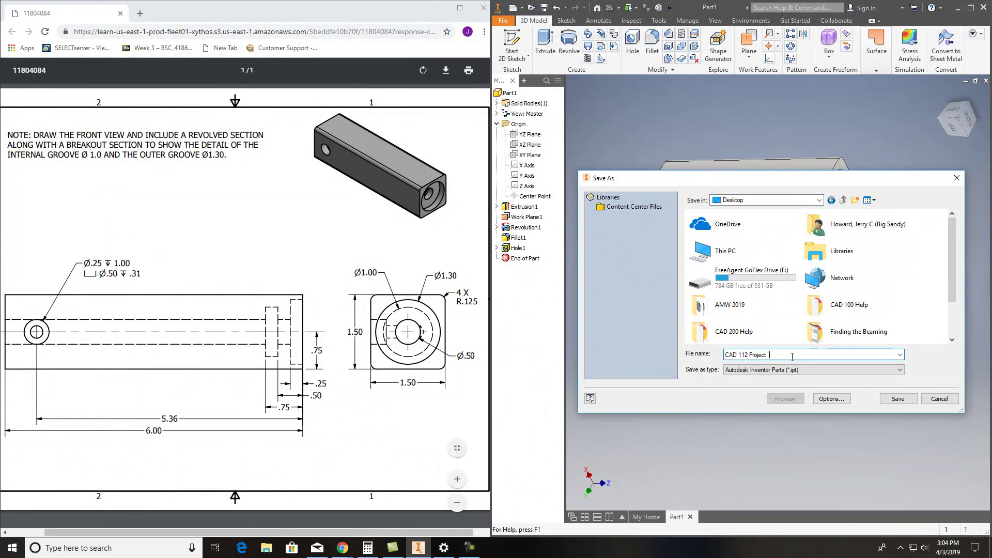
text(16)
click(898, 398)
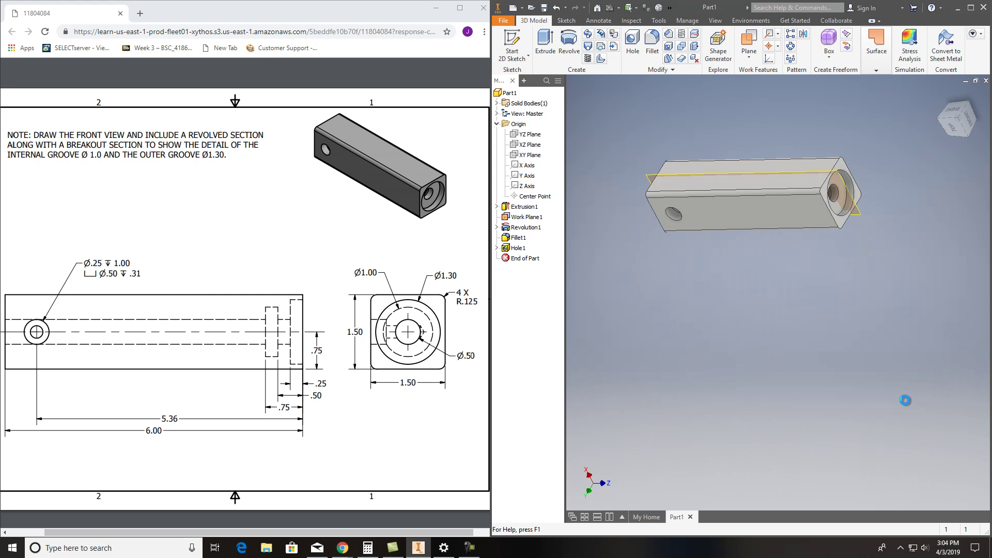
Step: Create a new drawing from the English ANSI (in).idw template
click(513, 8)
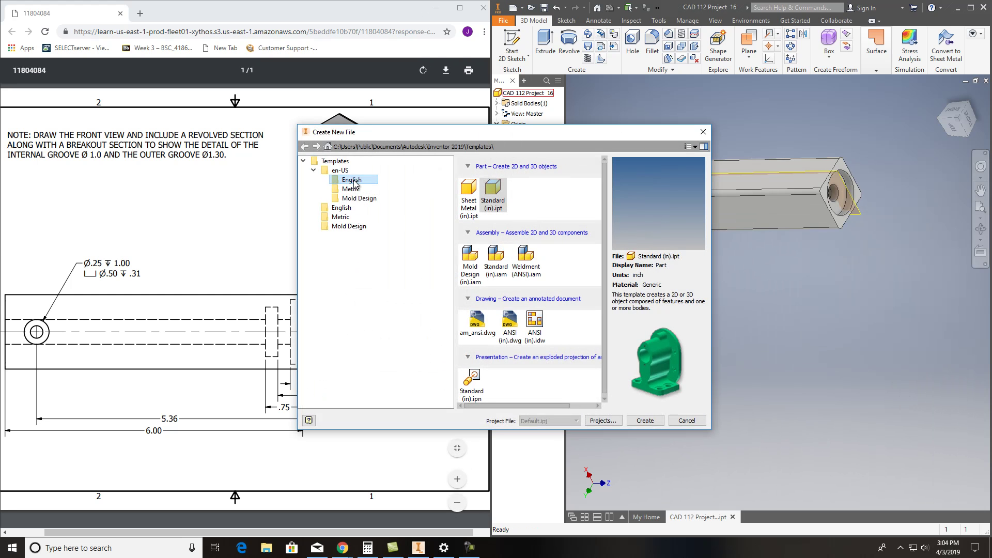
double_click(539, 324)
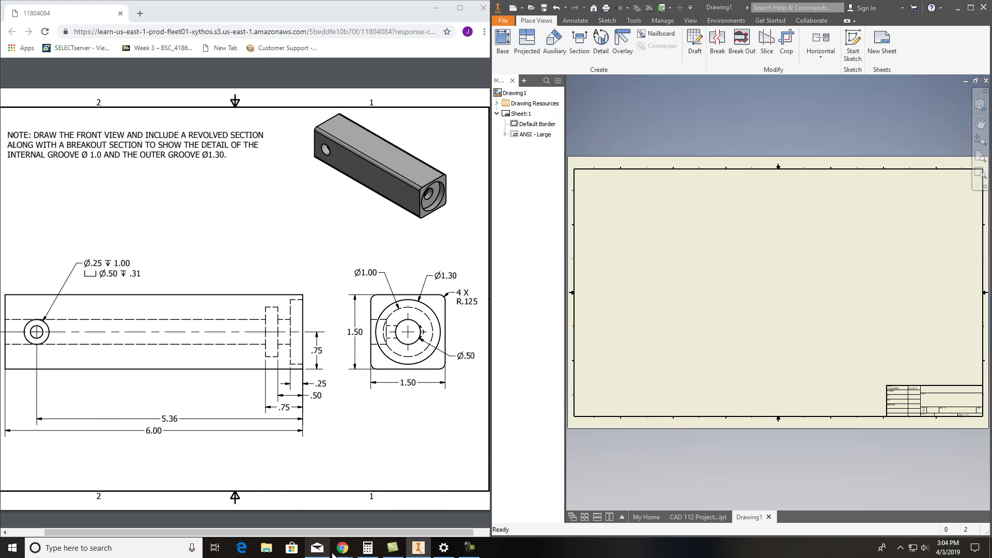
mouse_move(342, 548)
mouse_move(314, 497)
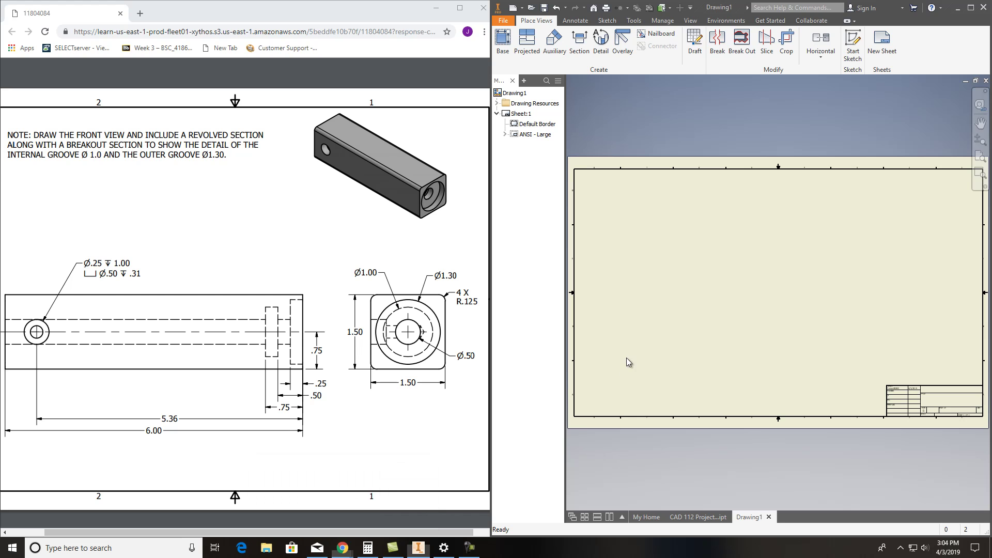
Step: Set the drawing sheet's size to B
right_click(520, 114)
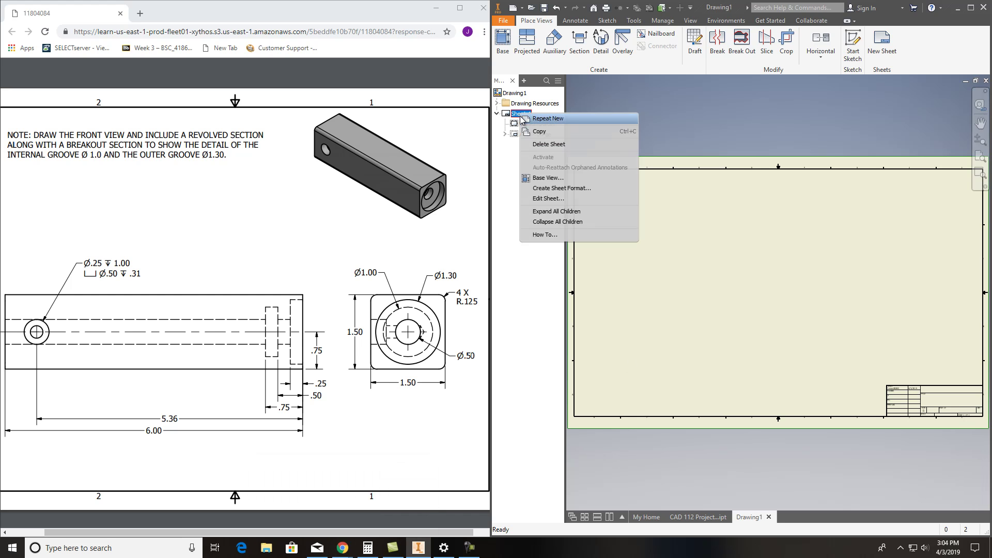
click(550, 199)
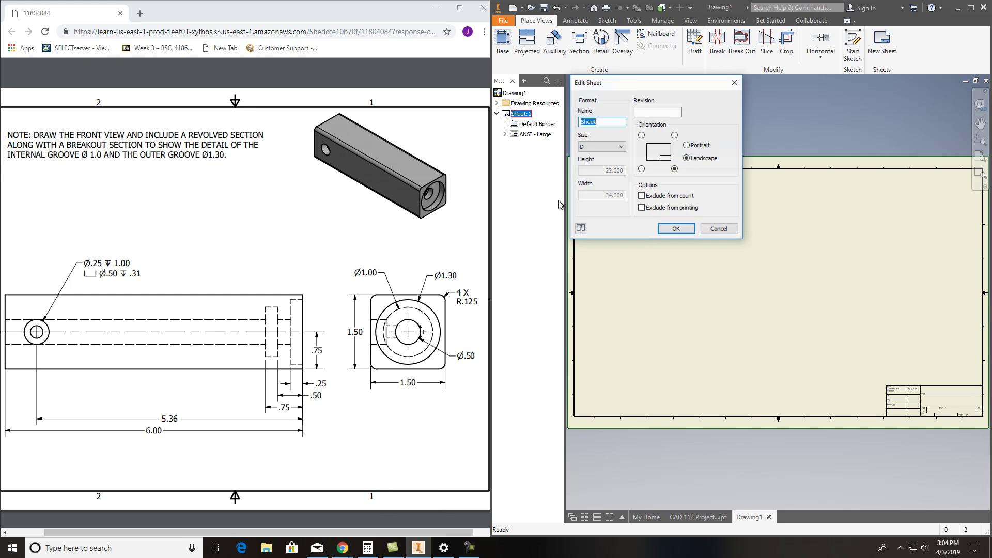
click(620, 148)
click(604, 163)
click(675, 229)
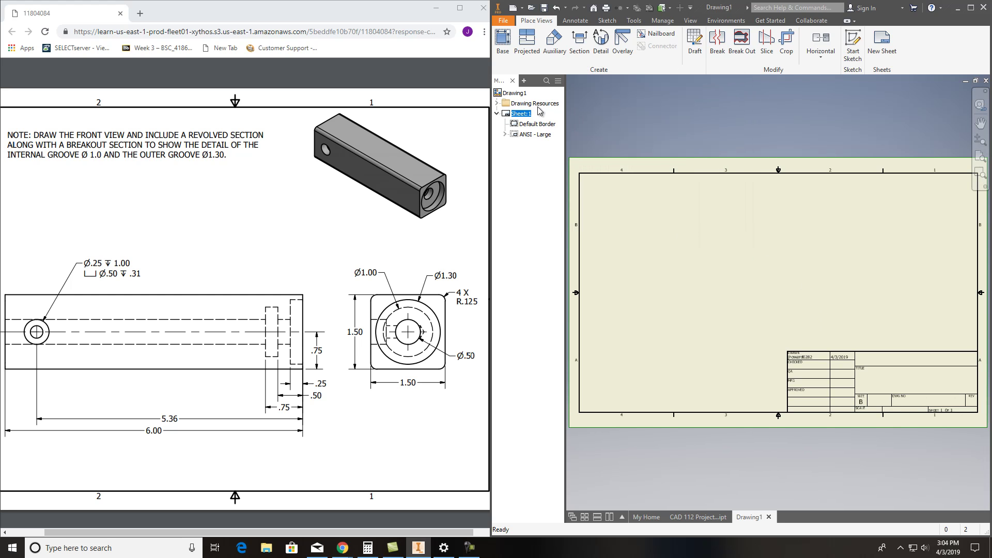
Step: Place a base view of the block in Left orientation at 1:1 scale and move it to the left half of the sheet
click(502, 42)
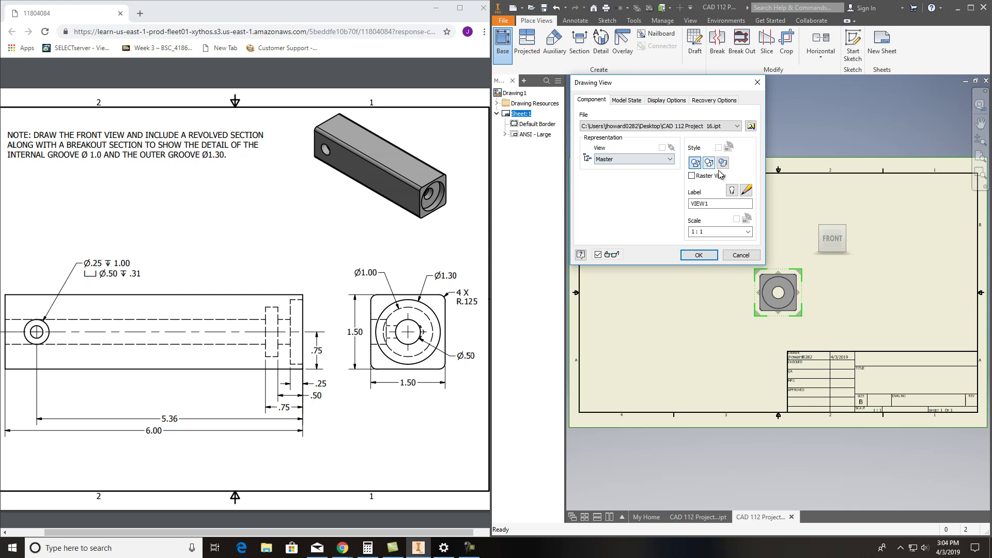
mouse_move(809, 222)
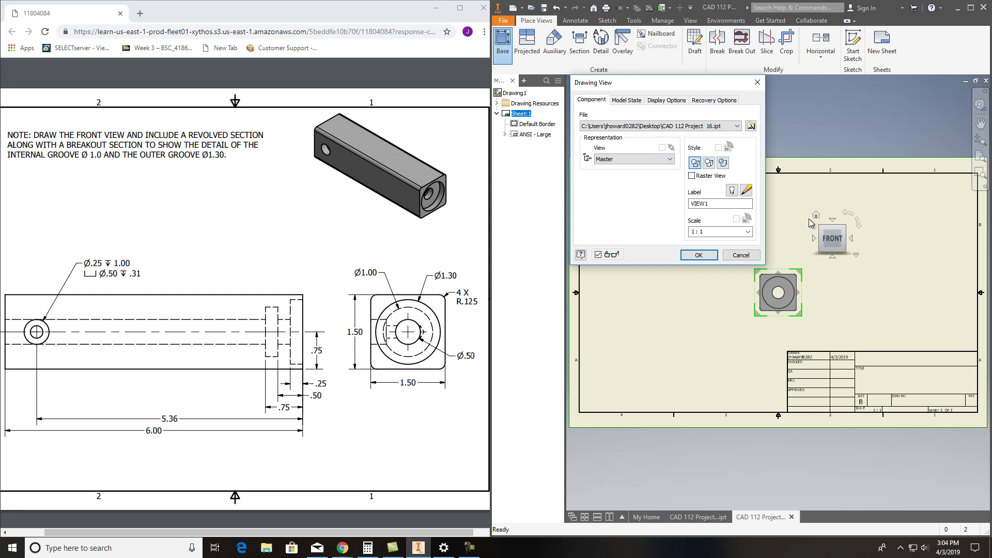
click(851, 238)
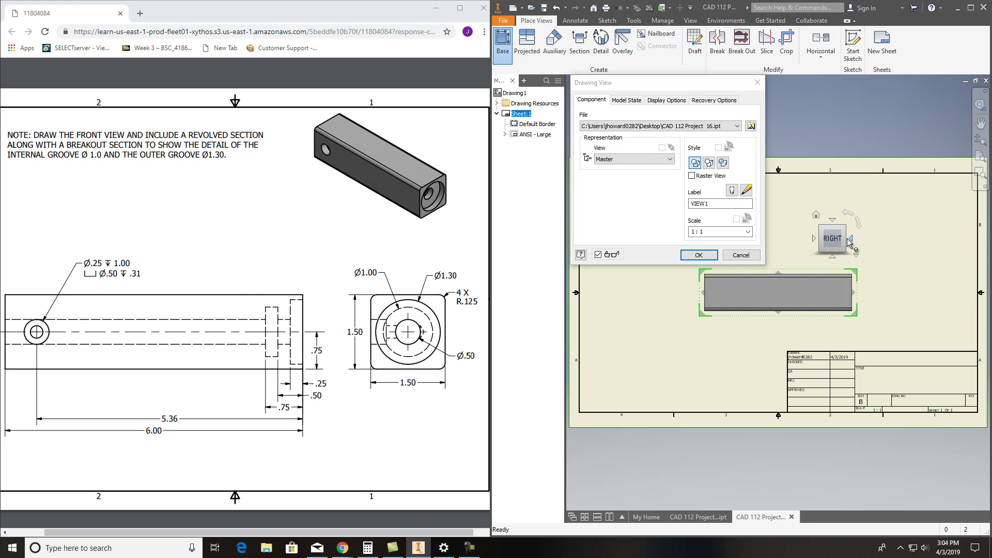
click(815, 239)
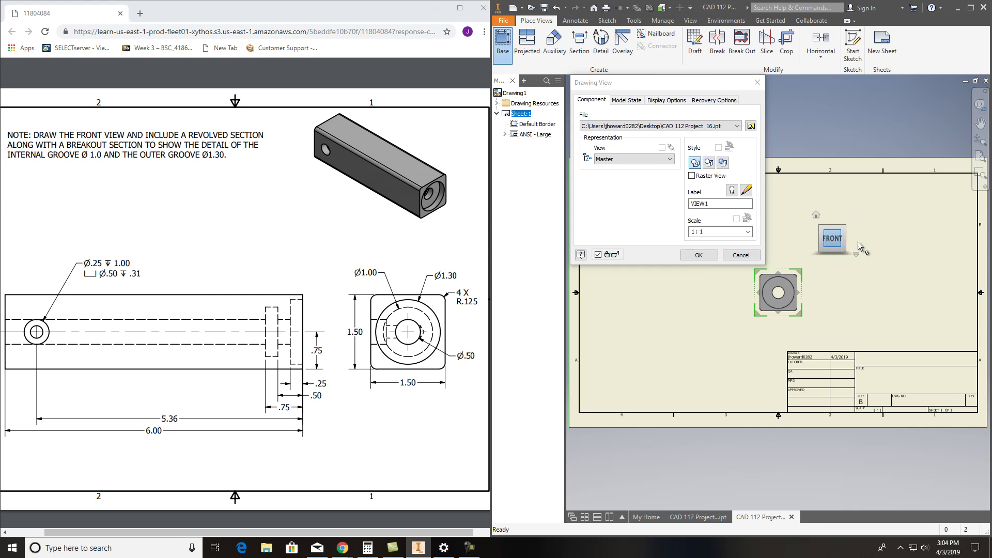
mouse_move(849, 240)
click(814, 239)
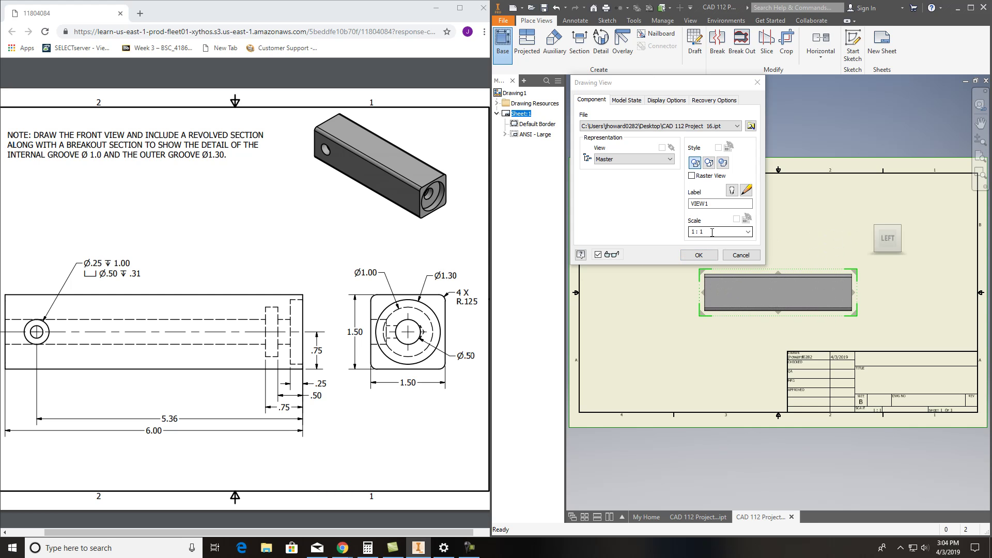
click(699, 255)
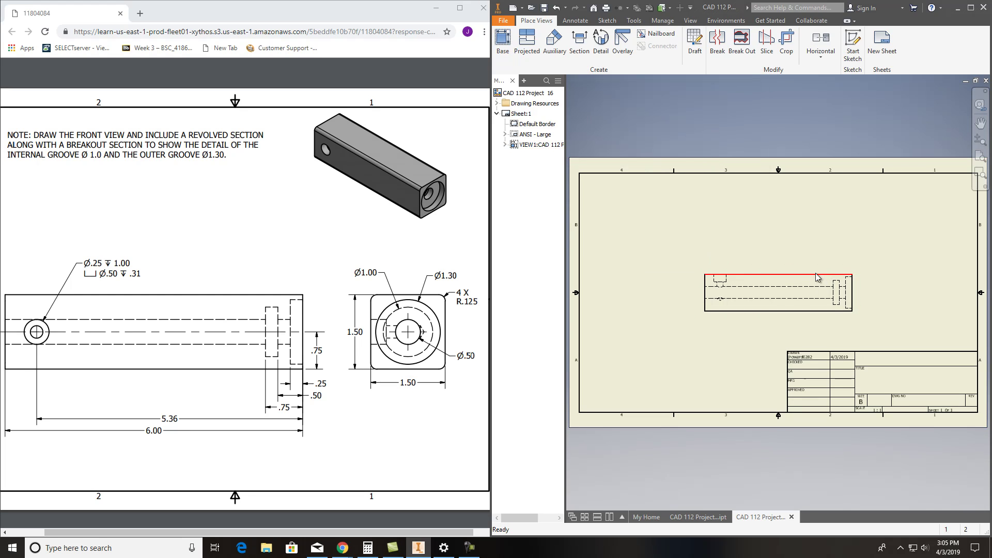
drag(814, 274, 739, 268)
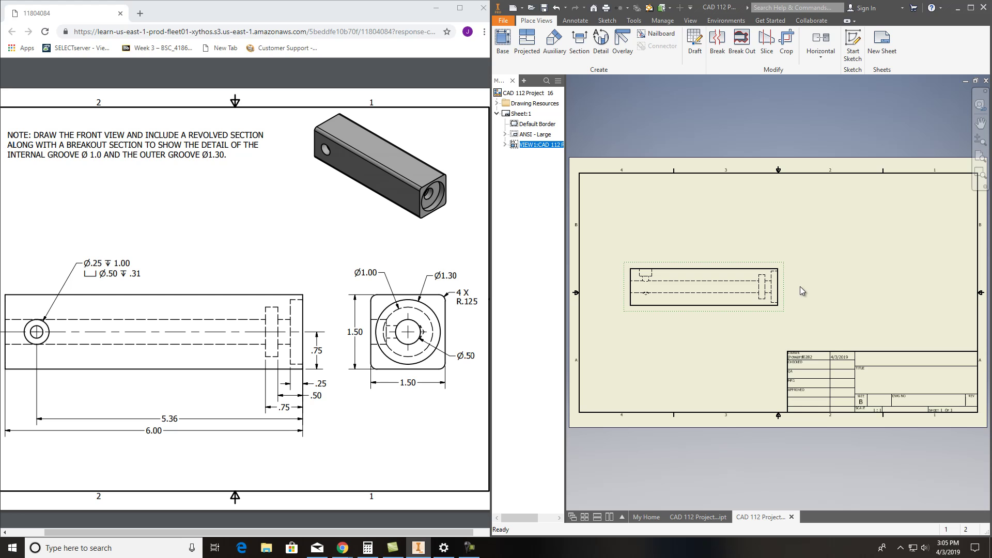
Step: Project an end view of the block to the right of the base view
click(528, 46)
click(868, 287)
right_click(866, 294)
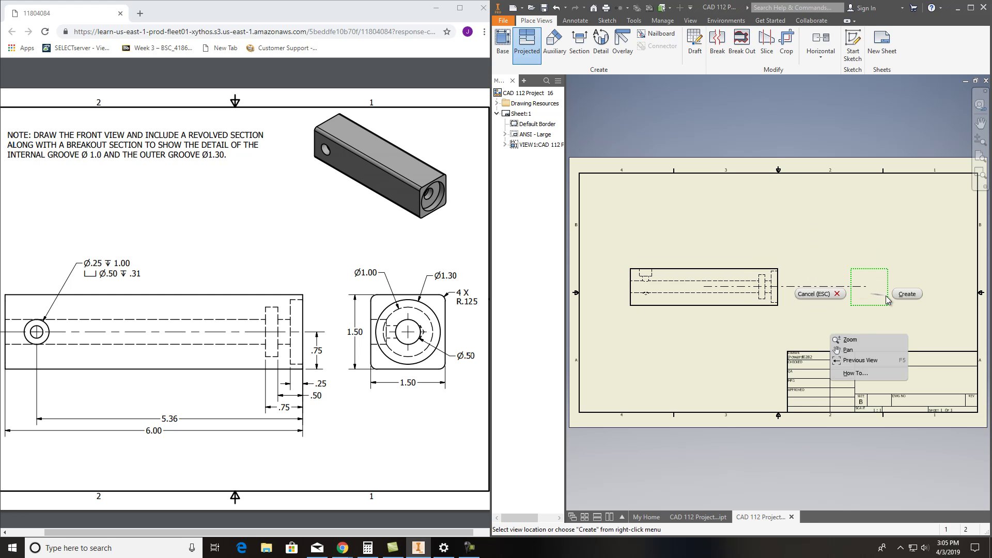
click(907, 293)
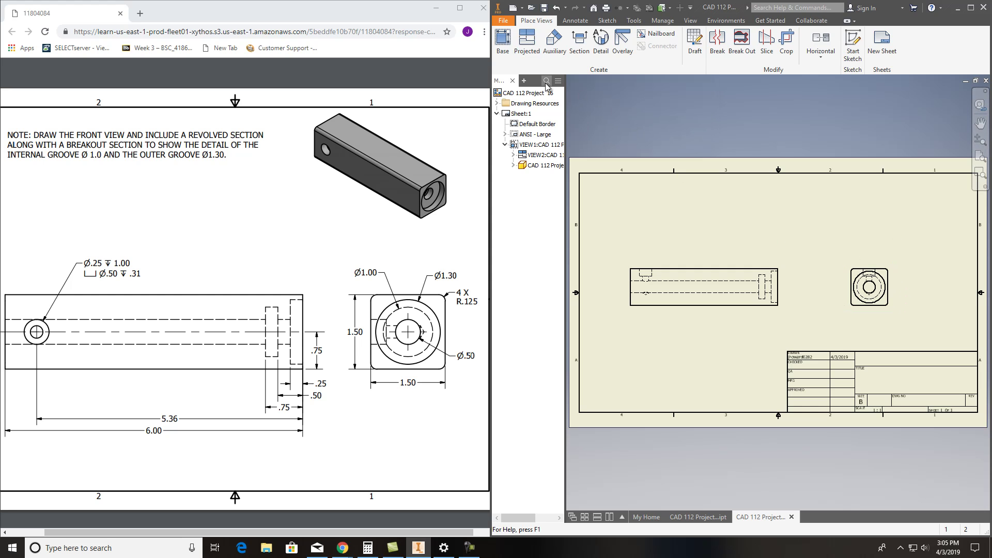
Step: Place a shaded isometric view from the front-top-right corner at 1/2 scale and move it to the sheet's upper right corner
click(502, 40)
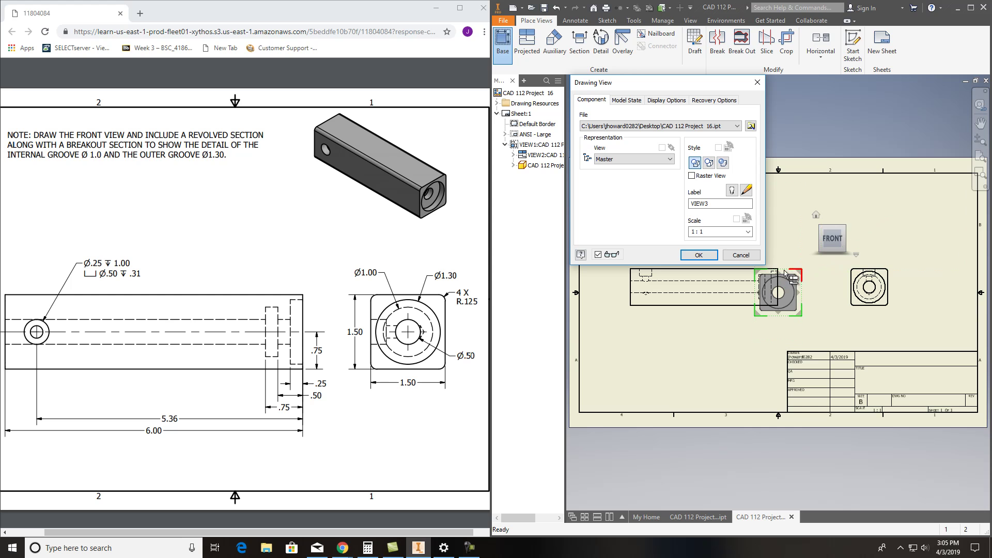
click(847, 228)
click(844, 227)
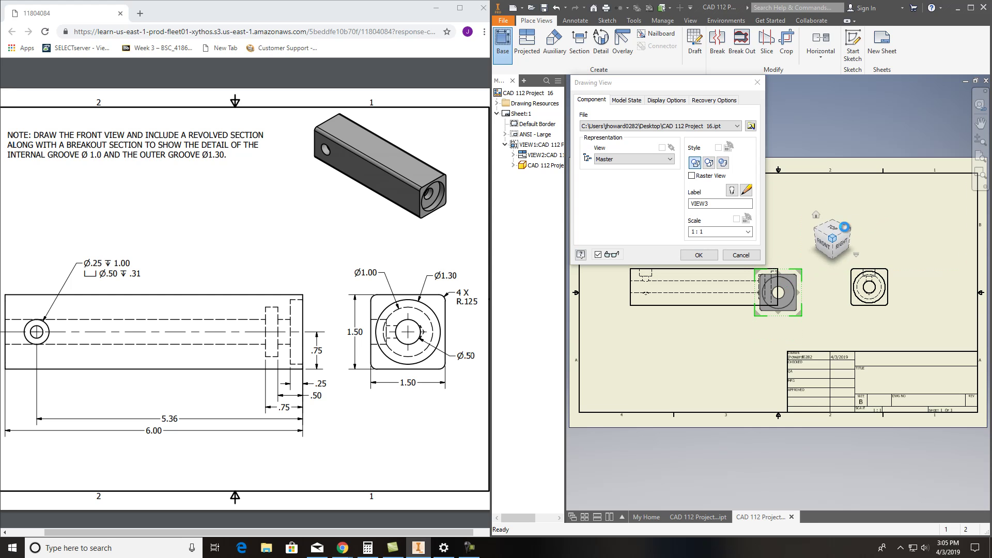
click(698, 255)
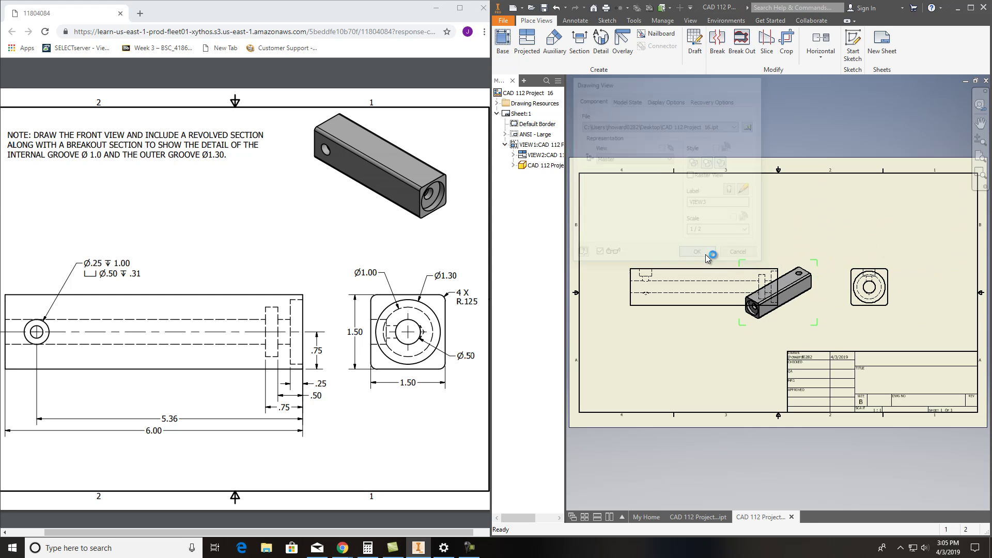
drag(825, 276, 968, 192)
Step: Start a sketch attached to the base view of the block
scroll(736, 327, up, 3)
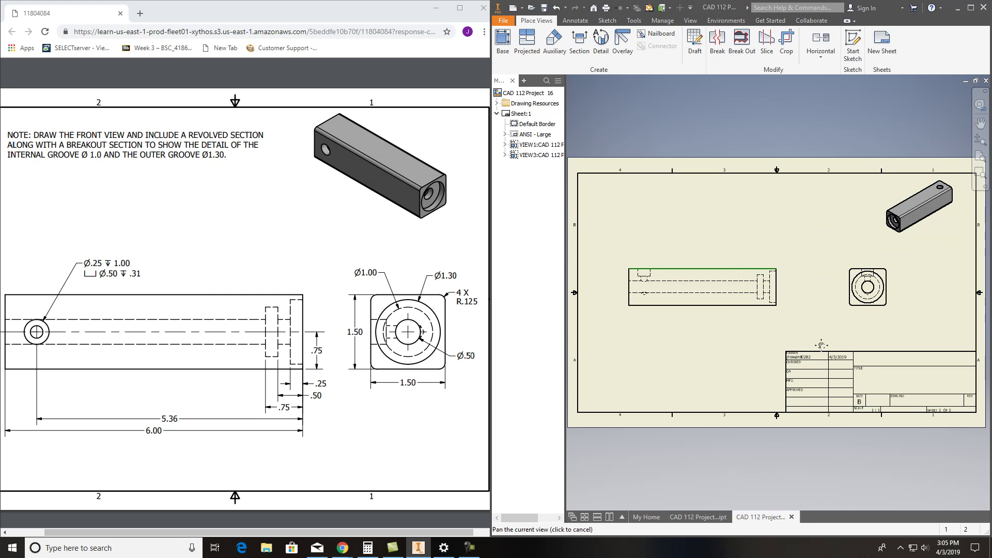
scroll(708, 314, down, 7)
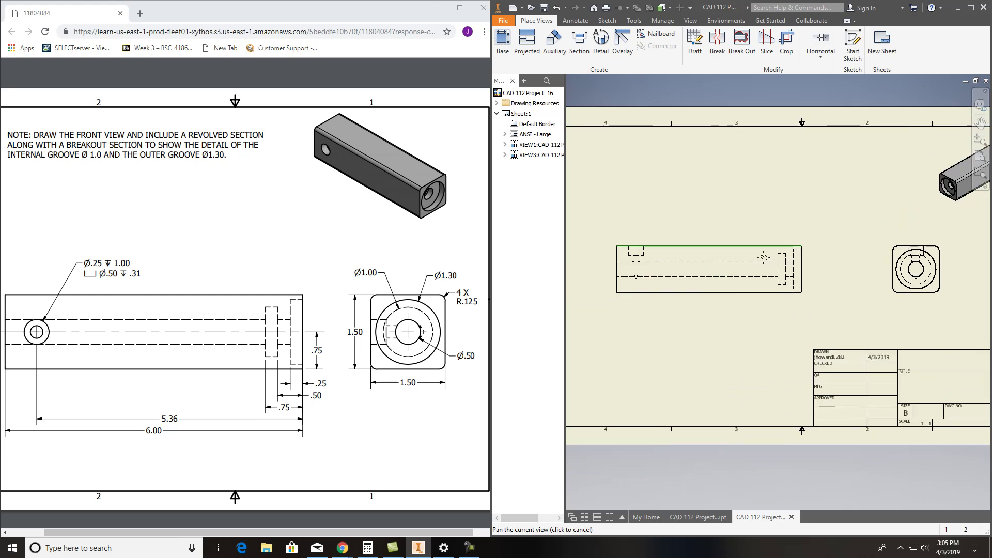
scroll(774, 265, up, 2)
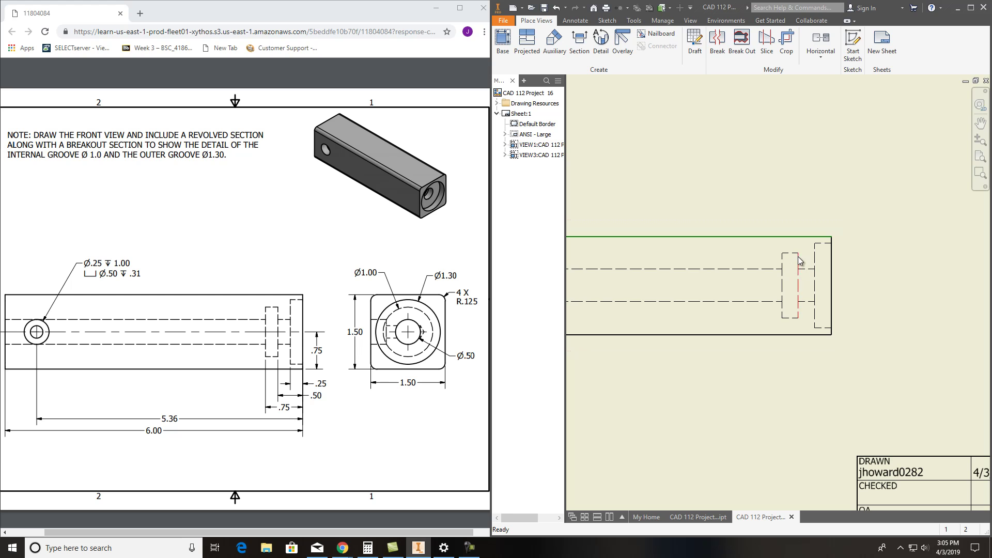
scroll(794, 279, down, 5)
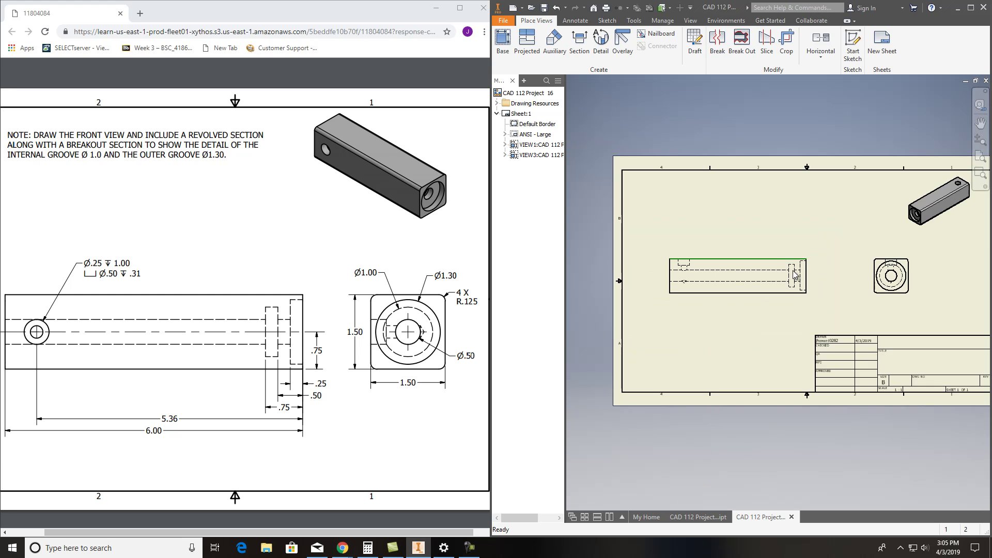
scroll(796, 274, up, 4)
middle_drag(761, 308, 778, 299)
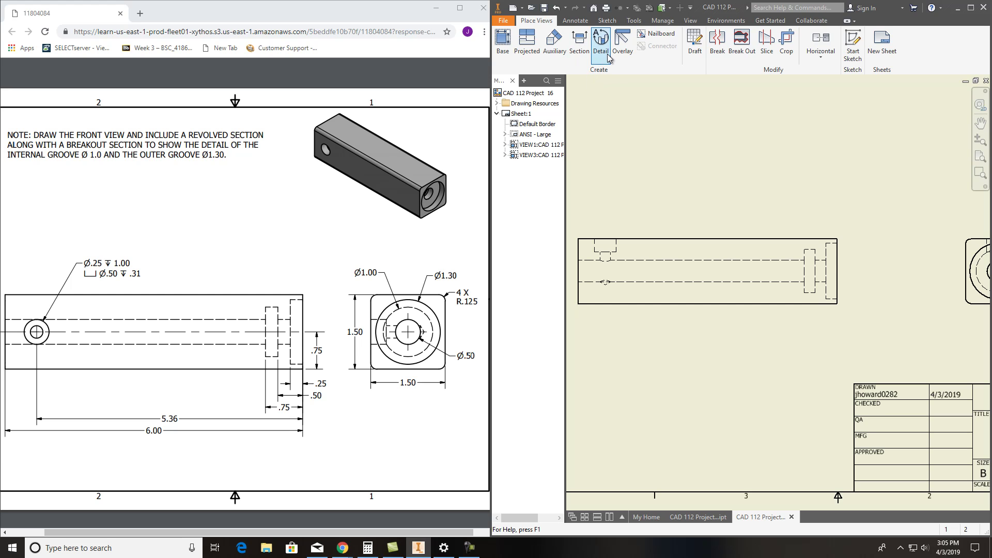
click(578, 54)
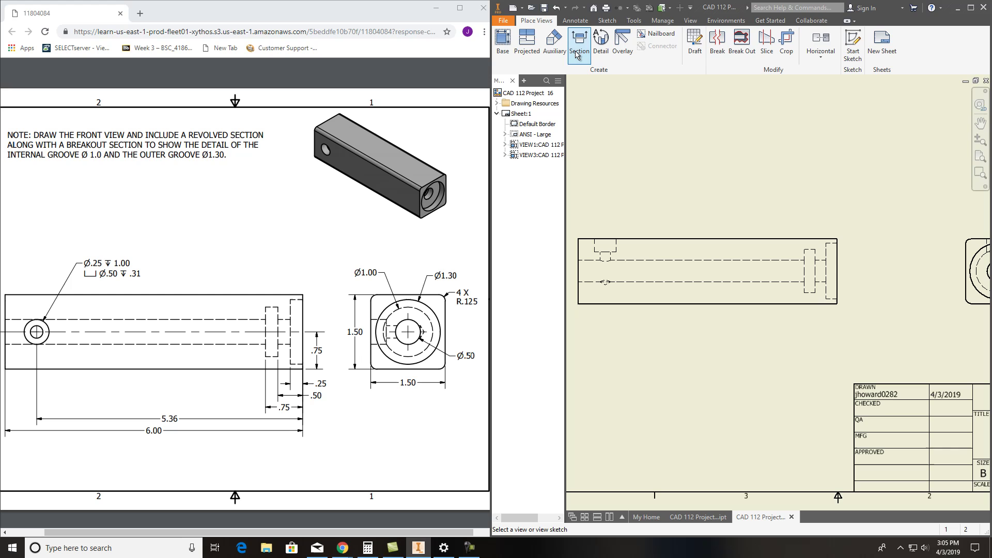
click(744, 56)
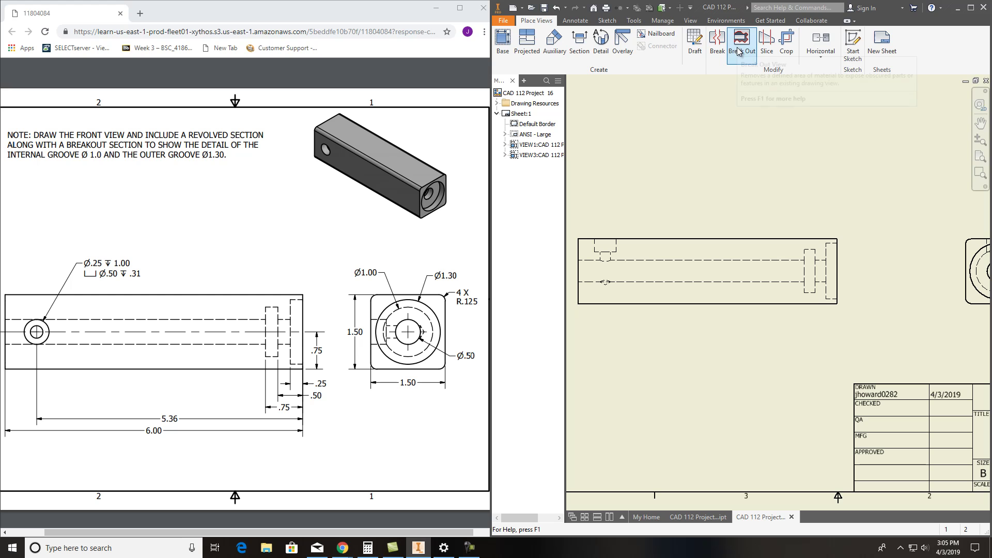
click(851, 57)
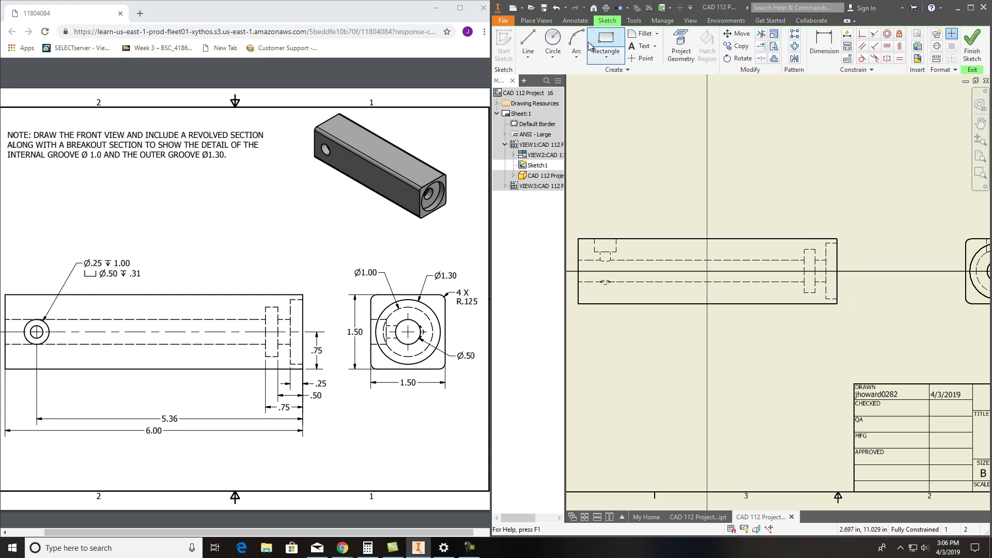
Step: Draw a jagged chain of short lines from the base view's upper edge diagonally down across the bore toward the inner groove
click(527, 57)
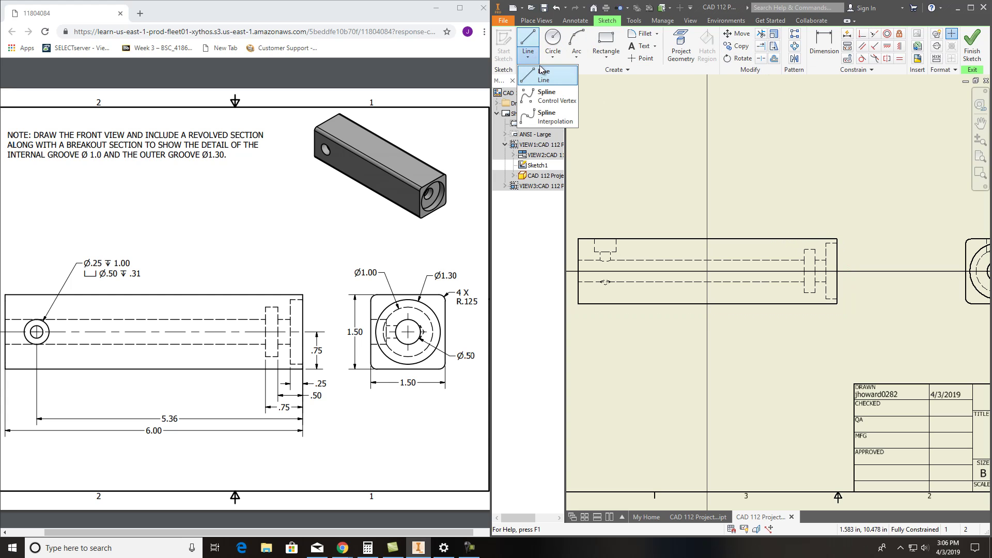
click(548, 98)
click(527, 58)
click(543, 75)
scroll(809, 250, down, 4)
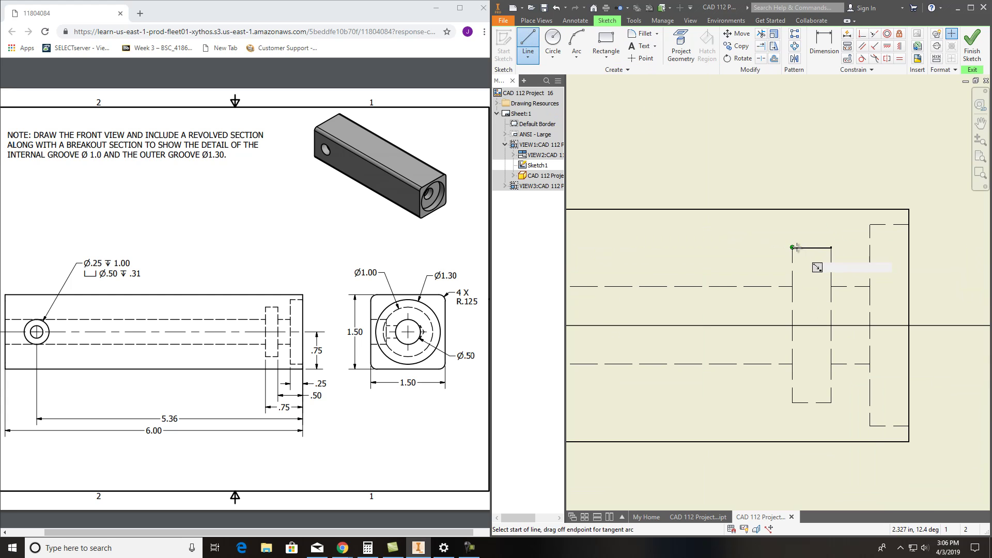
click(713, 209)
click(721, 224)
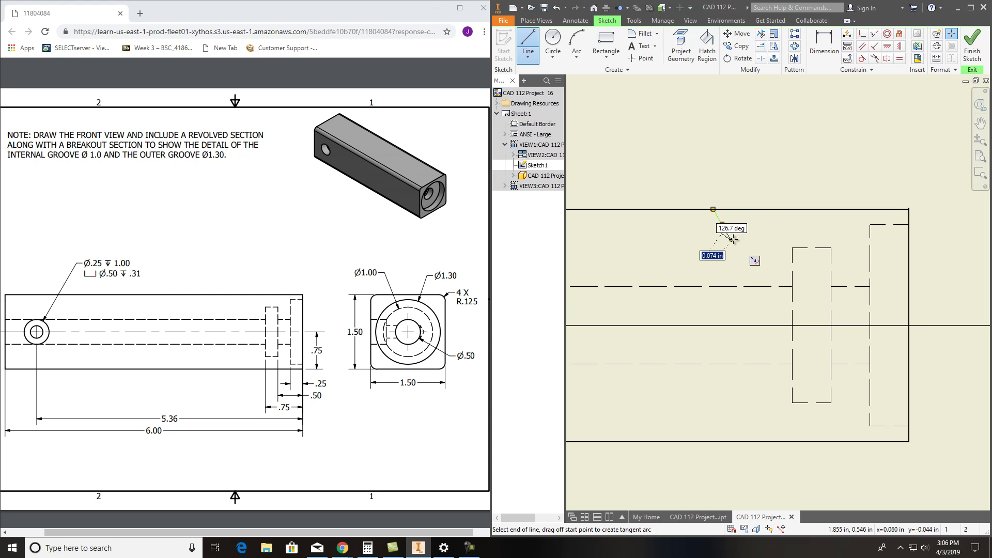
click(721, 234)
click(728, 251)
scroll(755, 277, up, 2)
scroll(755, 277, down, 6)
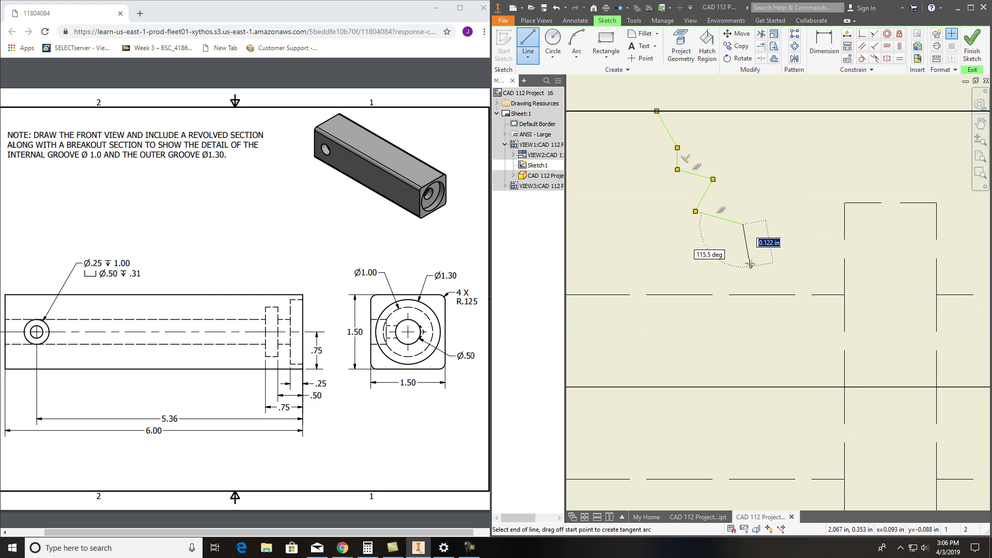
click(743, 225)
click(757, 250)
click(753, 262)
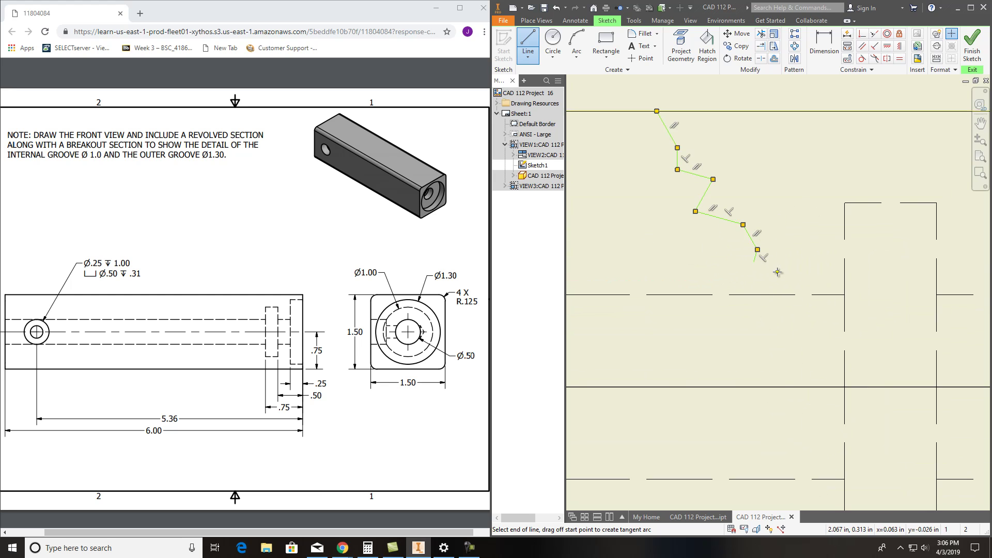
click(777, 271)
click(777, 288)
click(804, 303)
click(792, 324)
click(825, 337)
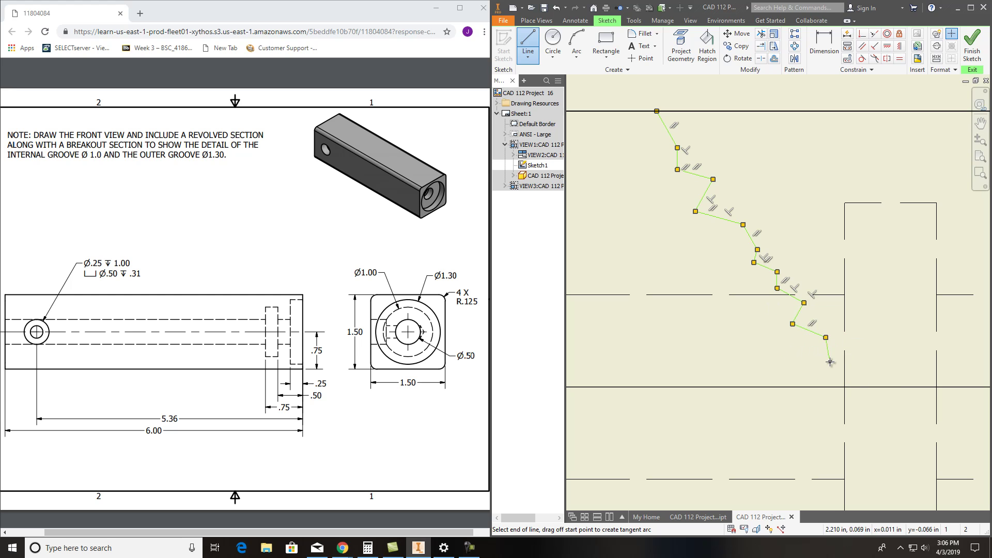
click(829, 361)
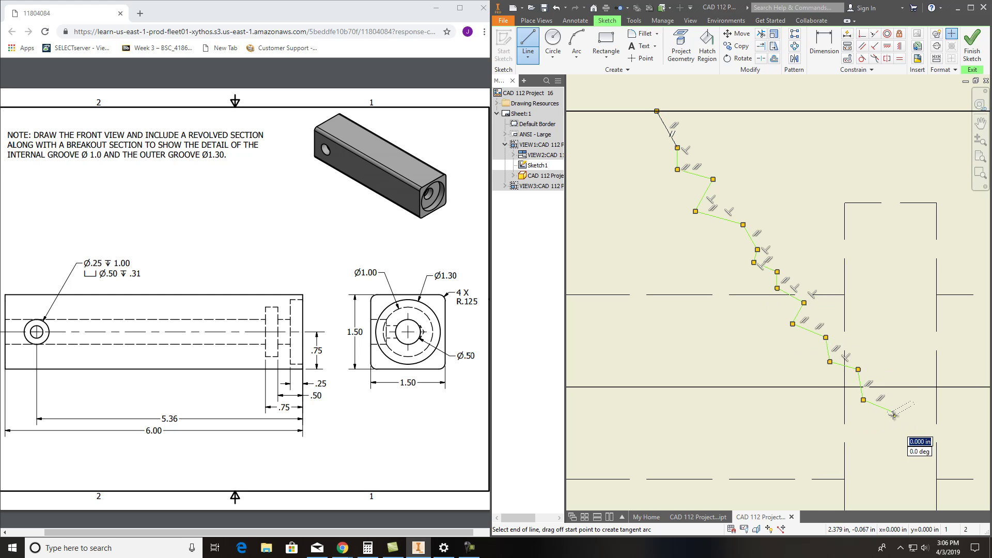
Step: Continue the jagged line chain across the inner and outer grooves to the block's right end, below the bore's centerline
scroll(919, 449, up, 5)
click(627, 237)
click(648, 243)
click(669, 269)
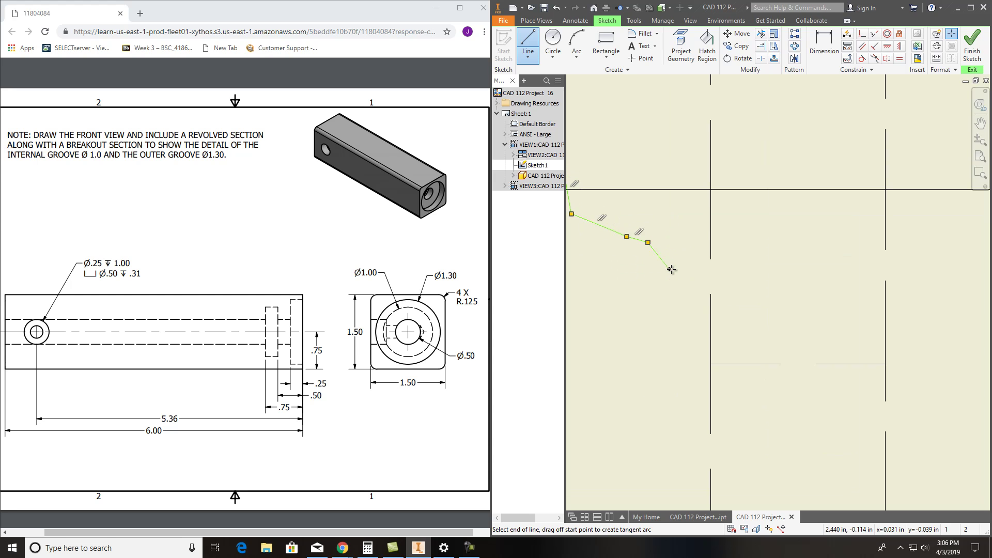
click(728, 278)
click(767, 300)
click(824, 318)
click(856, 313)
click(906, 331)
middle_drag(935, 361, 736, 304)
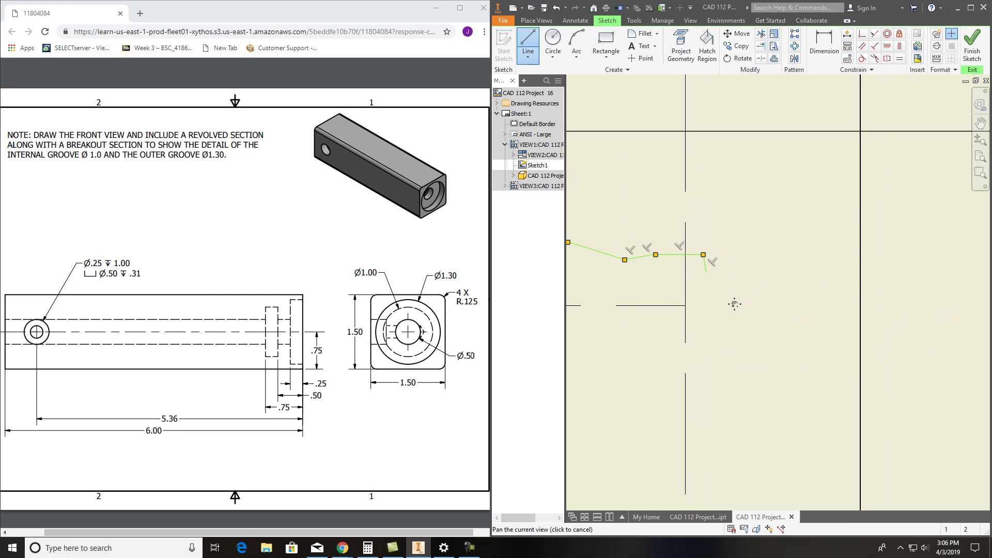
click(784, 296)
scroll(822, 311, down, 5)
scroll(823, 310, up, 10)
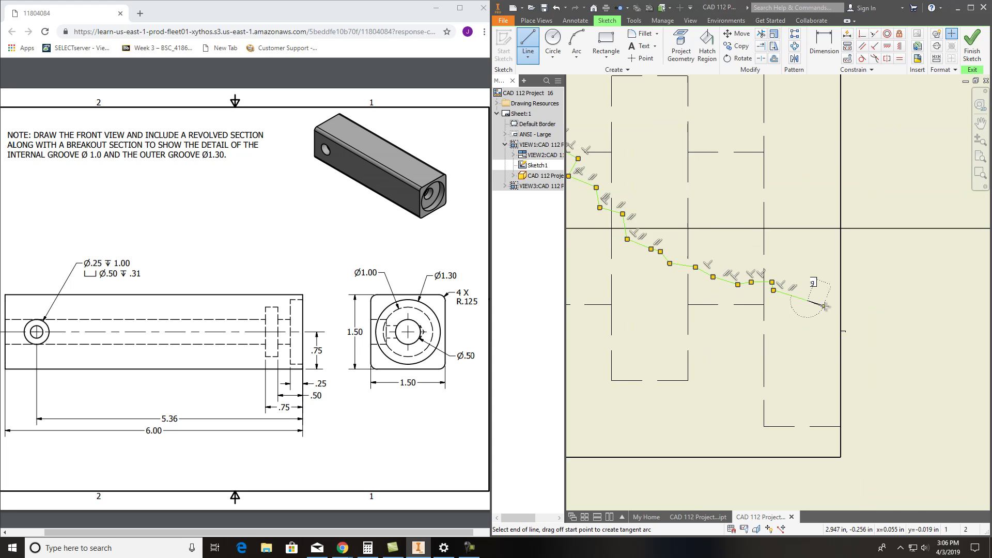
click(824, 314)
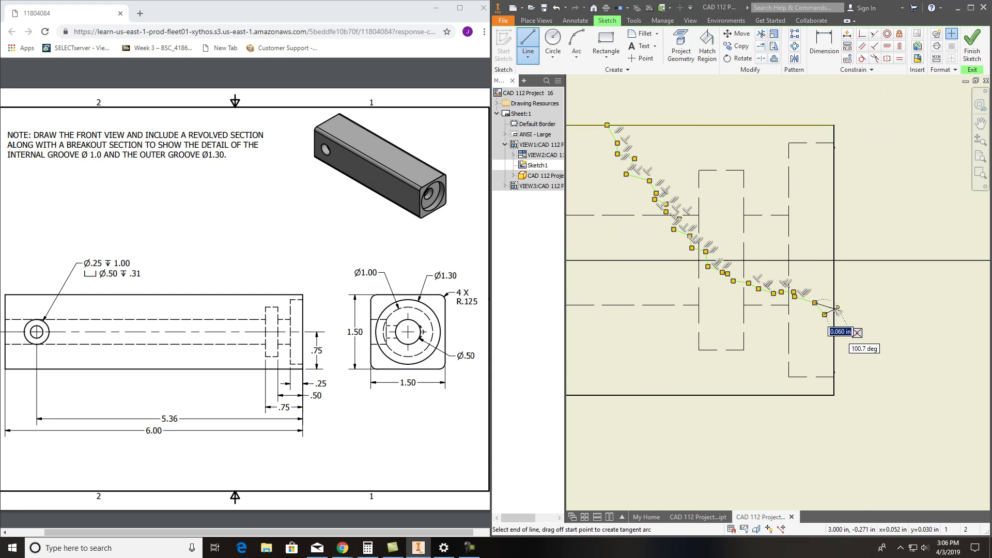
scroll(833, 316, up, 4)
scroll(833, 315, down, 7)
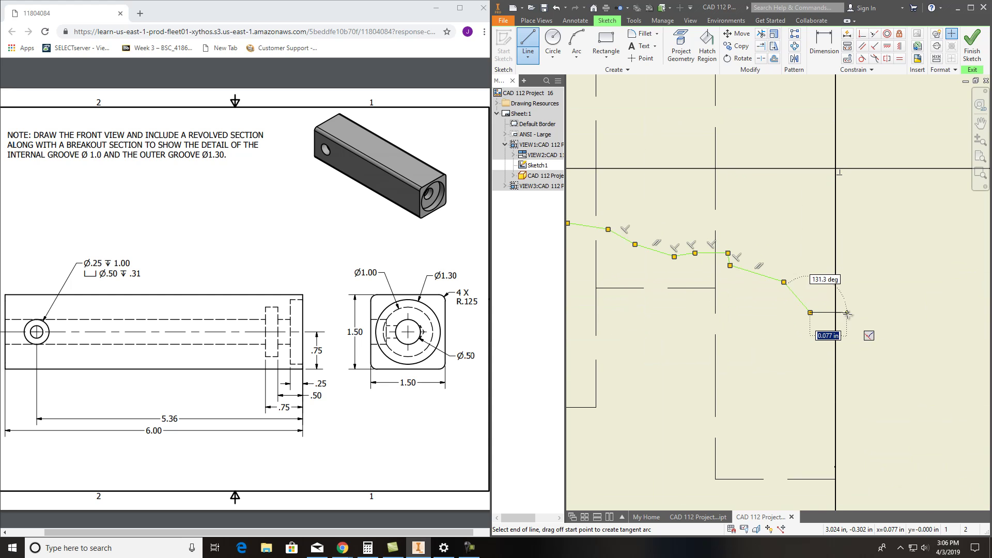
Step: Close the breakout outline with a line about 1.2 in up outside the right end and another back to the starting point
scroll(849, 314, up, 5)
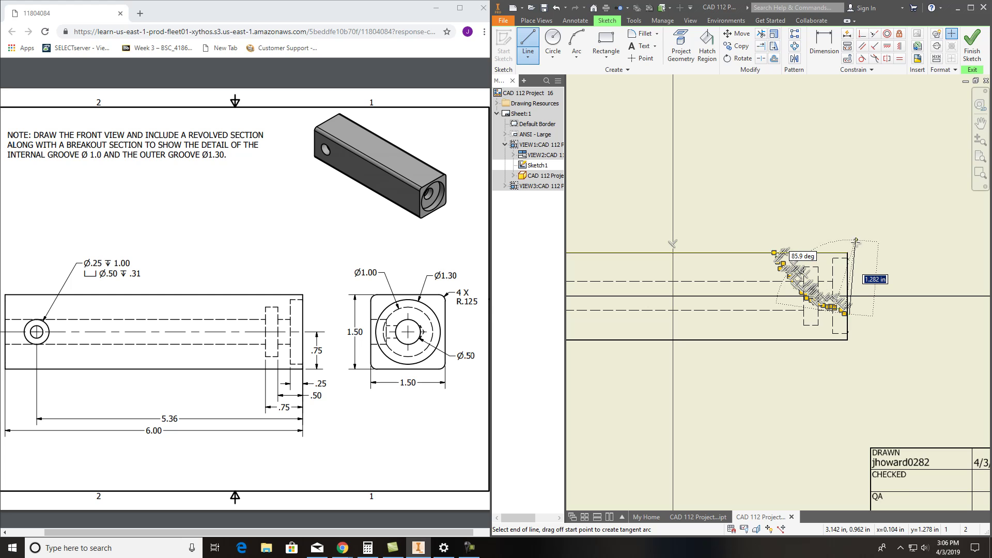
scroll(854, 244, up, 3)
scroll(852, 243, down, 6)
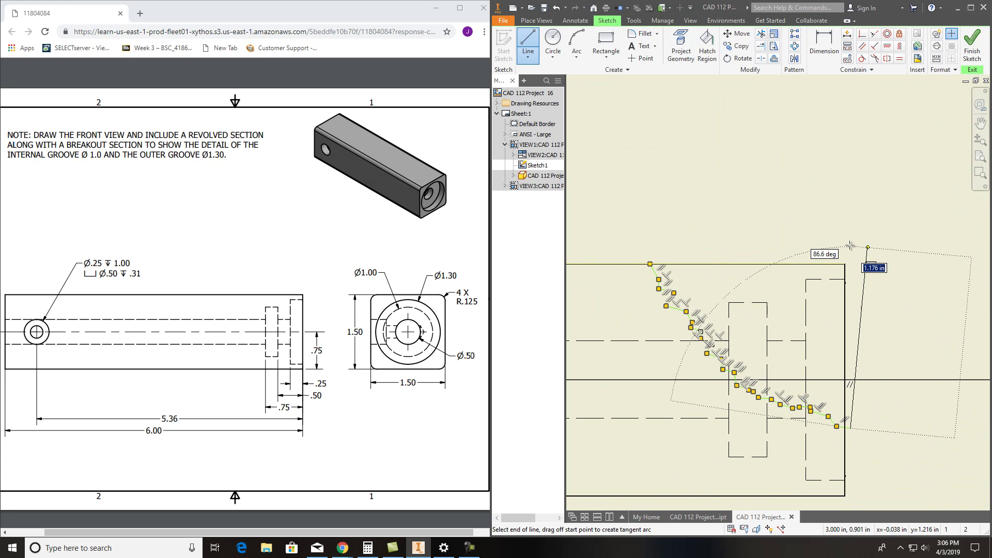
scroll(656, 232, up, 3)
scroll(643, 289, down, 5)
click(623, 317)
scroll(640, 284, up, 3)
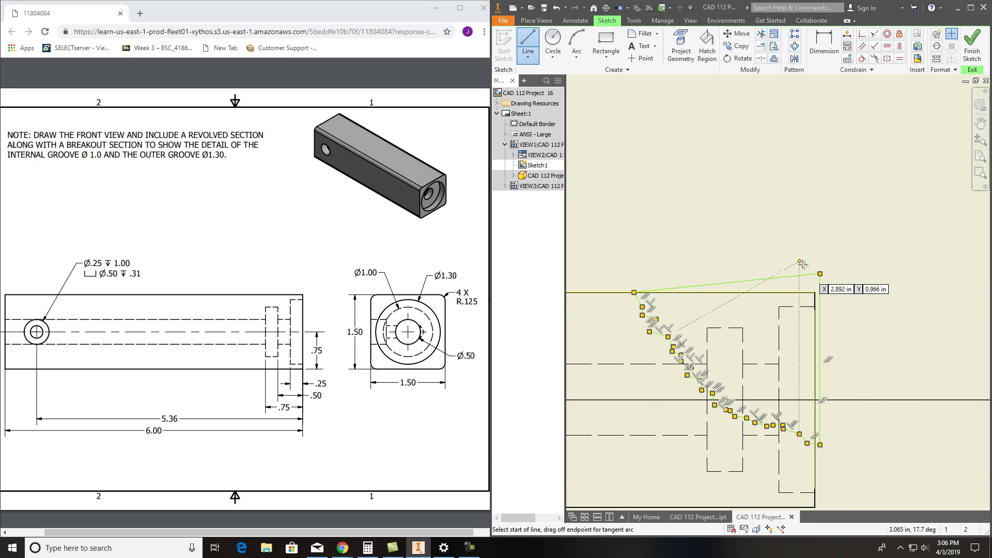
right_click(771, 155)
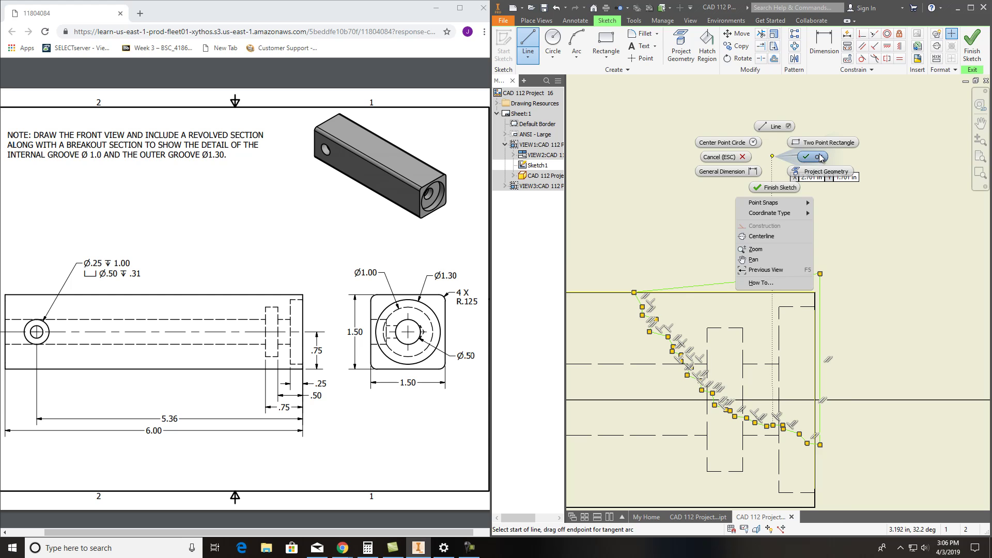
click(819, 155)
Step: Check whether the outline closes at its starting corner on the upper edge, and finish the sketch
scroll(646, 295, up, 3)
scroll(627, 288, down, 3)
scroll(594, 284, up, 3)
scroll(590, 284, up, 3)
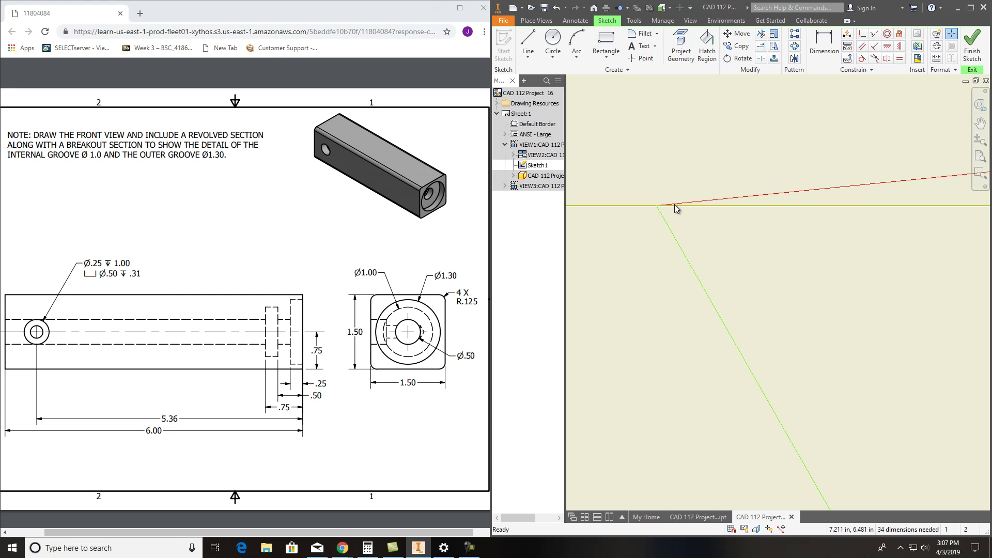
scroll(674, 204, up, 3)
scroll(612, 213, up, 3)
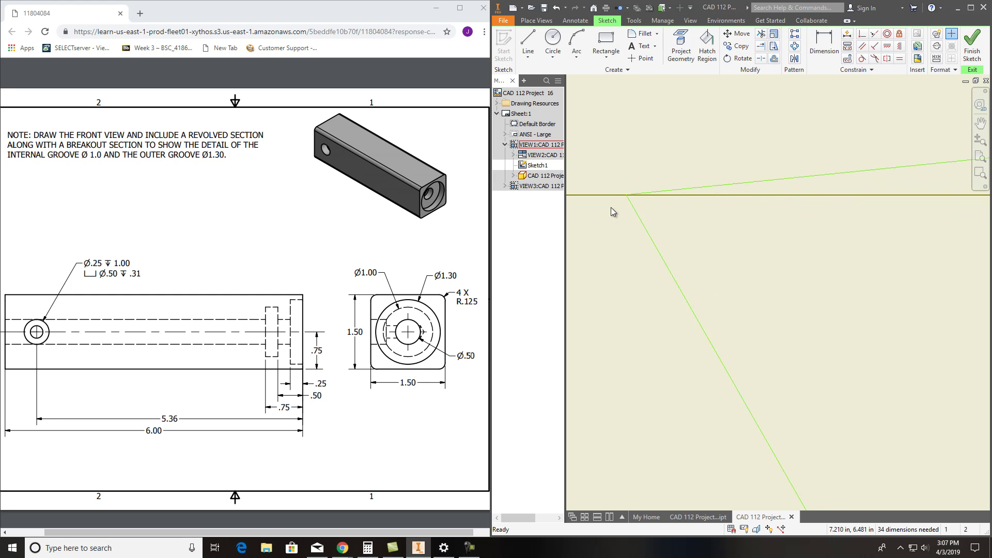
click(635, 193)
scroll(629, 200, down, 2)
middle_drag(631, 202, 658, 202)
scroll(659, 202, down, 3)
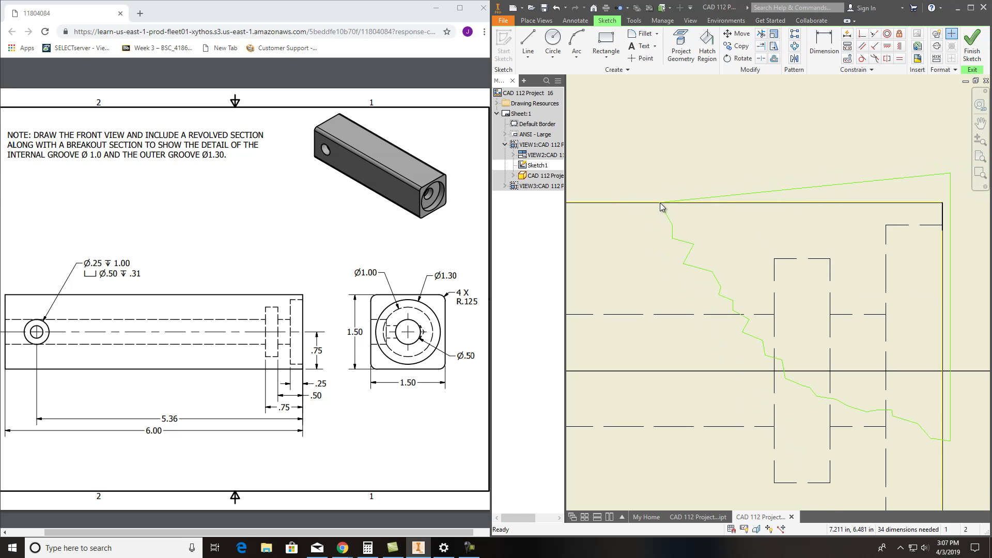
scroll(659, 203, down, 5)
click(972, 44)
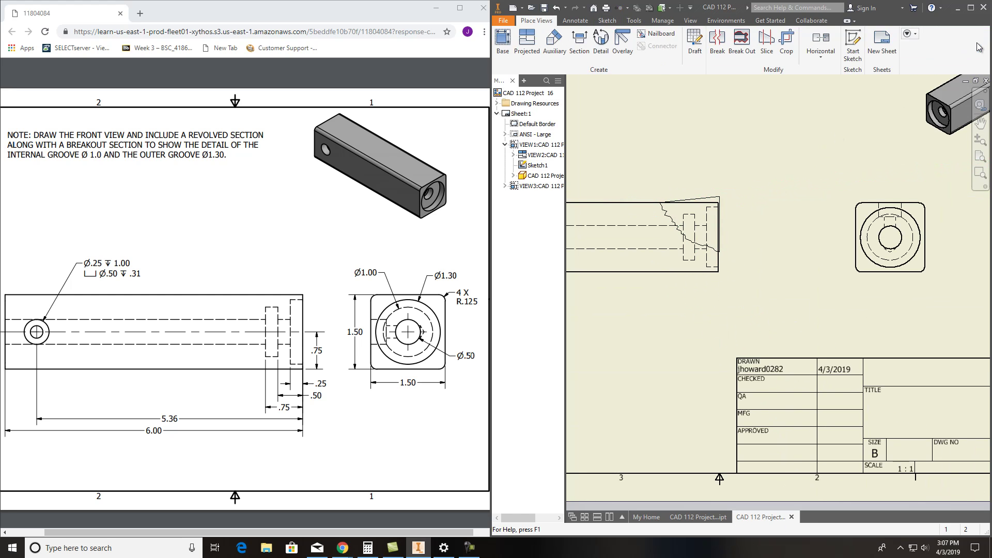
Step: Create a Break Out in the base view using the jagged outline, with depth From Point 0.000 at the outer groove's upper hidden corner
scroll(662, 202, up, 6)
middle_drag(640, 178, 812, 157)
scroll(760, 156, down, 8)
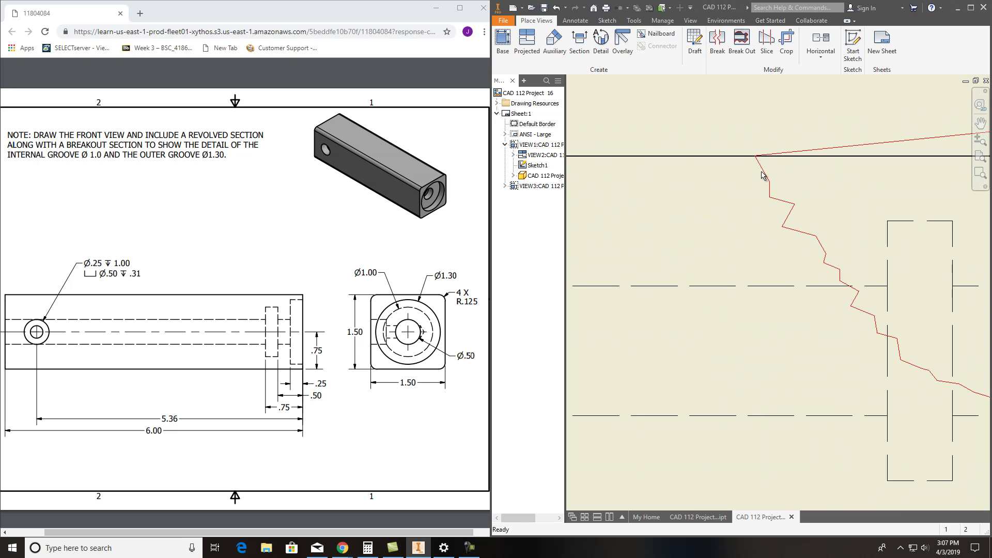
scroll(760, 217, up, 2)
scroll(760, 217, down, 1)
click(744, 47)
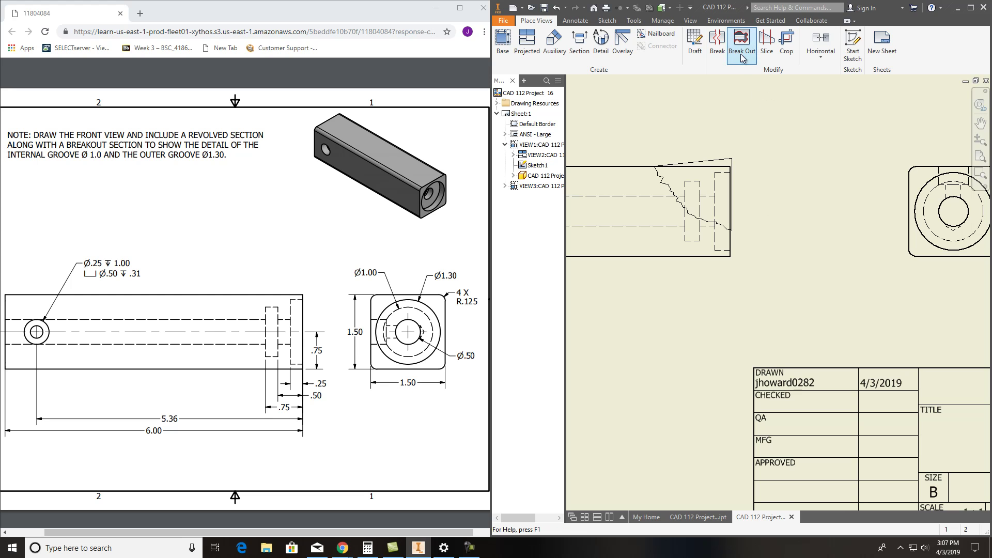
click(706, 157)
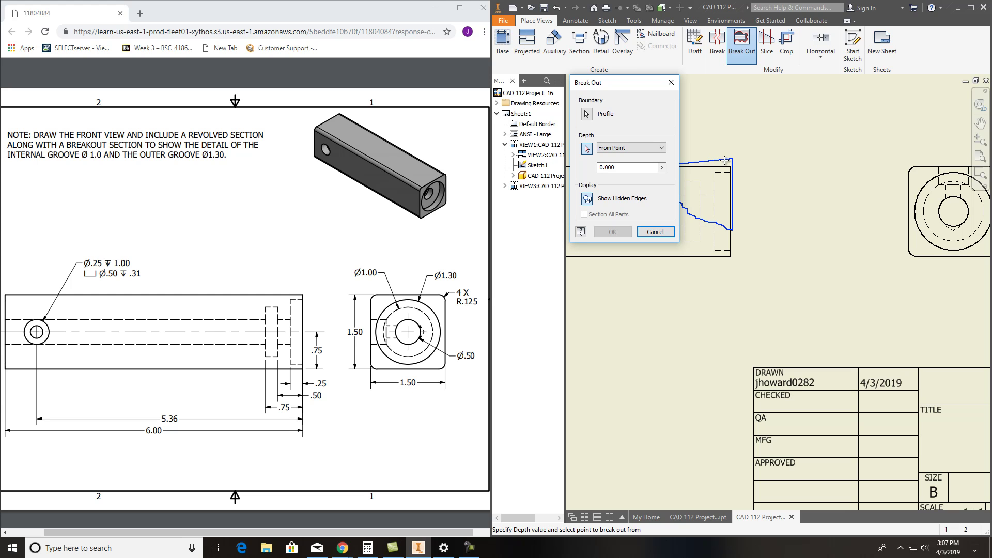
click(629, 147)
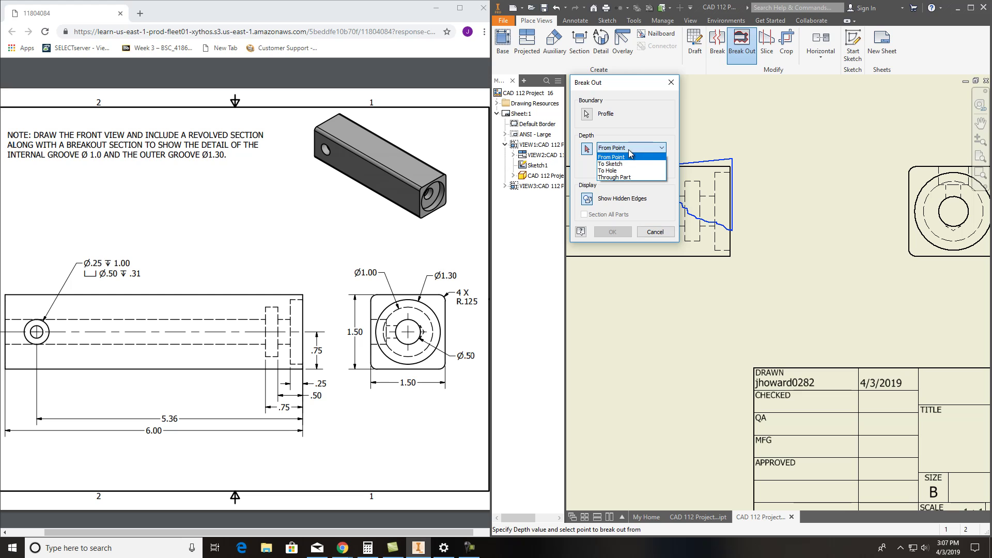
click(628, 158)
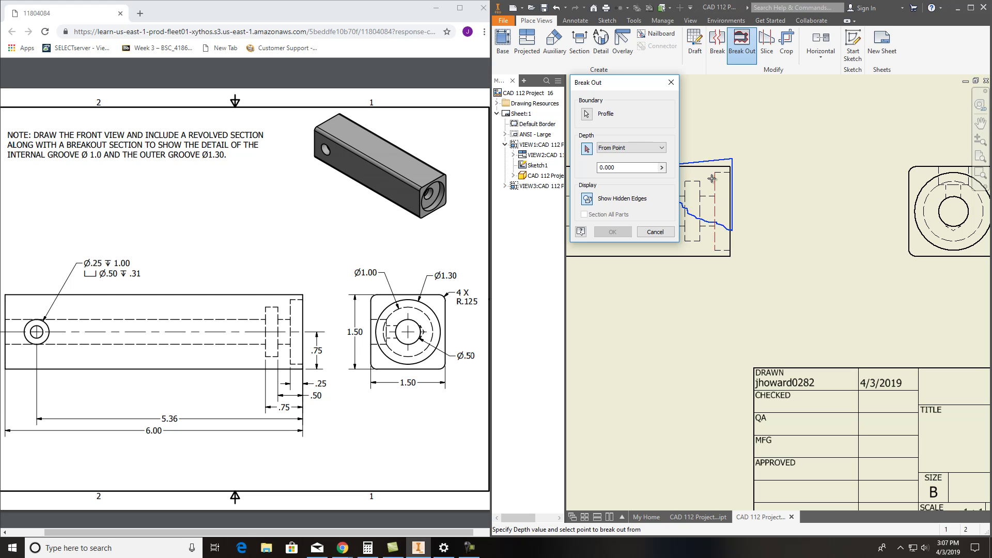
click(715, 171)
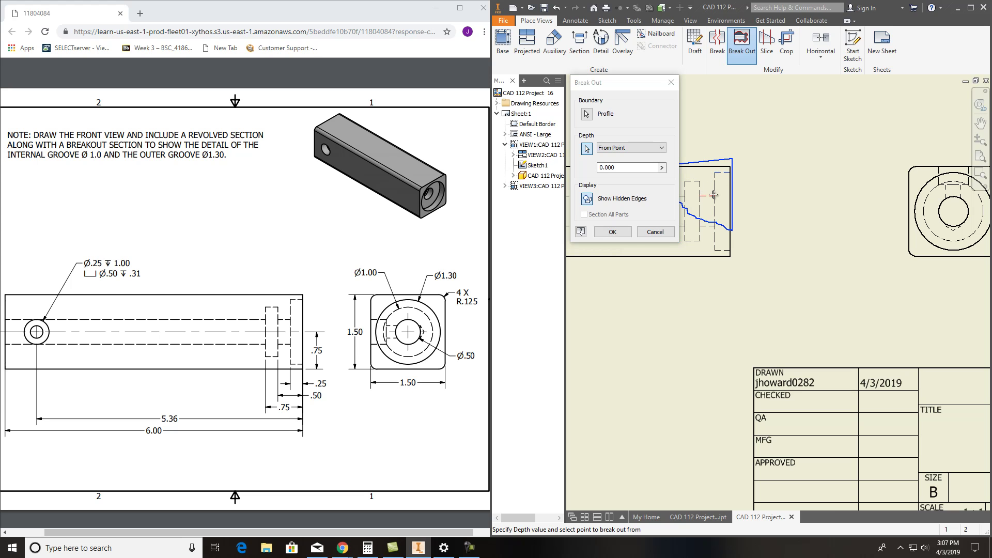
click(612, 232)
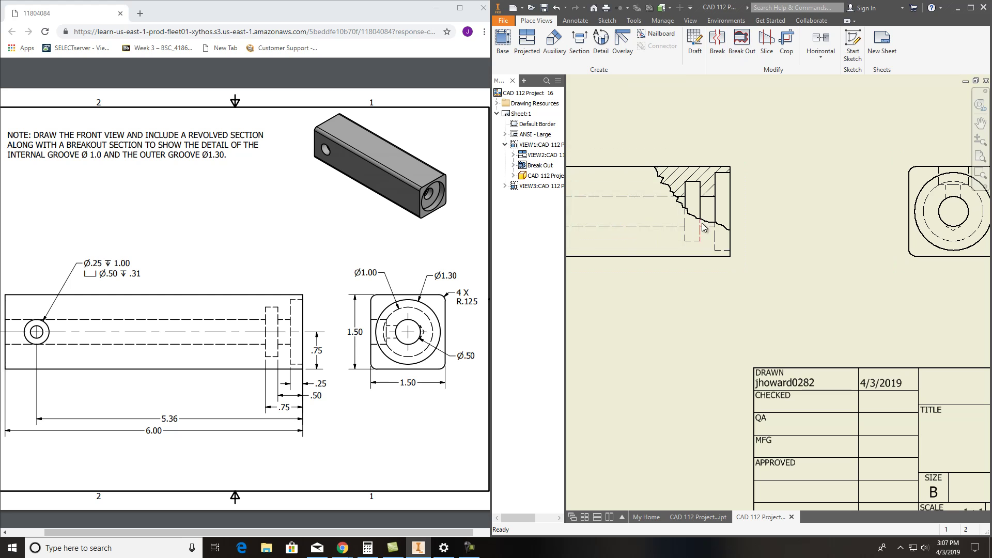
Step: Try to add a center mark to the bore in the end view
scroll(722, 245, down, 5)
scroll(750, 212, up, 6)
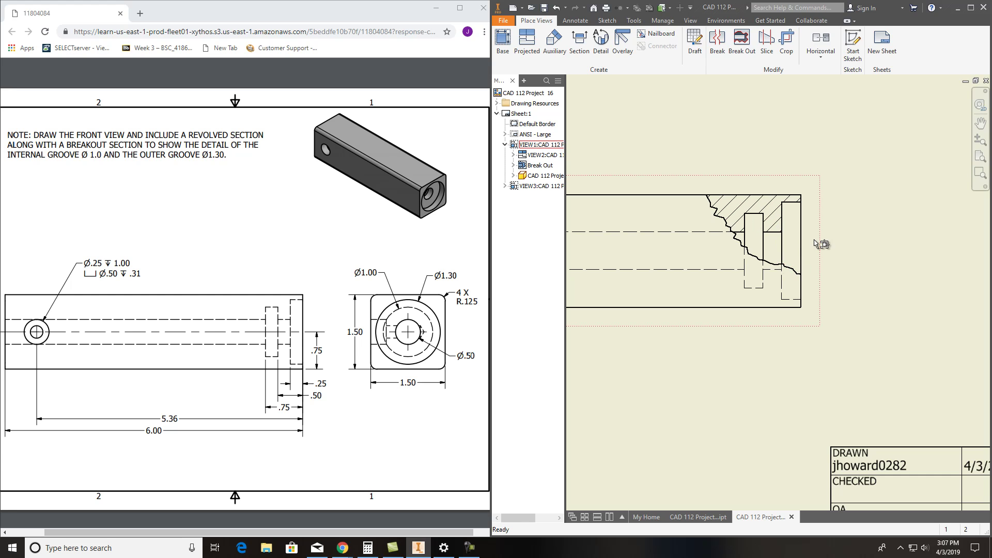
scroll(794, 241, down, 5)
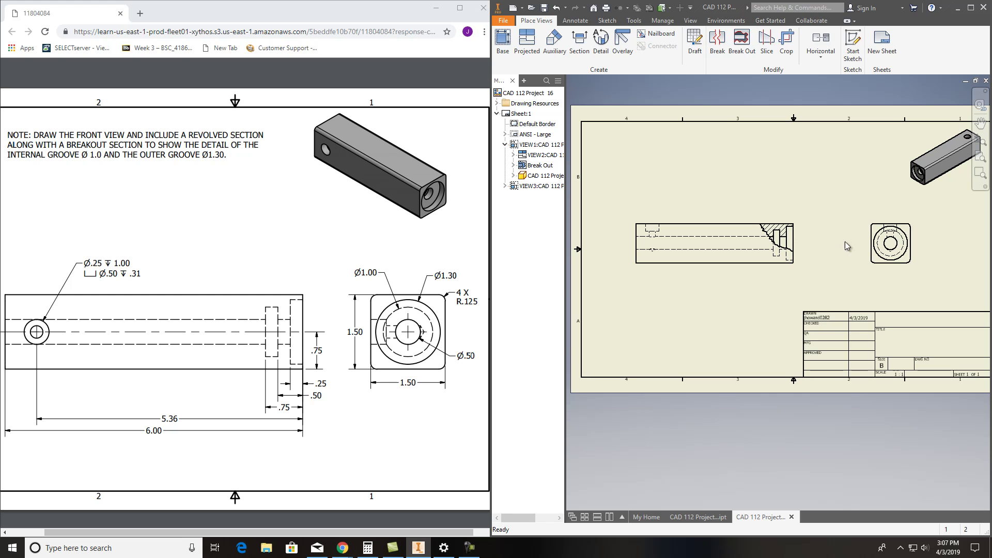
click(575, 20)
click(735, 46)
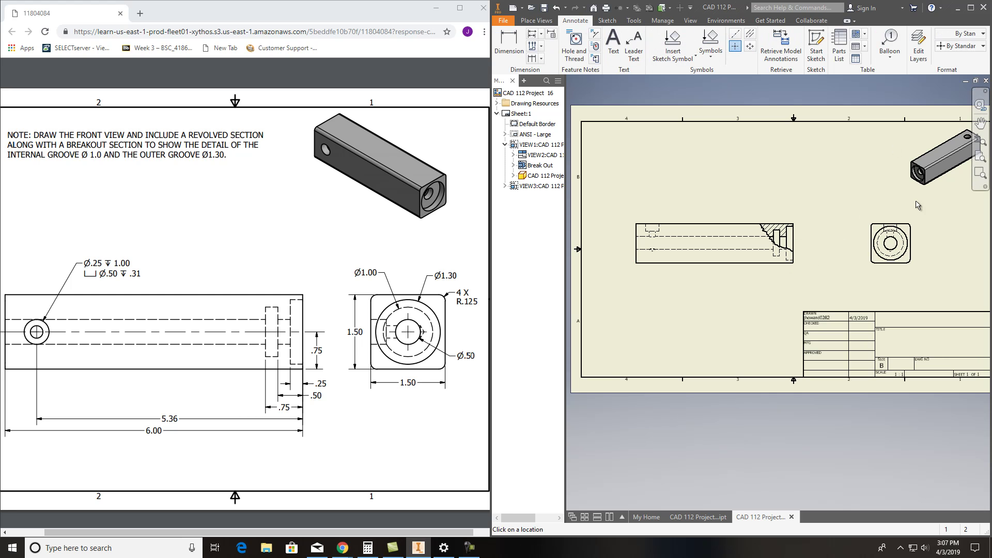
click(912, 243)
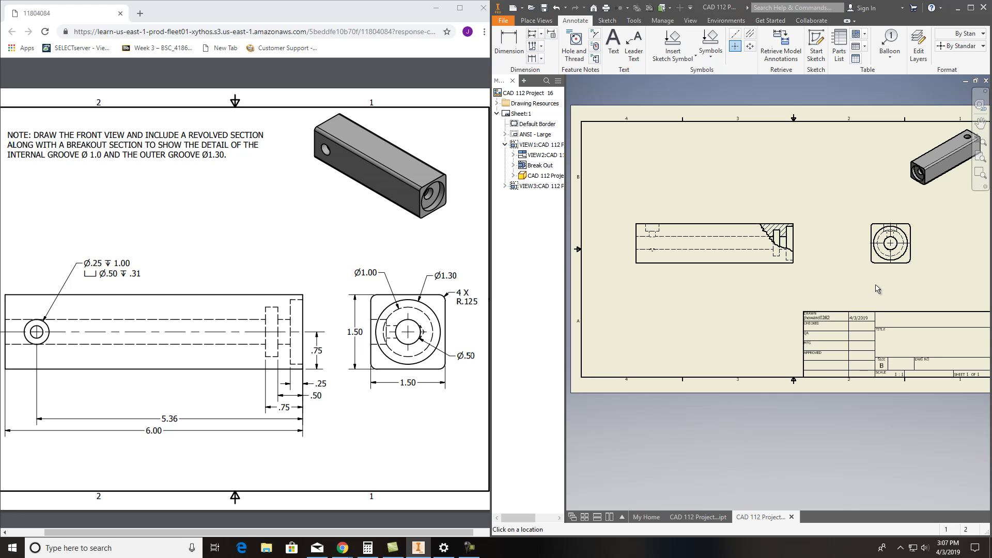
scroll(790, 235, up, 5)
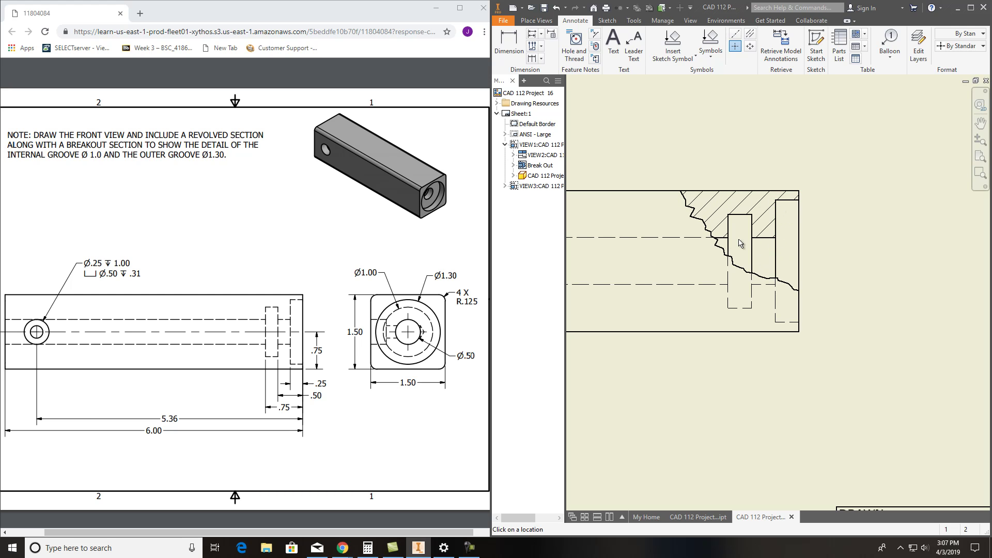
scroll(775, 250, down, 2)
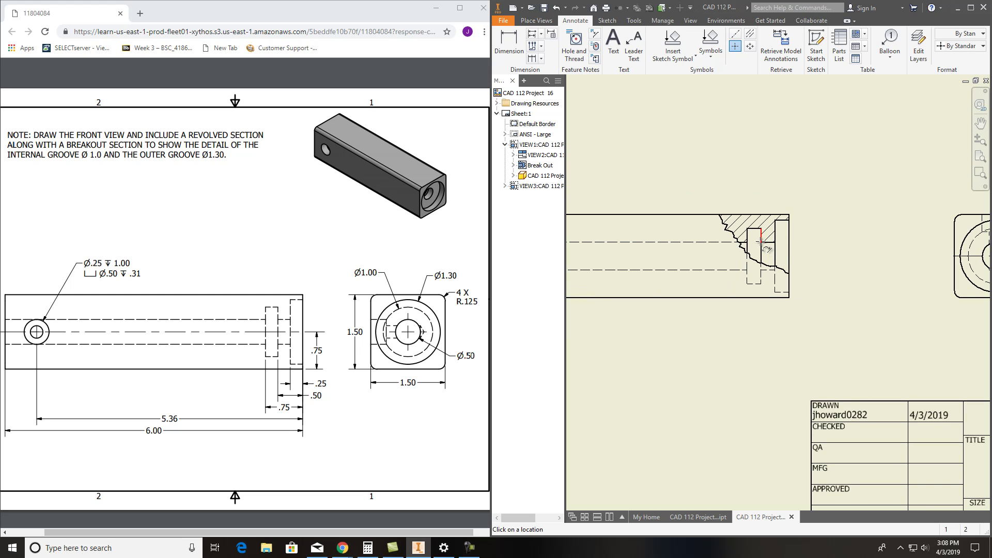
scroll(790, 258, down, 2)
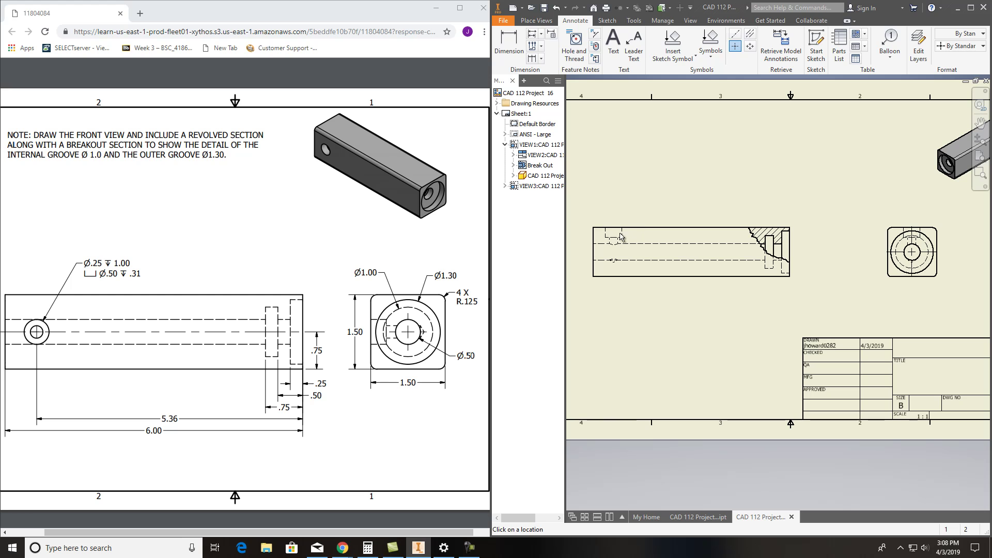
Step: Project a top view from the base view and place it directly above the view with the breakout section
click(536, 20)
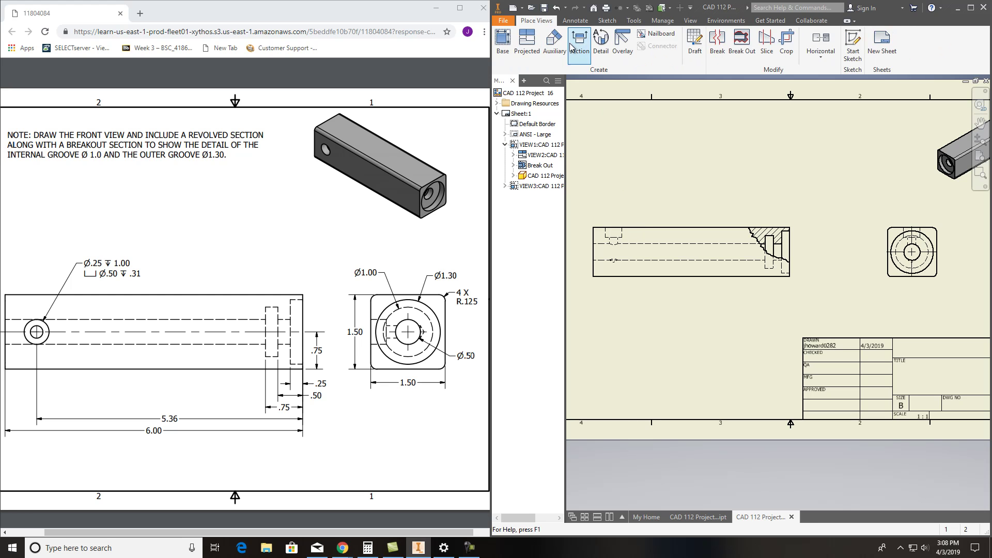
click(526, 45)
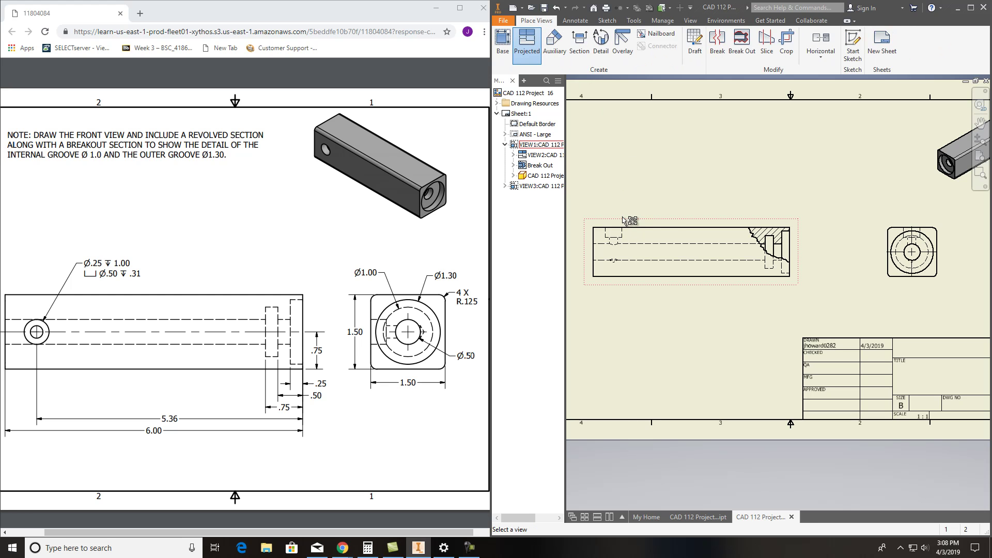
click(671, 228)
click(665, 176)
right_click(671, 175)
click(699, 178)
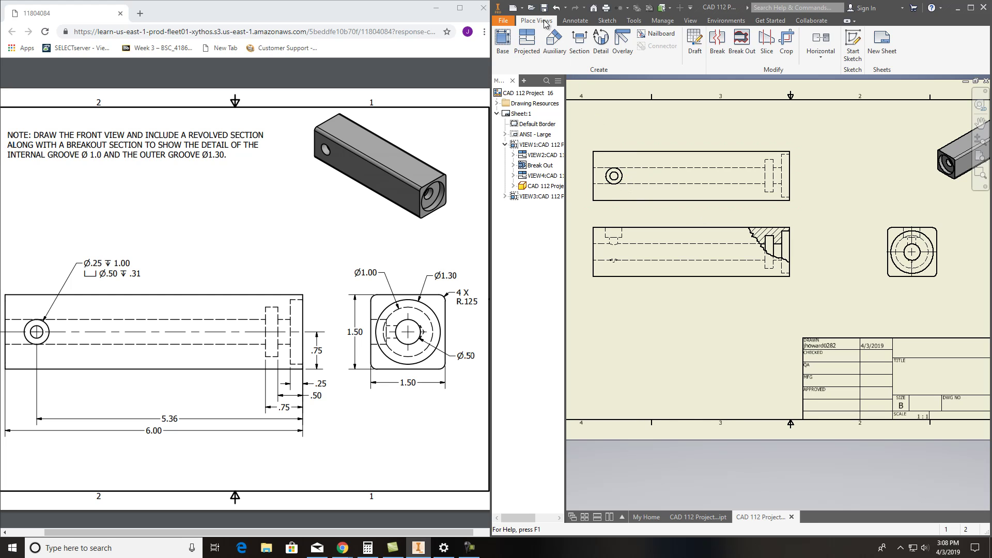
Step: Add a Hole and Thread note to the counterbored hole in the top view, with its text above the block's upper edge
click(574, 21)
click(575, 42)
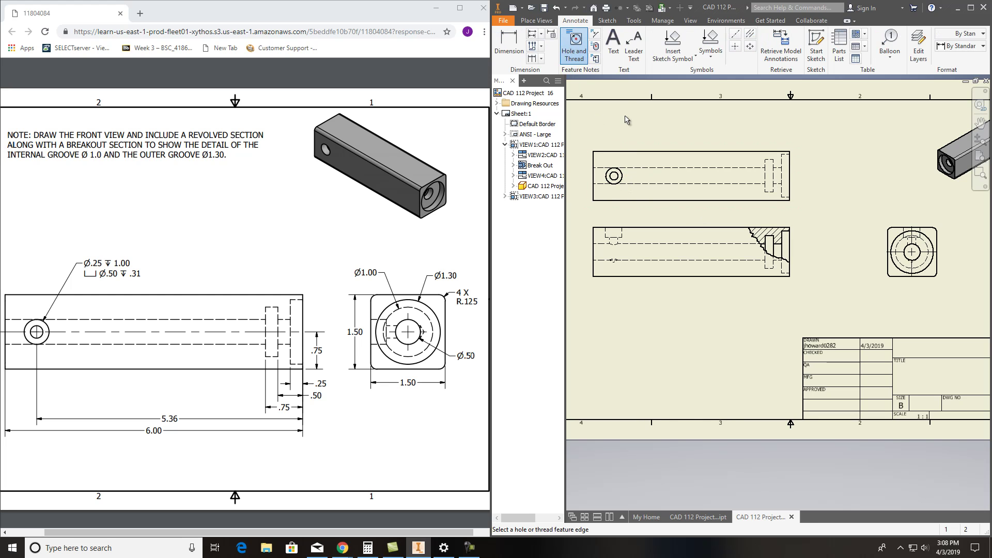
click(650, 130)
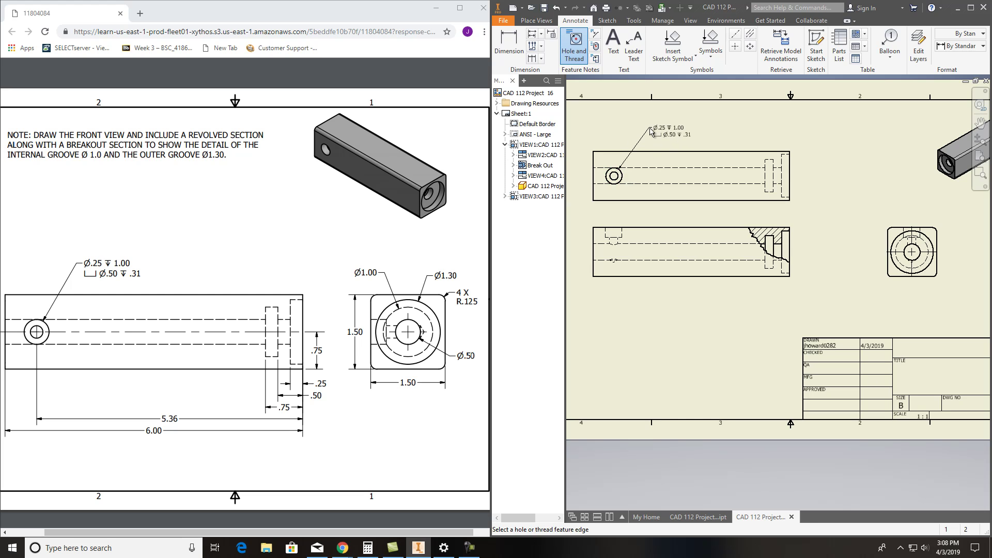